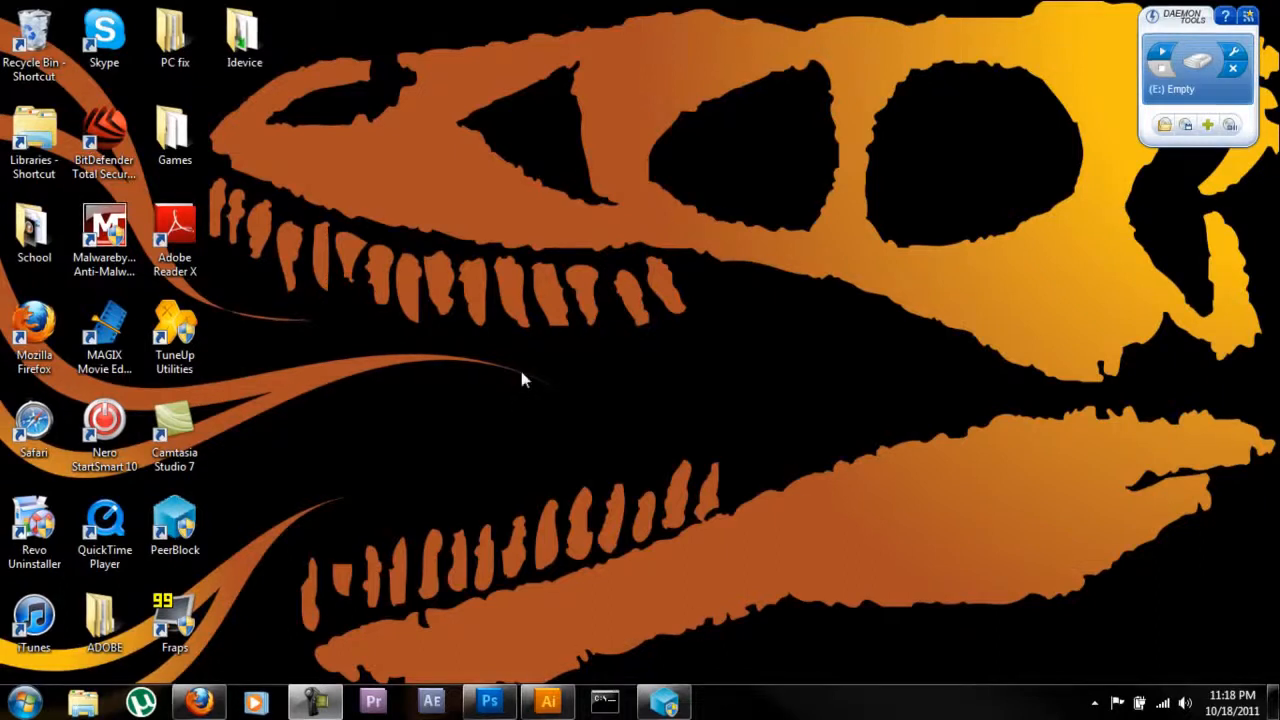
Step: Switch to Illustrator and create a new document 1920 pt wide and 1080 pt high
click(491, 705)
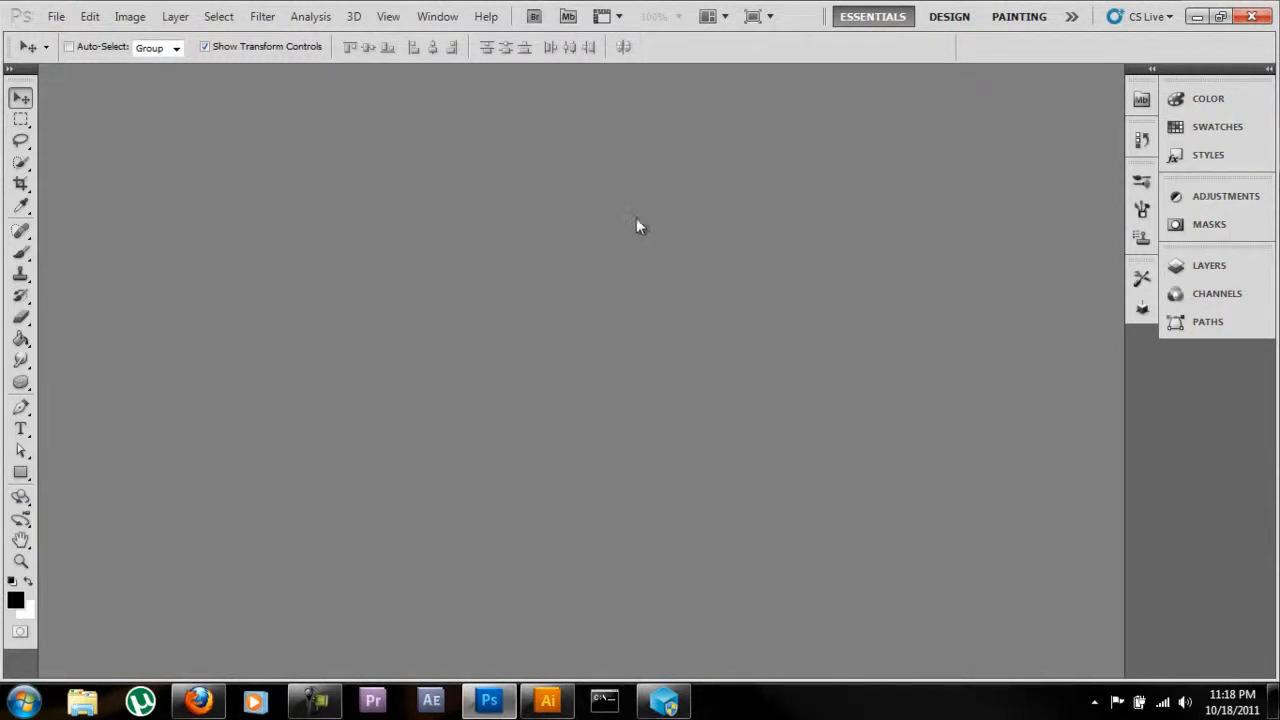
click(548, 701)
click(56, 18)
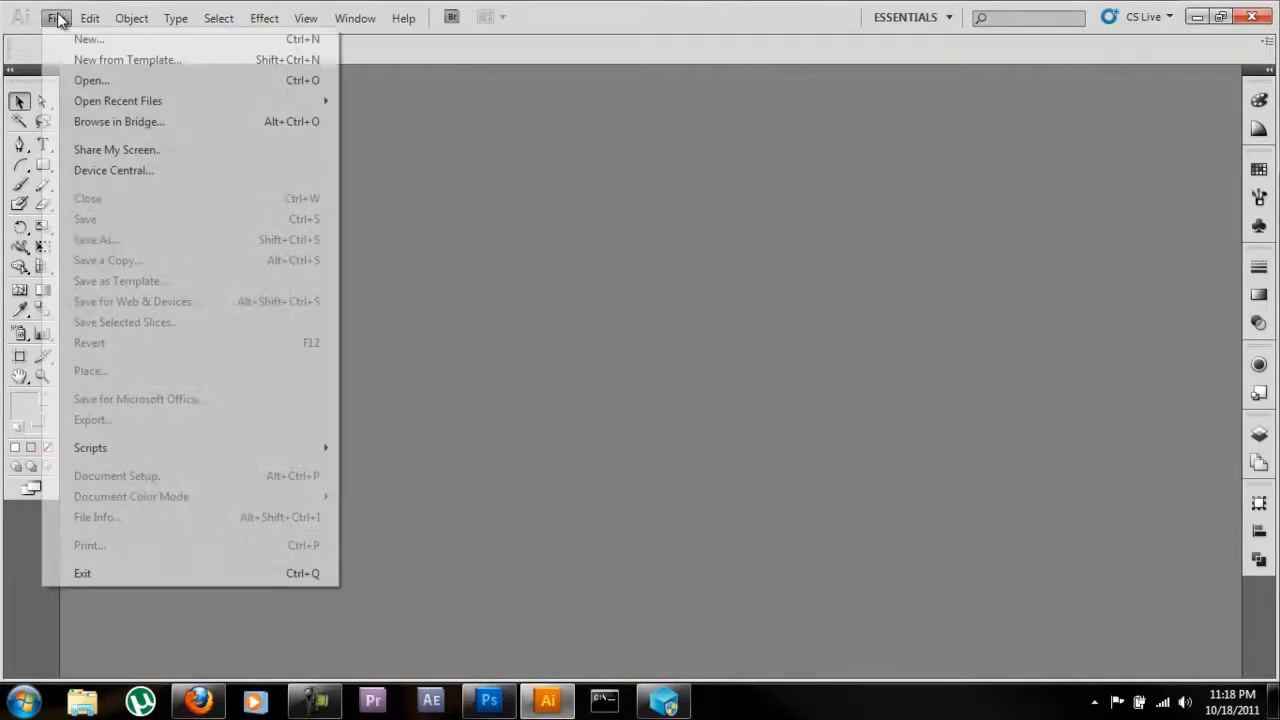
click(88, 39)
drag(512, 298, 340, 313)
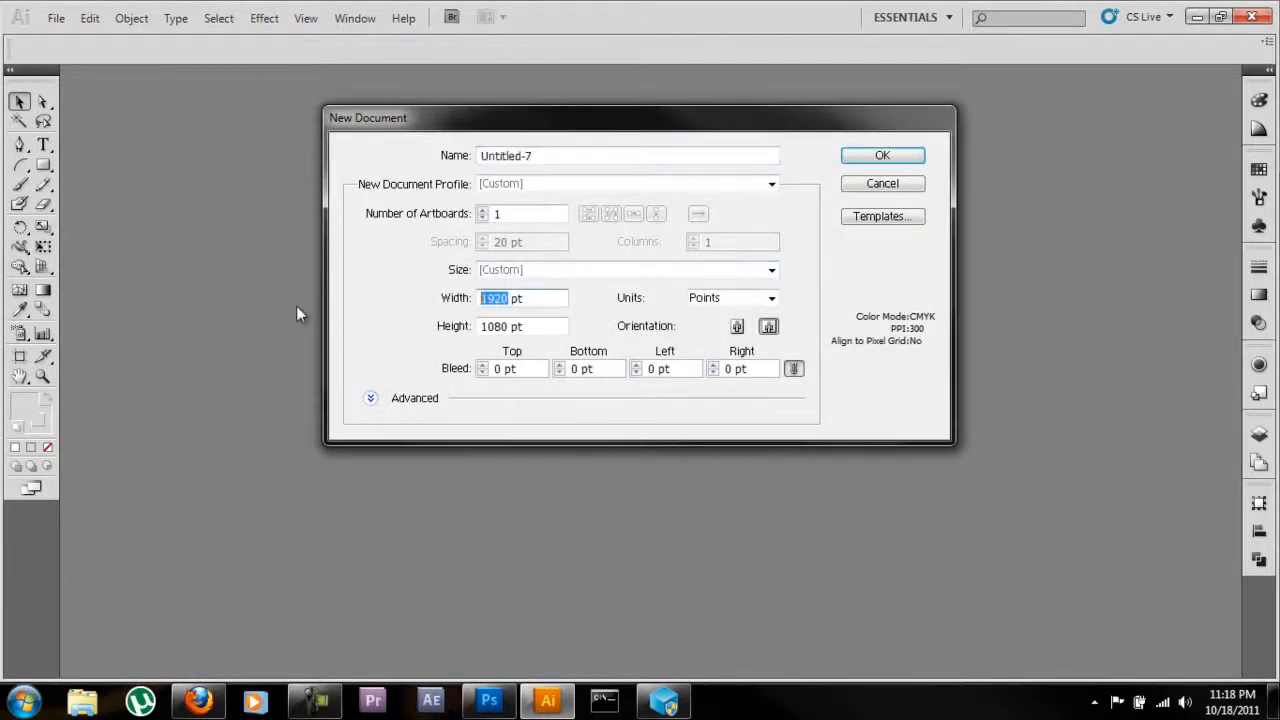
drag(508, 327, 360, 337)
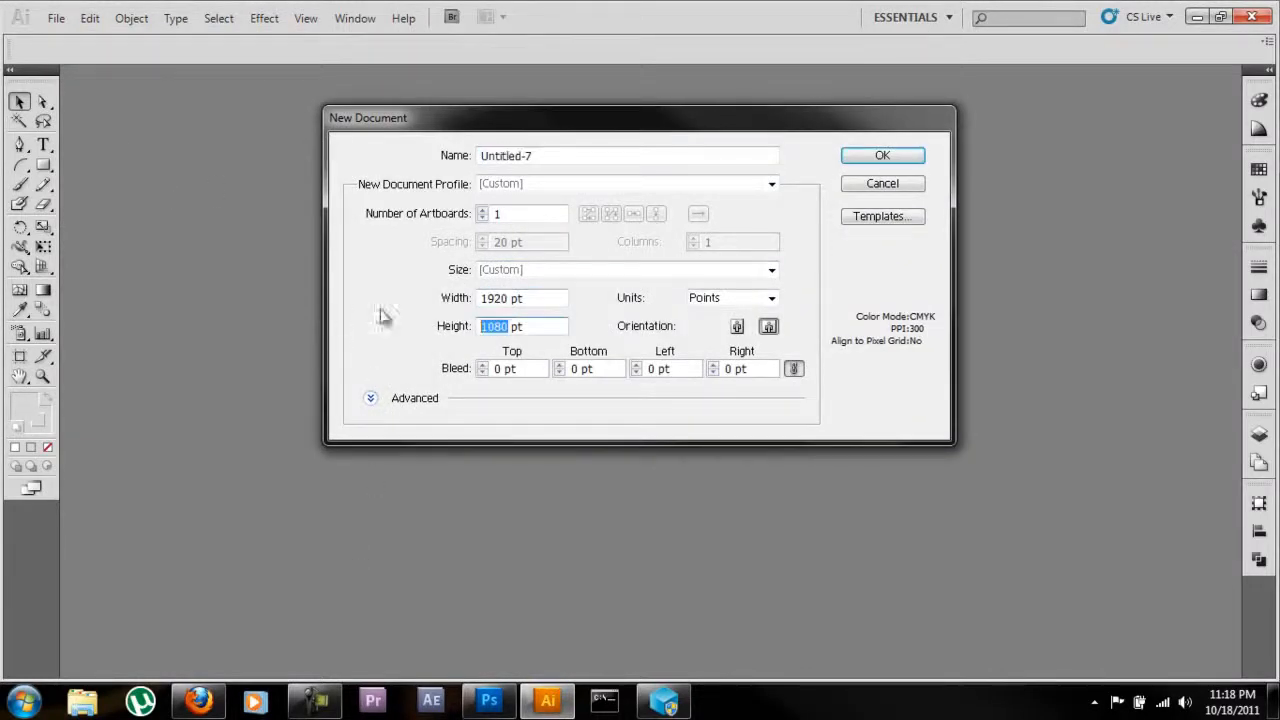
click(853, 158)
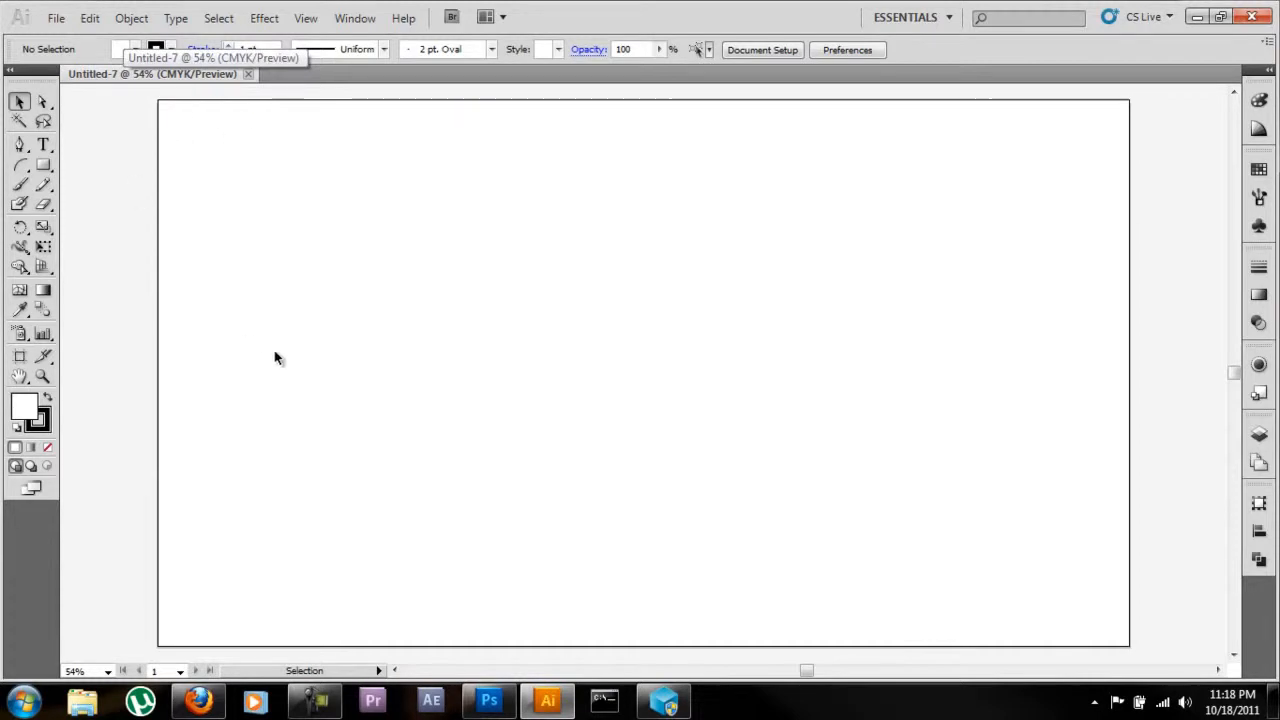
click(57, 18)
click(80, 35)
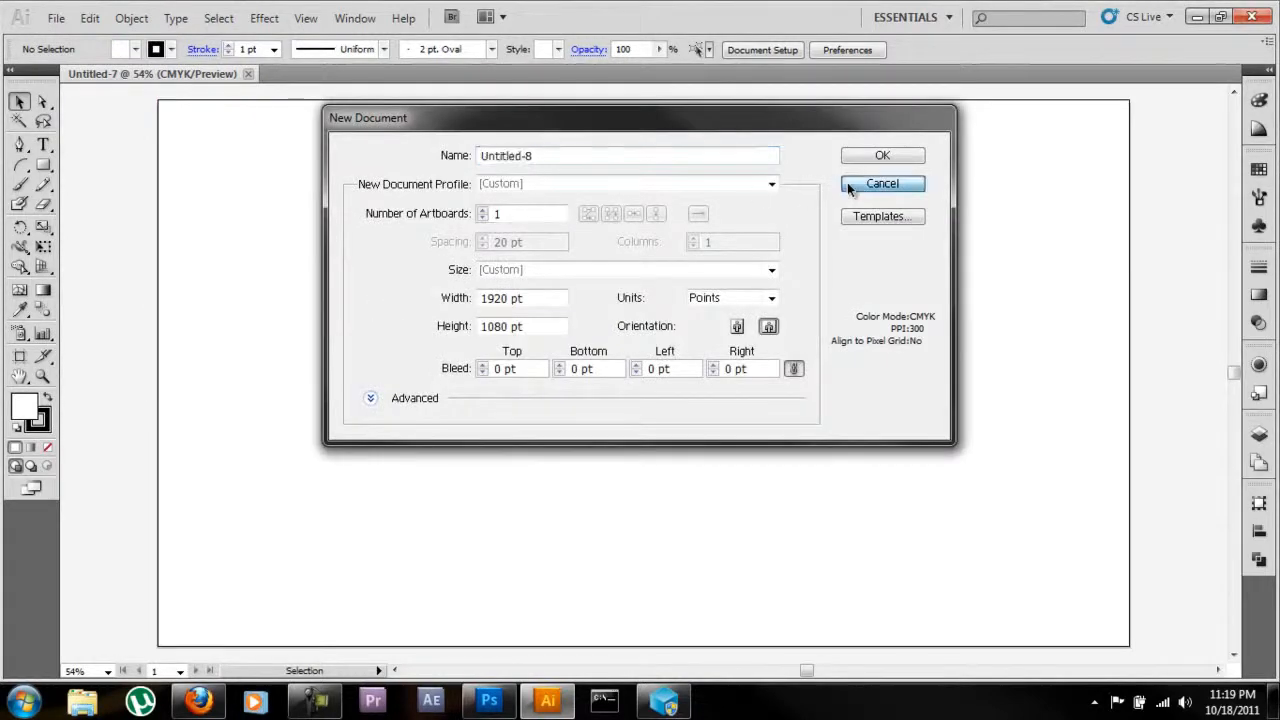
click(852, 186)
click(57, 18)
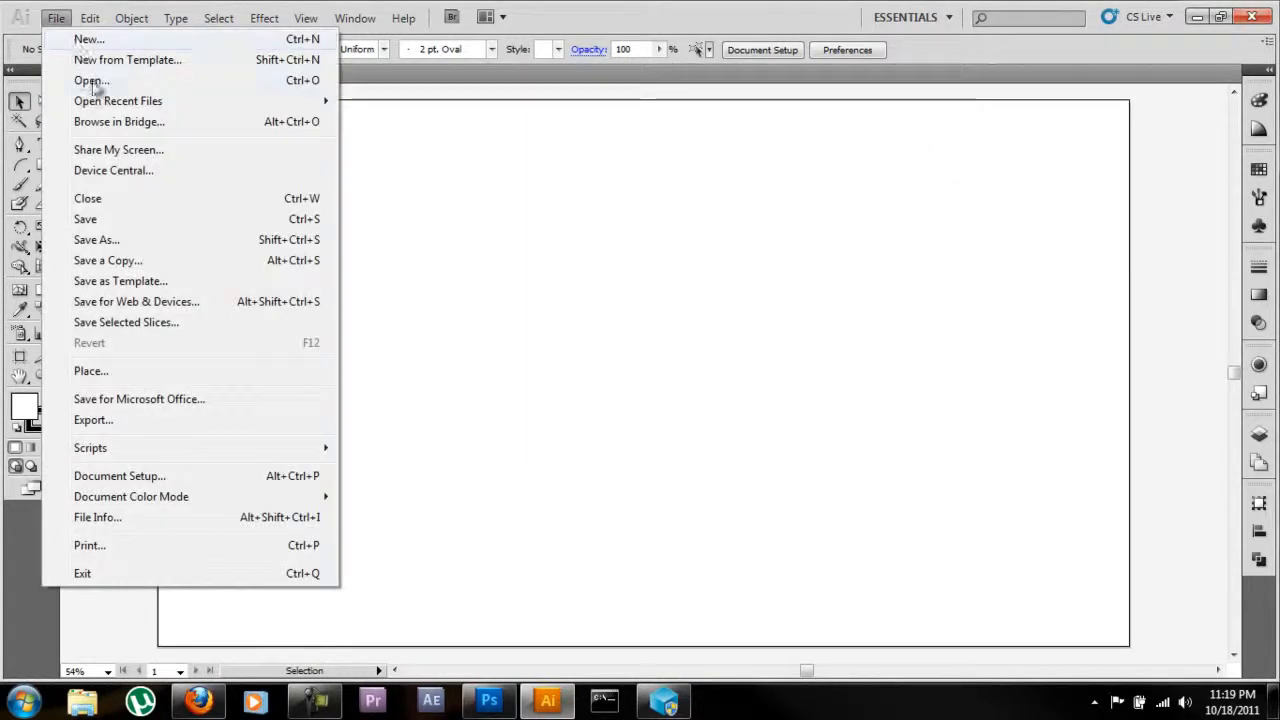
click(80, 78)
click(360, 183)
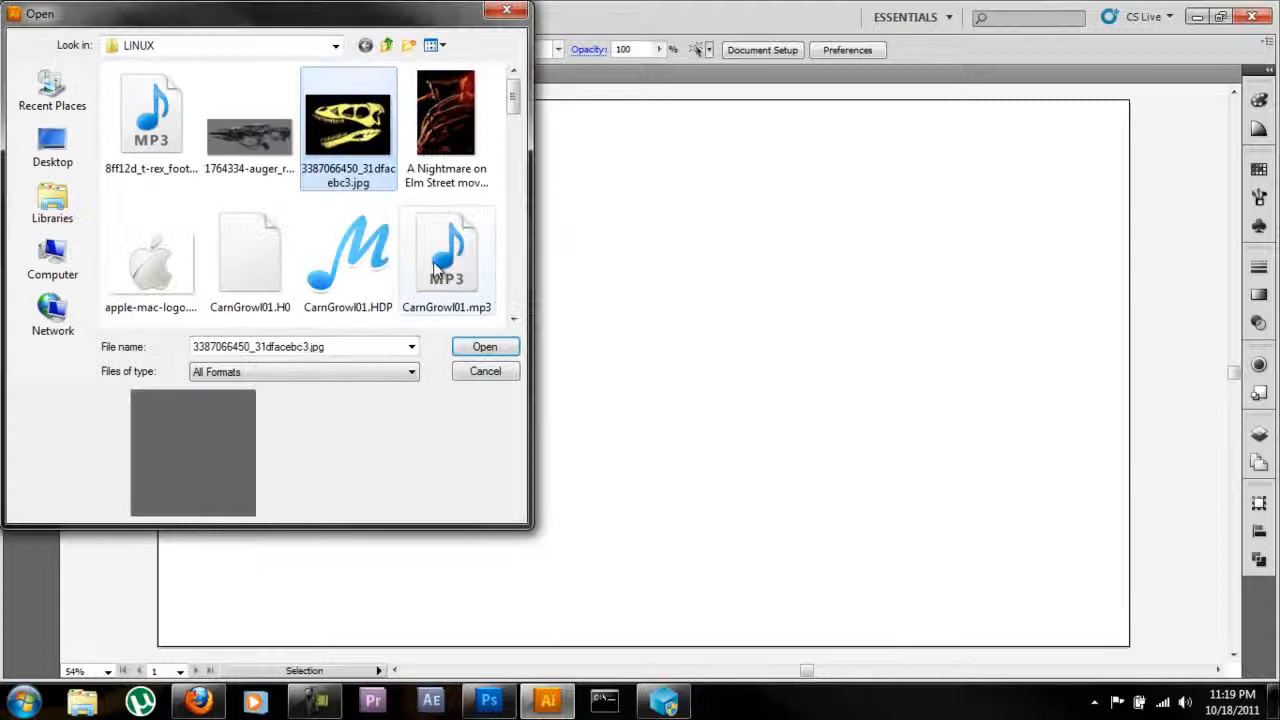
click(478, 346)
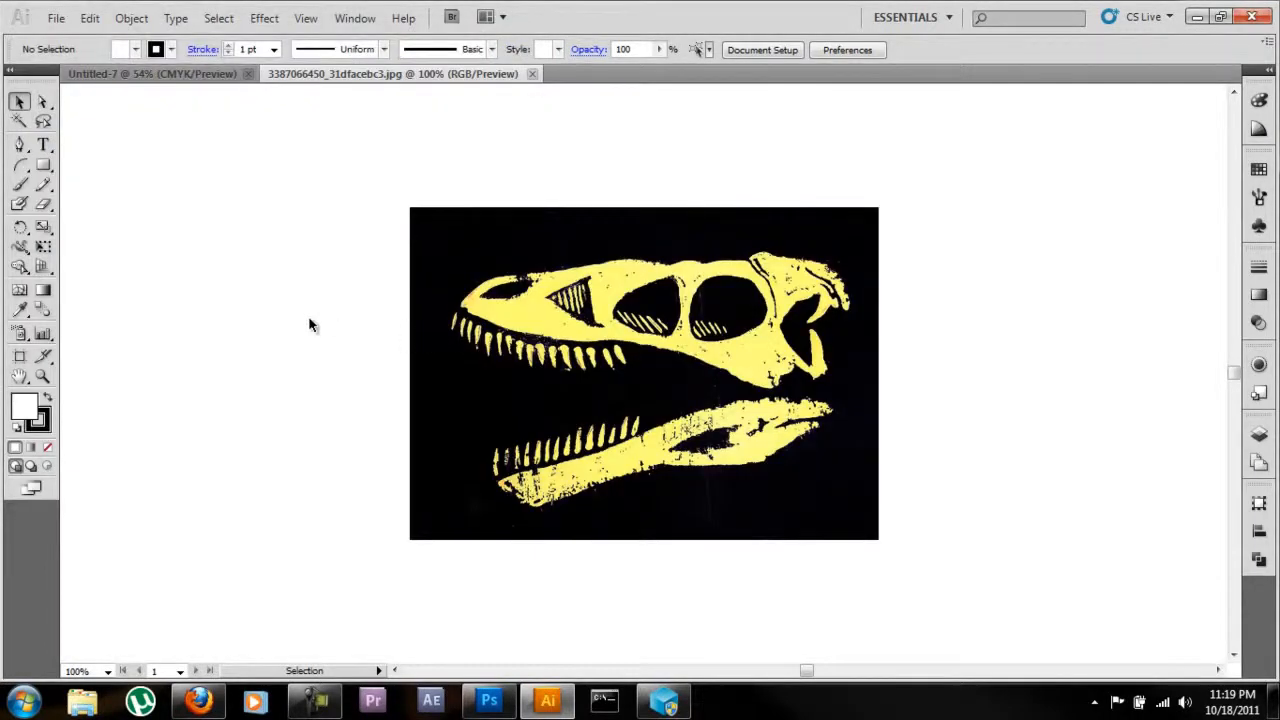
Step: Live Trace the skull image with the Simple Trace preset
click(523, 260)
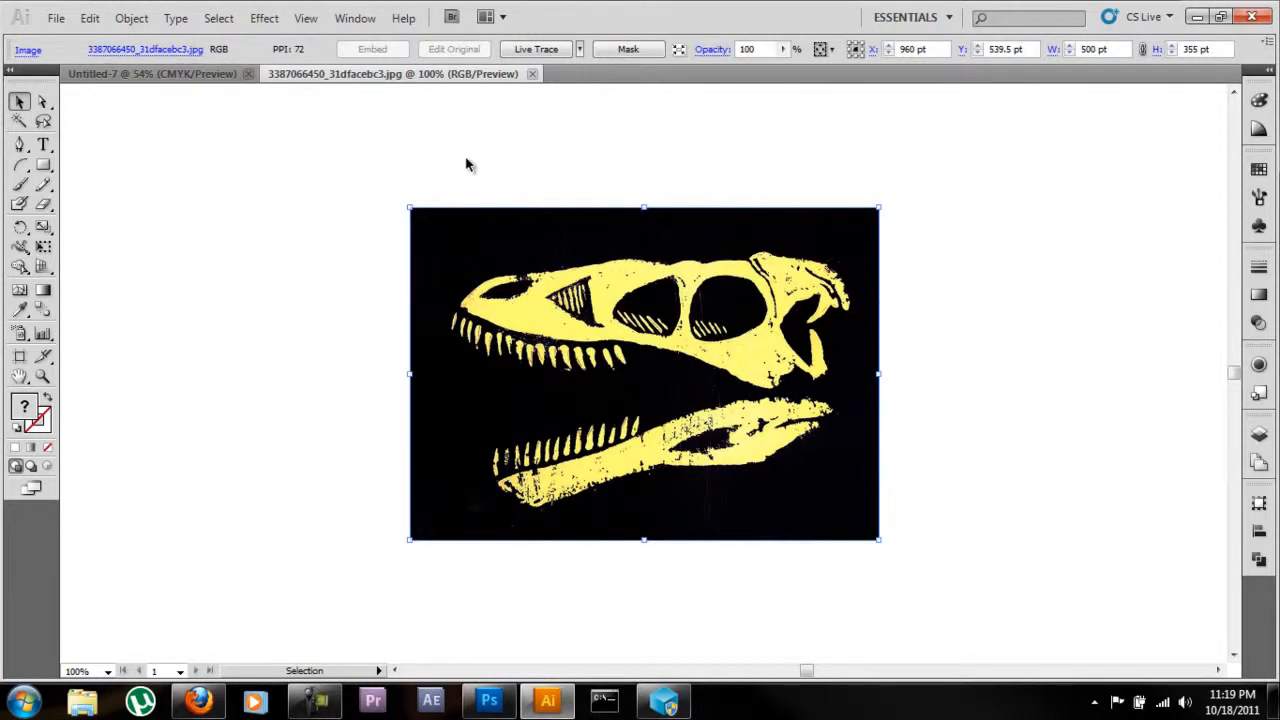
click(580, 50)
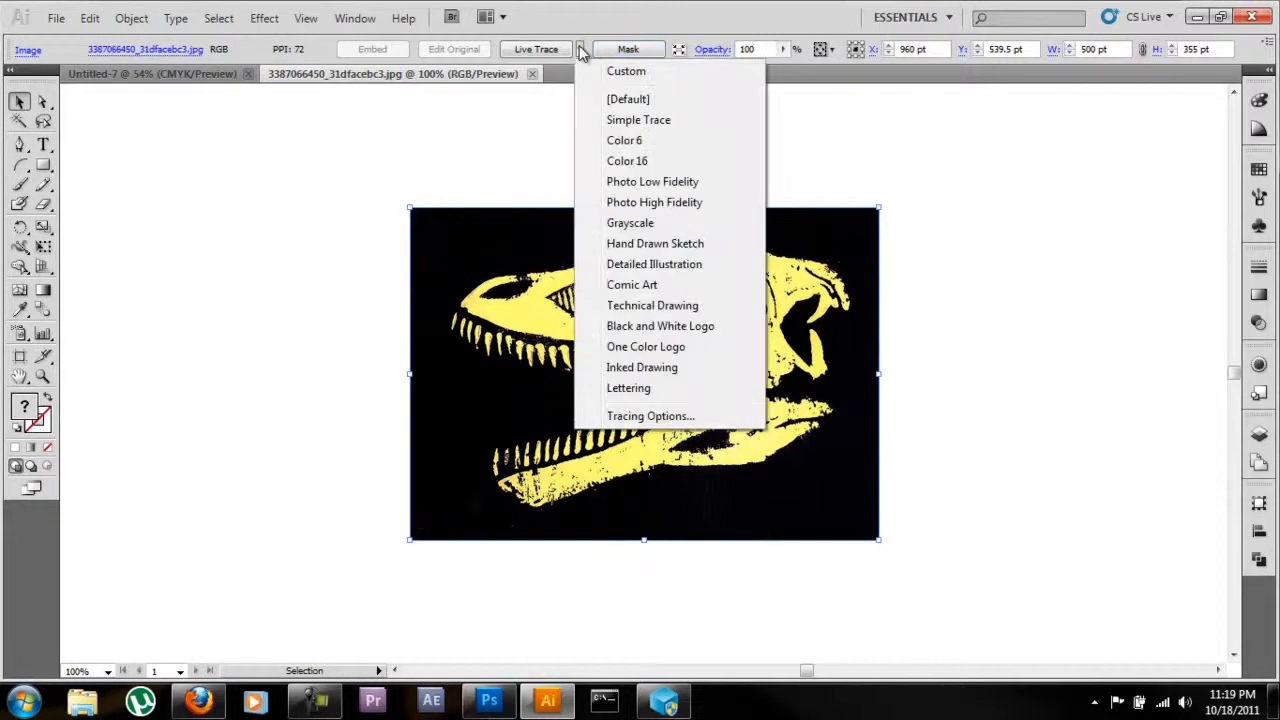
click(601, 120)
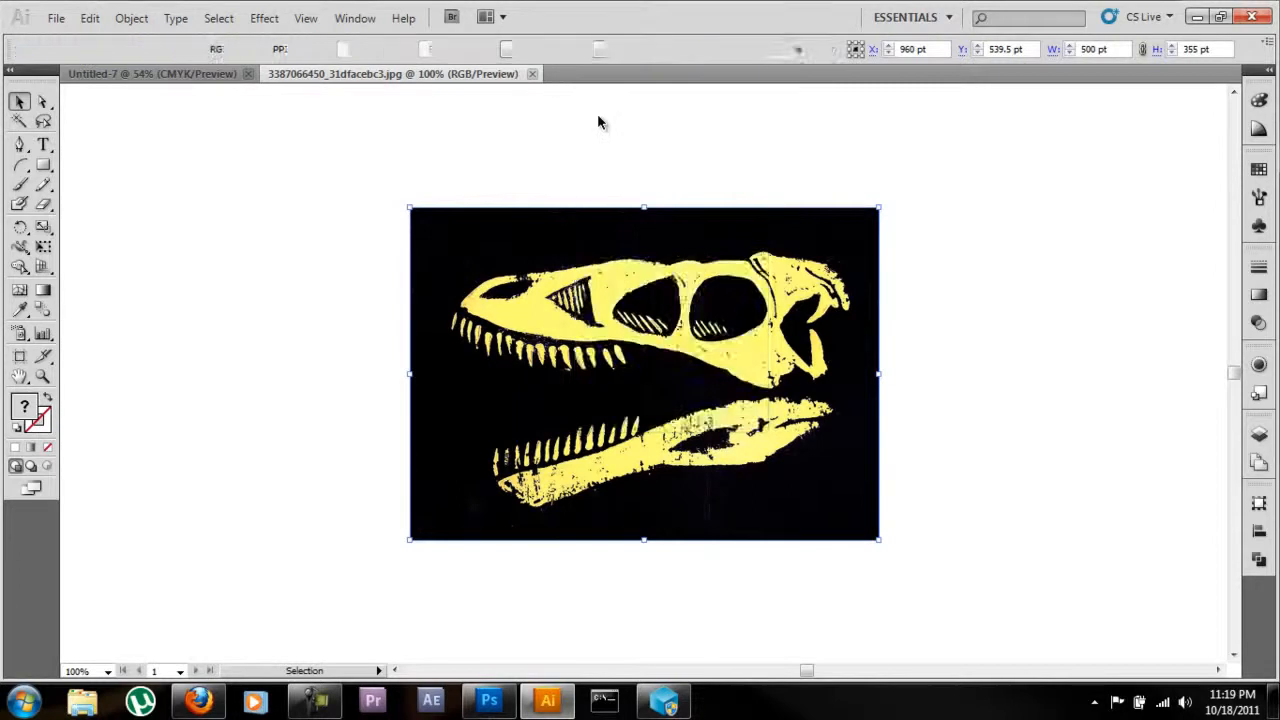
click(360, 249)
click(457, 234)
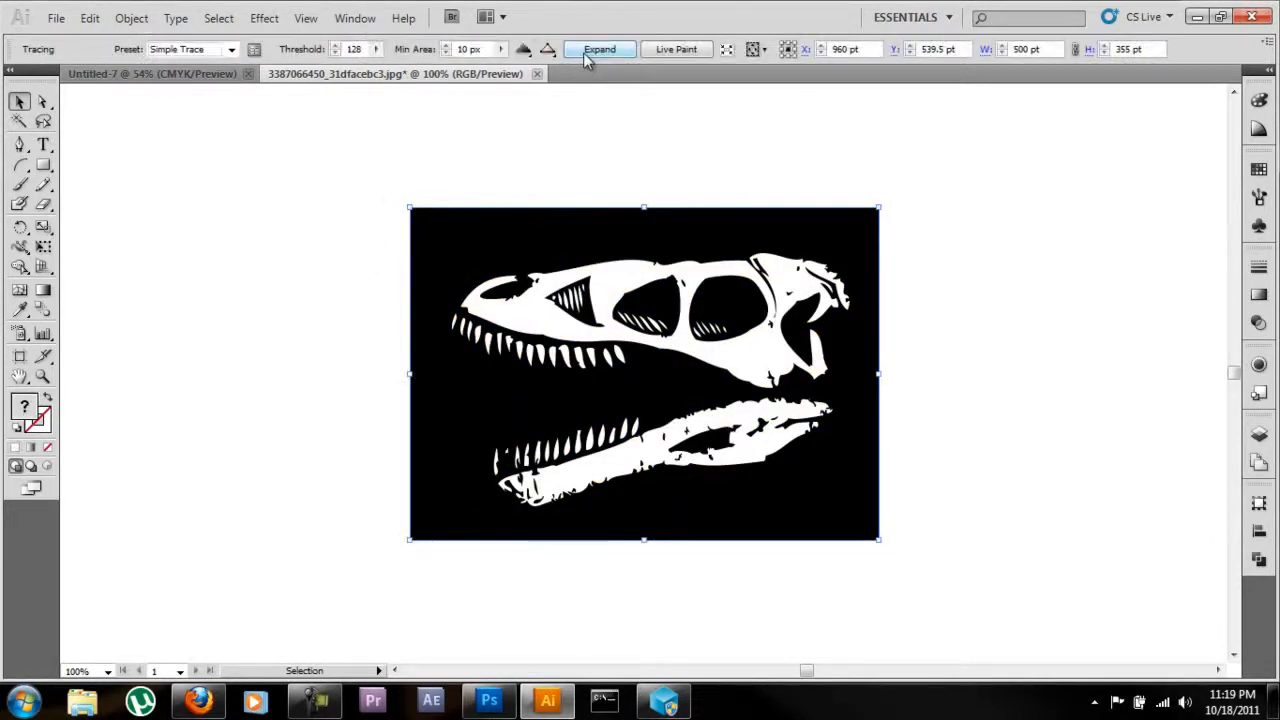
Step: Expand the traced skull into vector paths and ungroup them
click(588, 55)
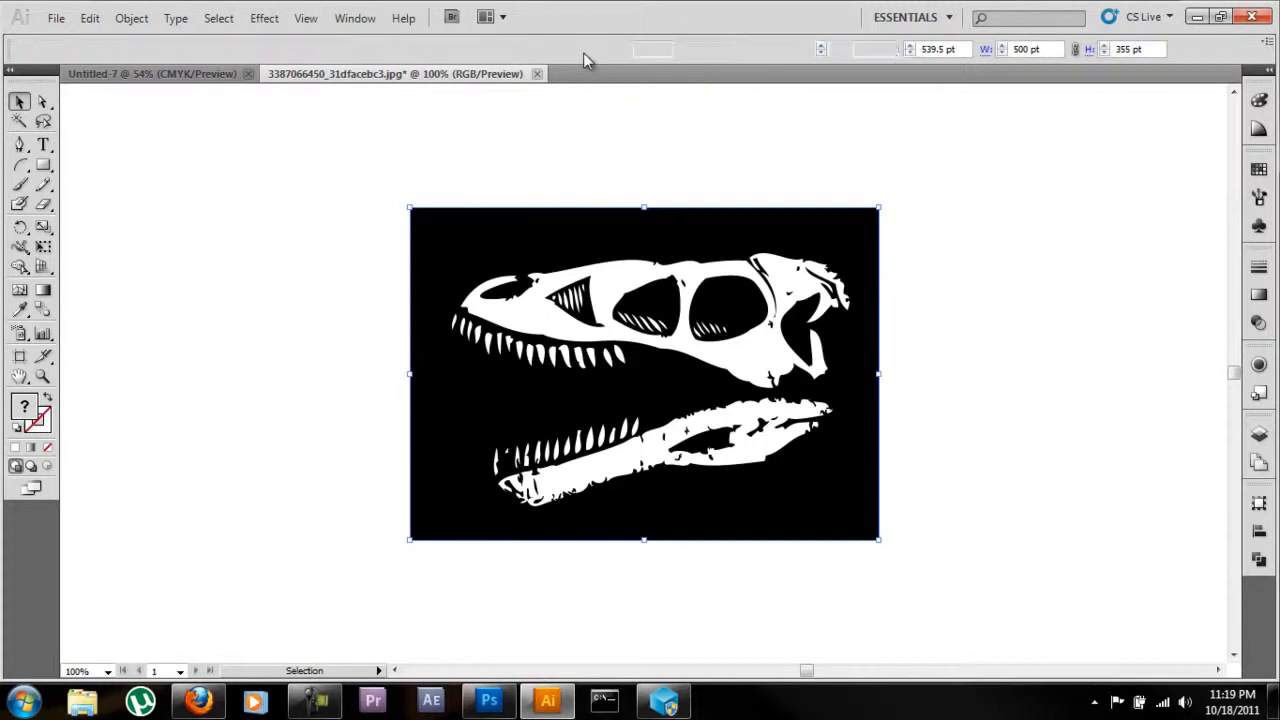
click(308, 205)
click(500, 230)
right_click(500, 230)
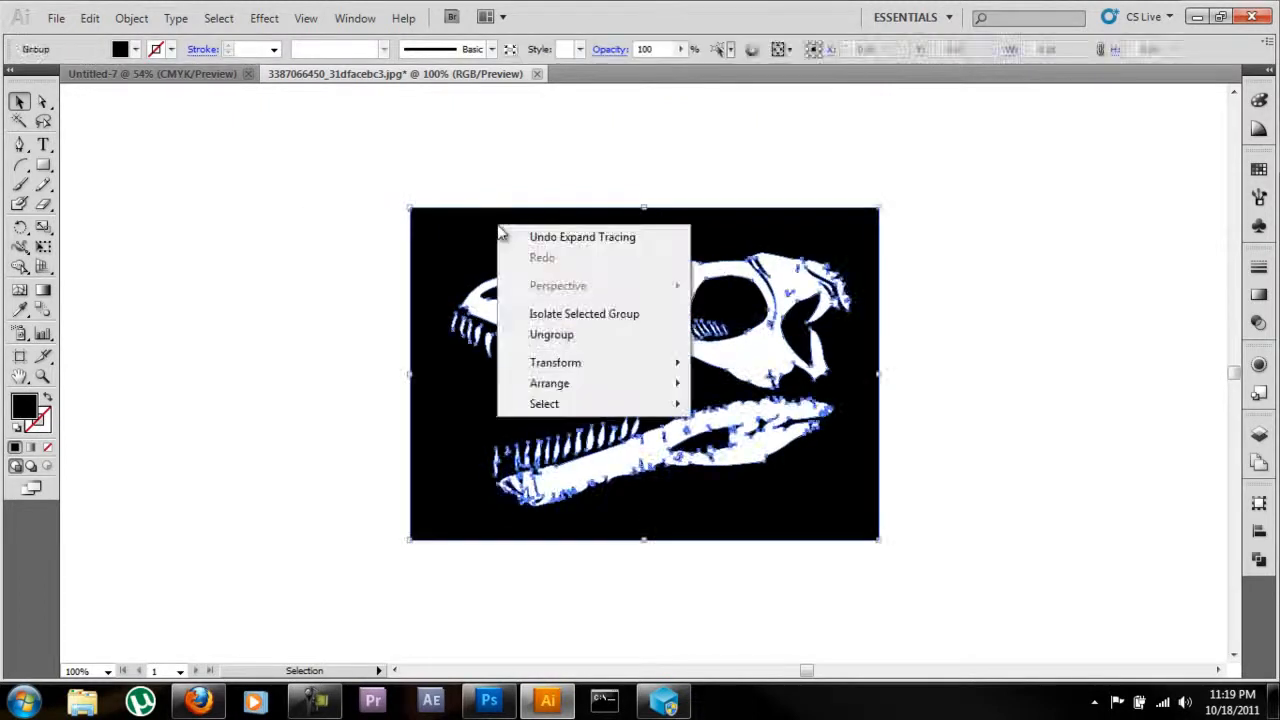
click(545, 334)
click(320, 249)
Step: Delete the black background rectangle around the skull using the Direct Selection tool
click(42, 101)
click(433, 218)
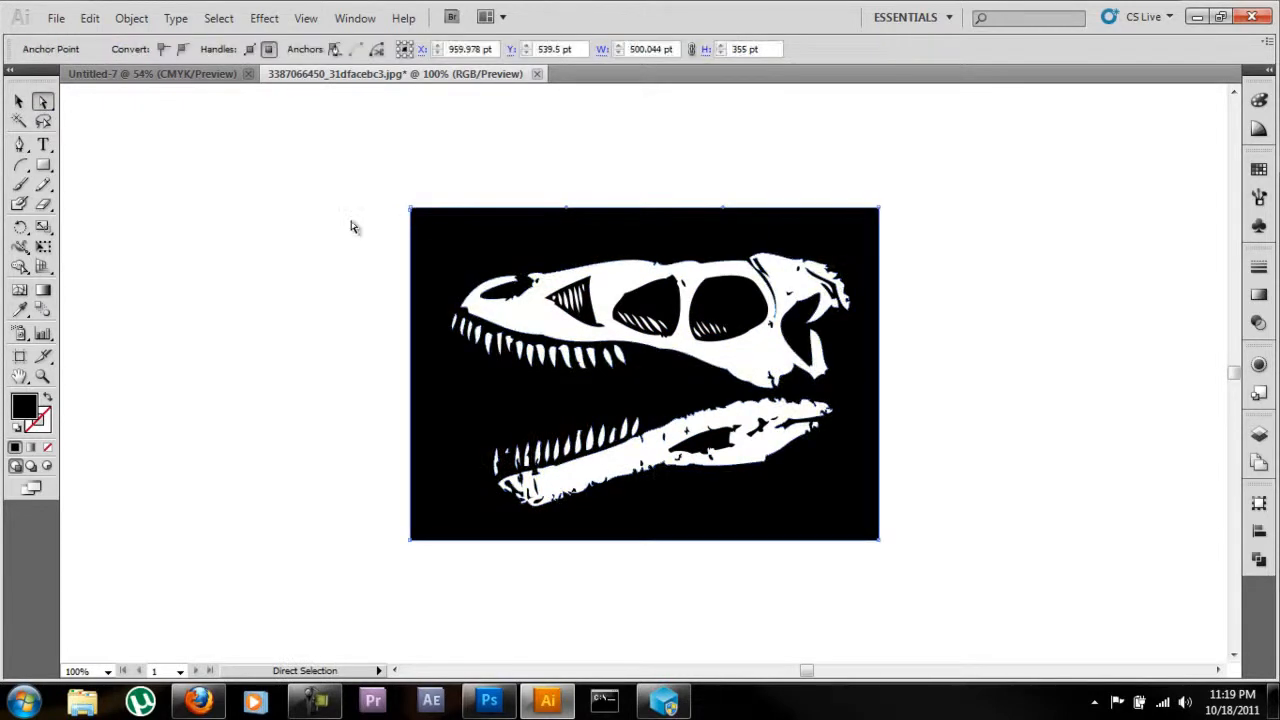
key(Delete)
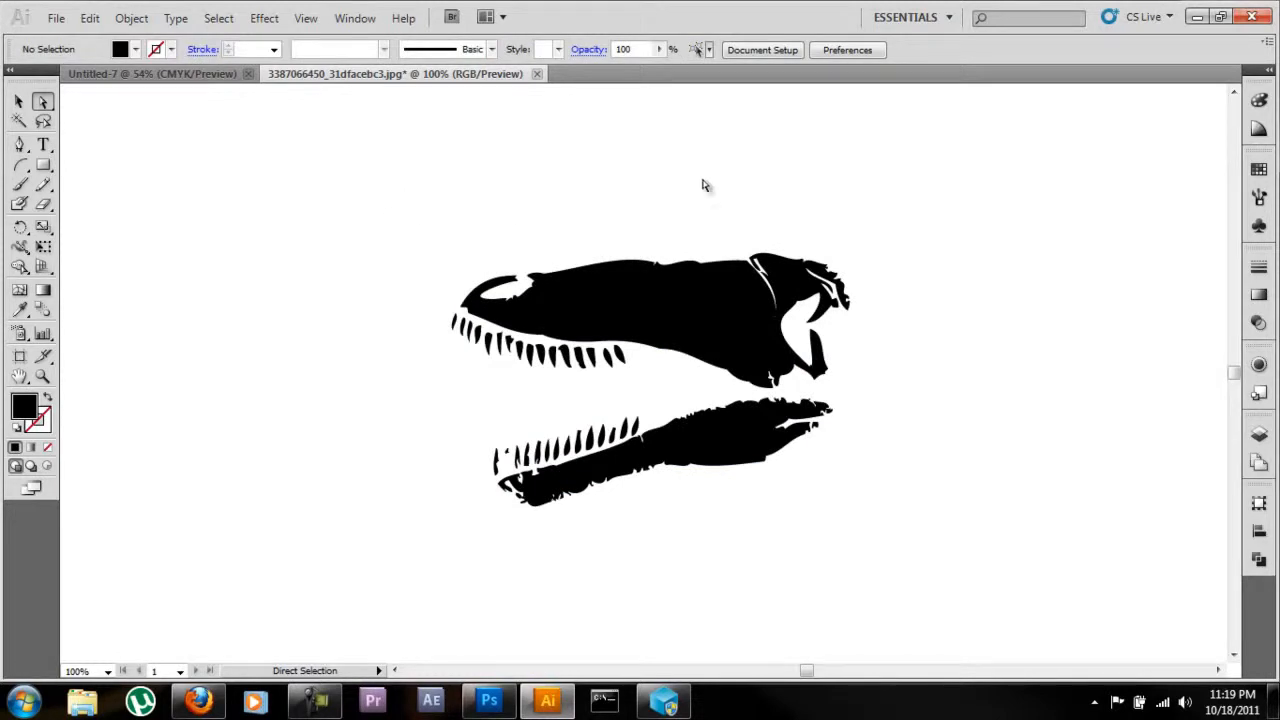
Step: Toggle the Pathfinder panel off and on, detach it from the dock and dock it again
click(1259, 560)
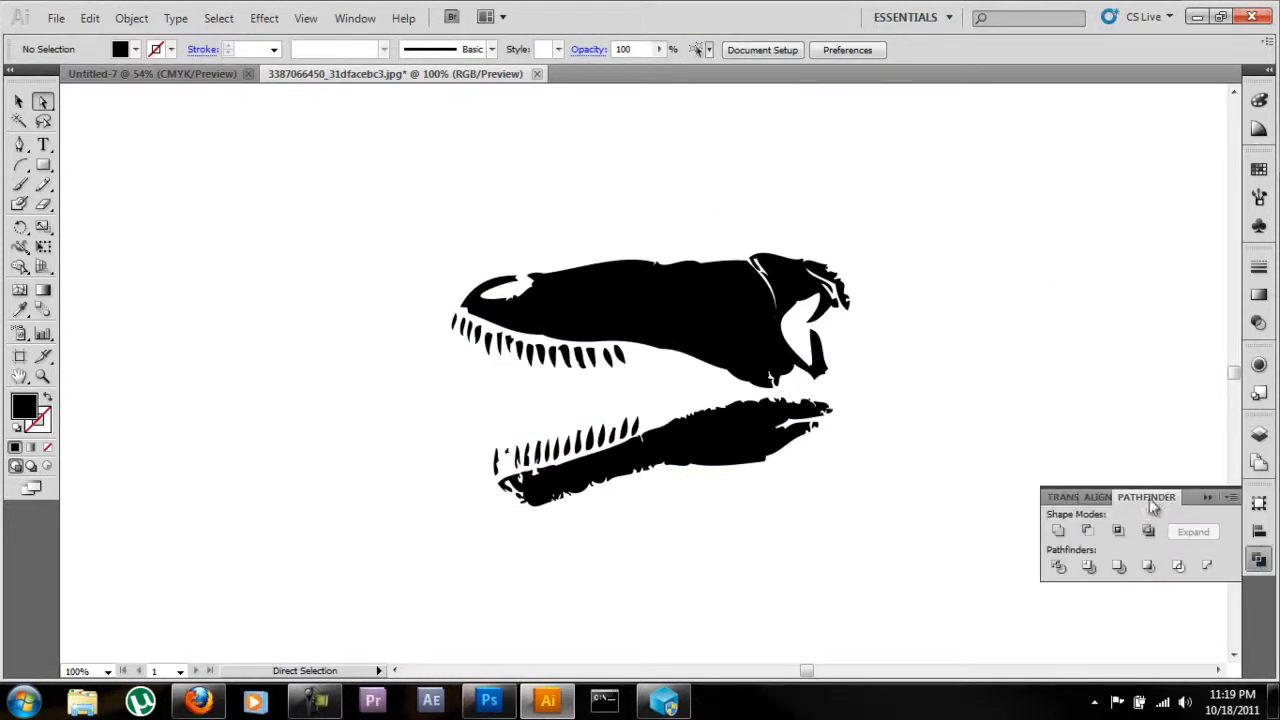
click(355, 18)
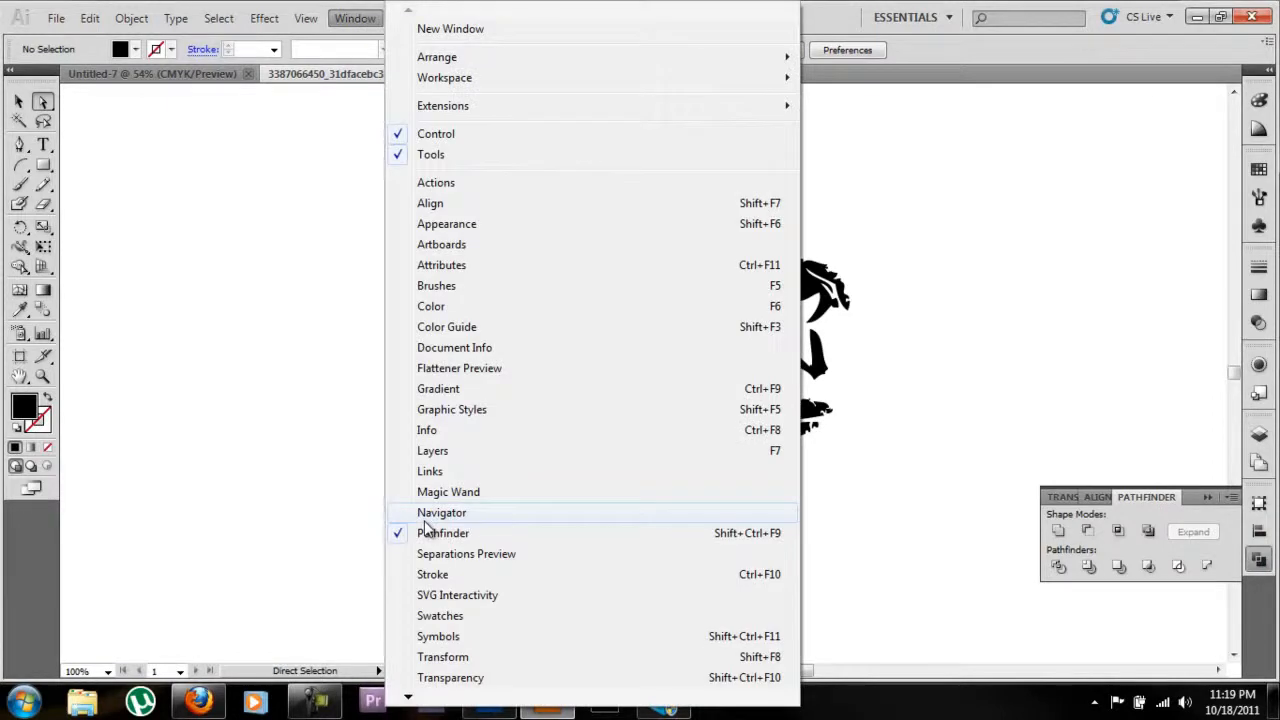
click(430, 532)
click(368, 22)
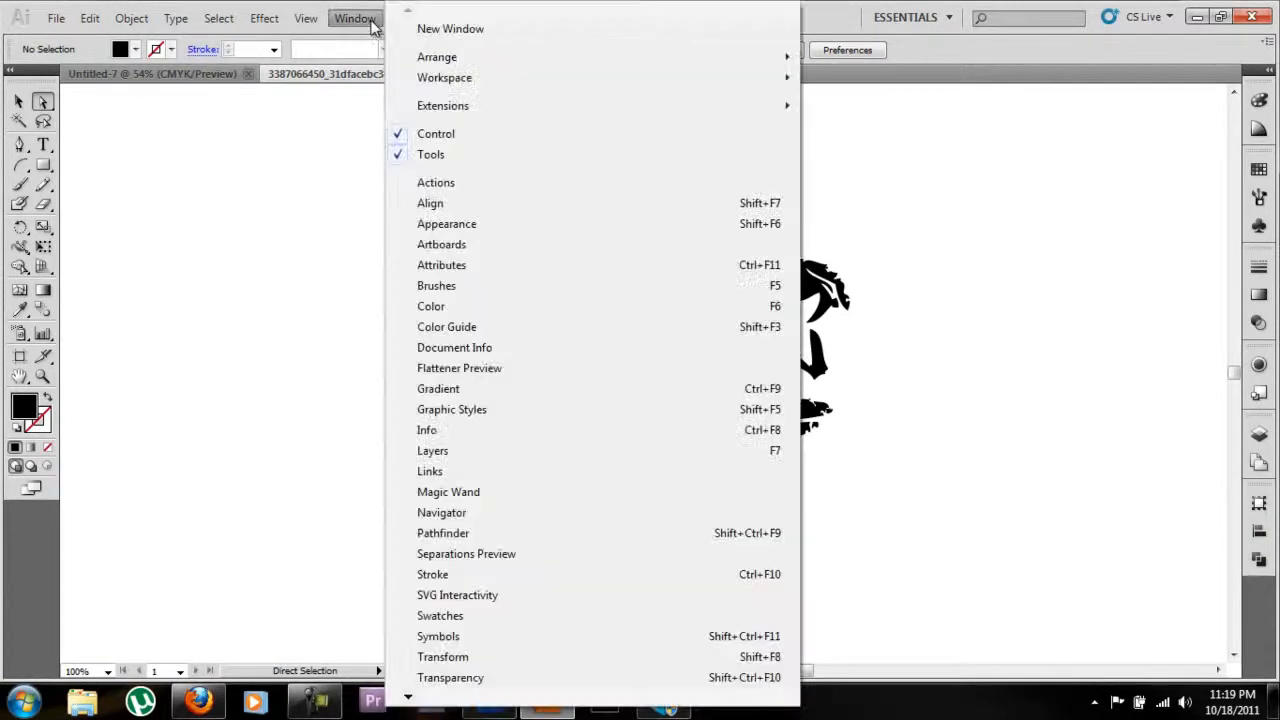
click(452, 532)
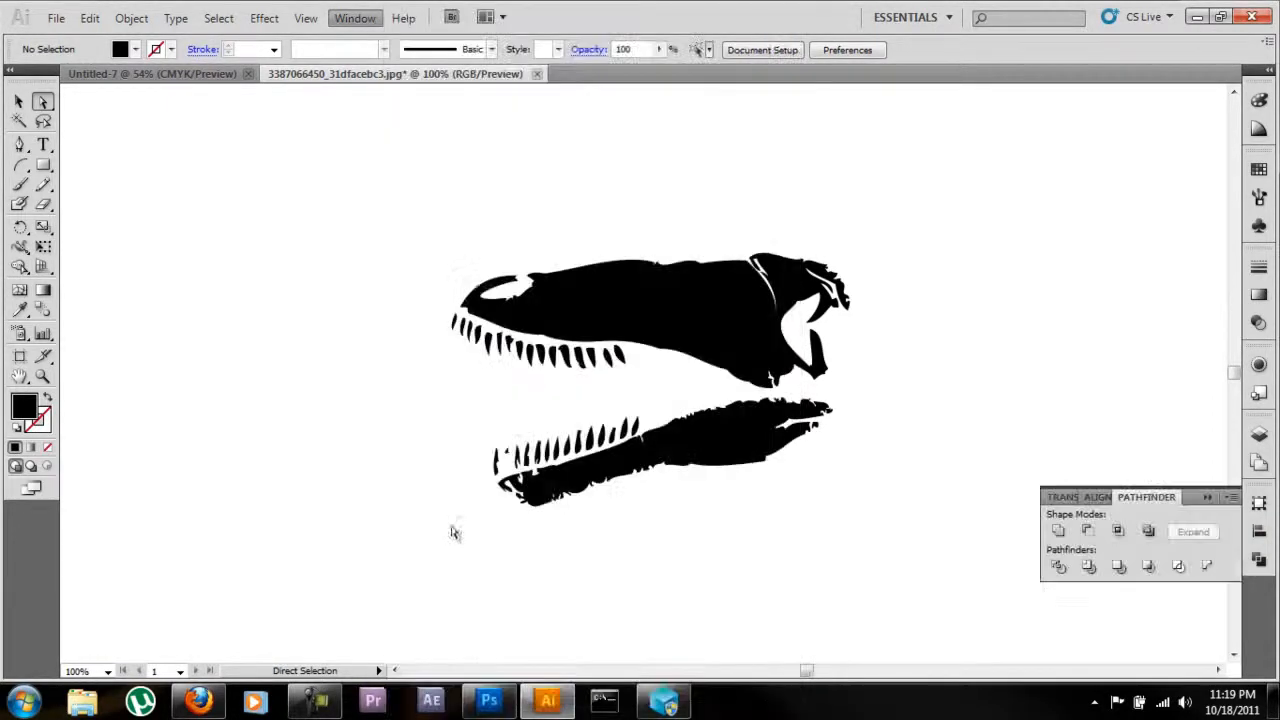
drag(1205, 497, 362, 447)
drag(270, 450, 1258, 487)
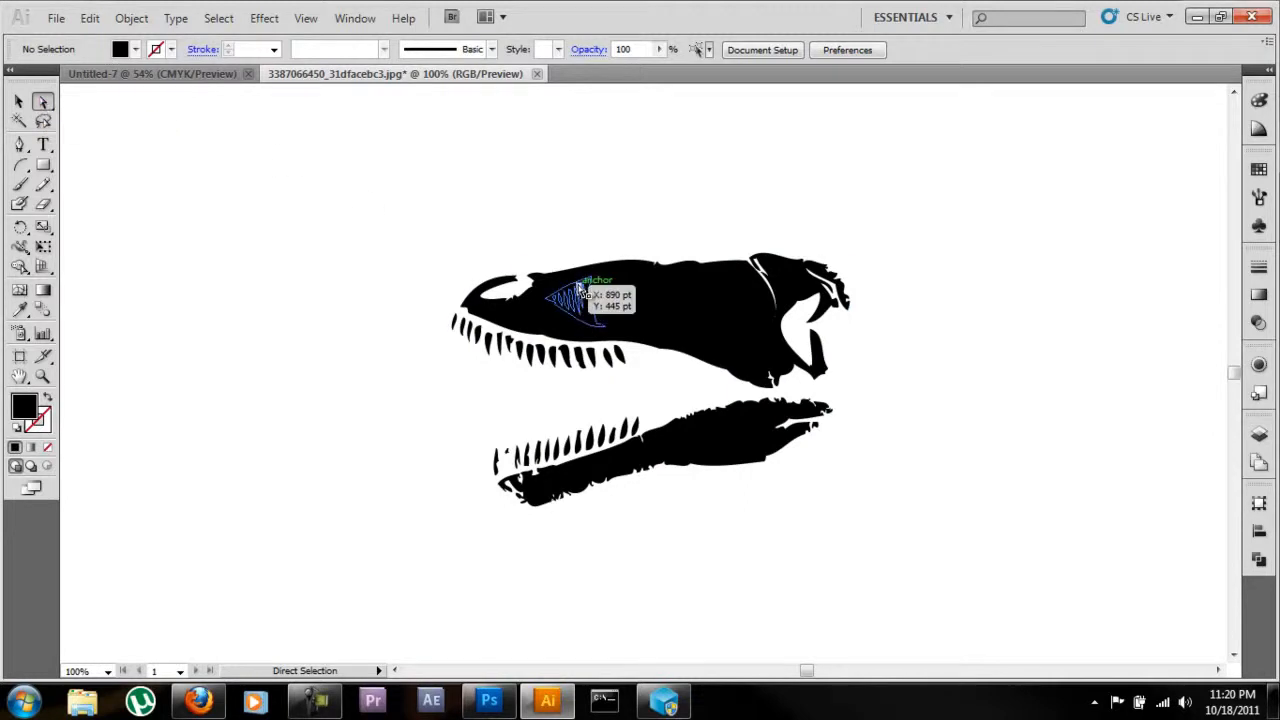
Step: Subtract the triangular, middle and round eye openings from the upper skull with Pathfinder's Minus Front
click(560, 285)
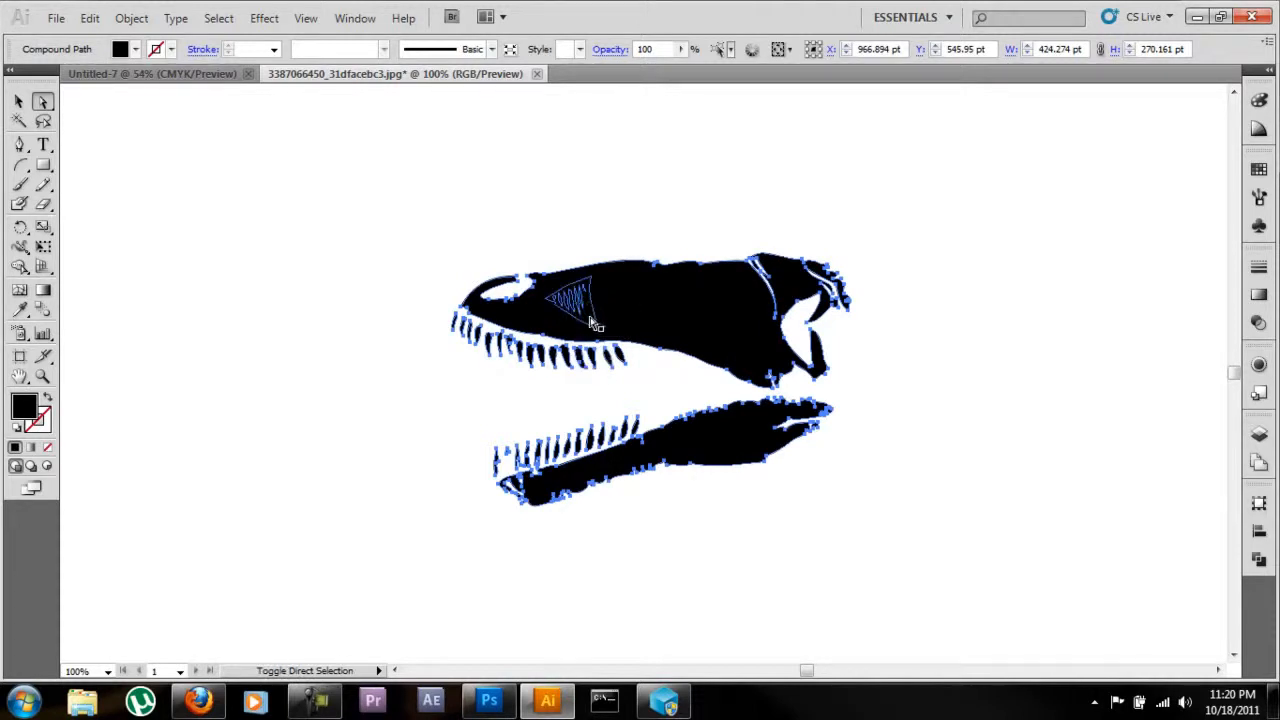
click(592, 323)
shift+click(645, 298)
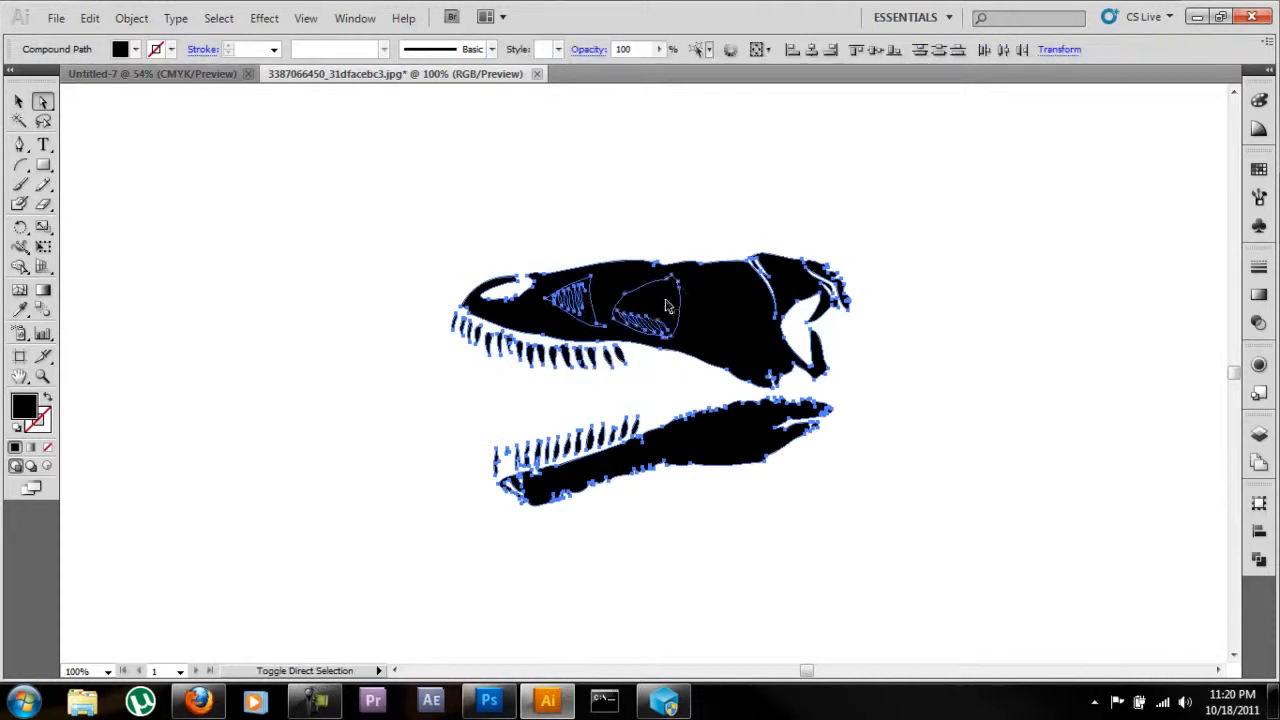
shift+click(727, 297)
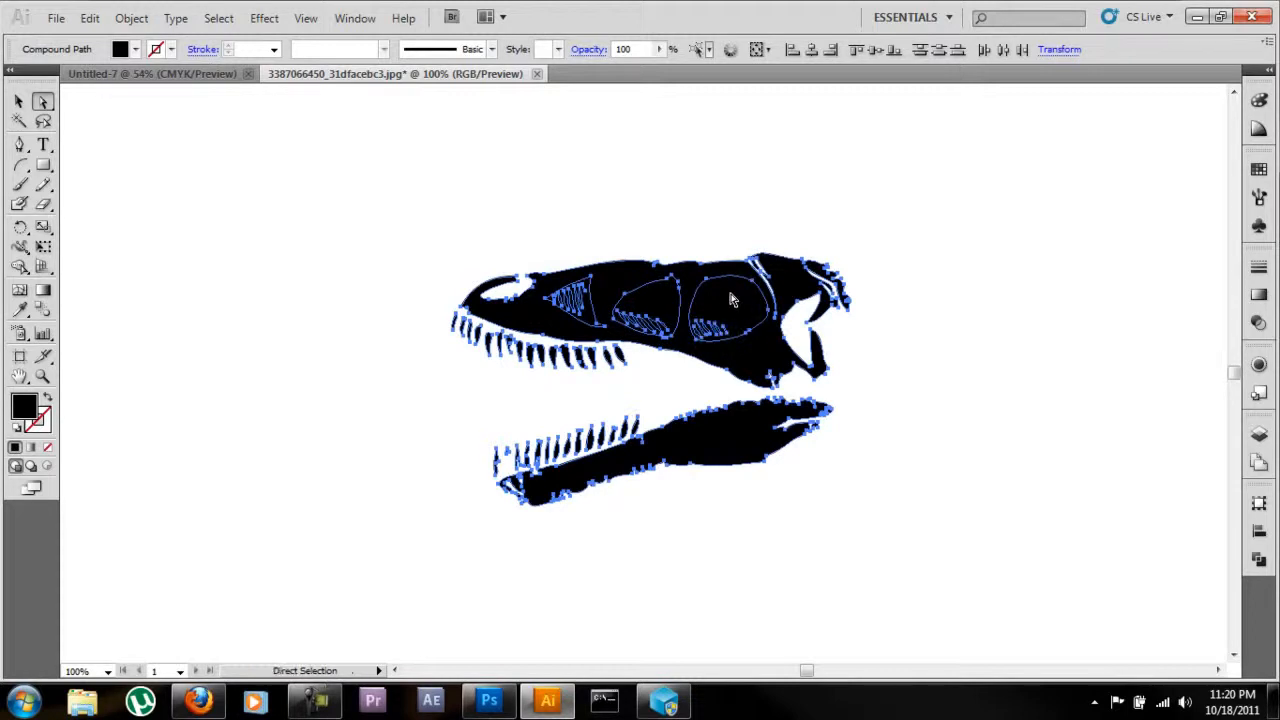
click(1262, 561)
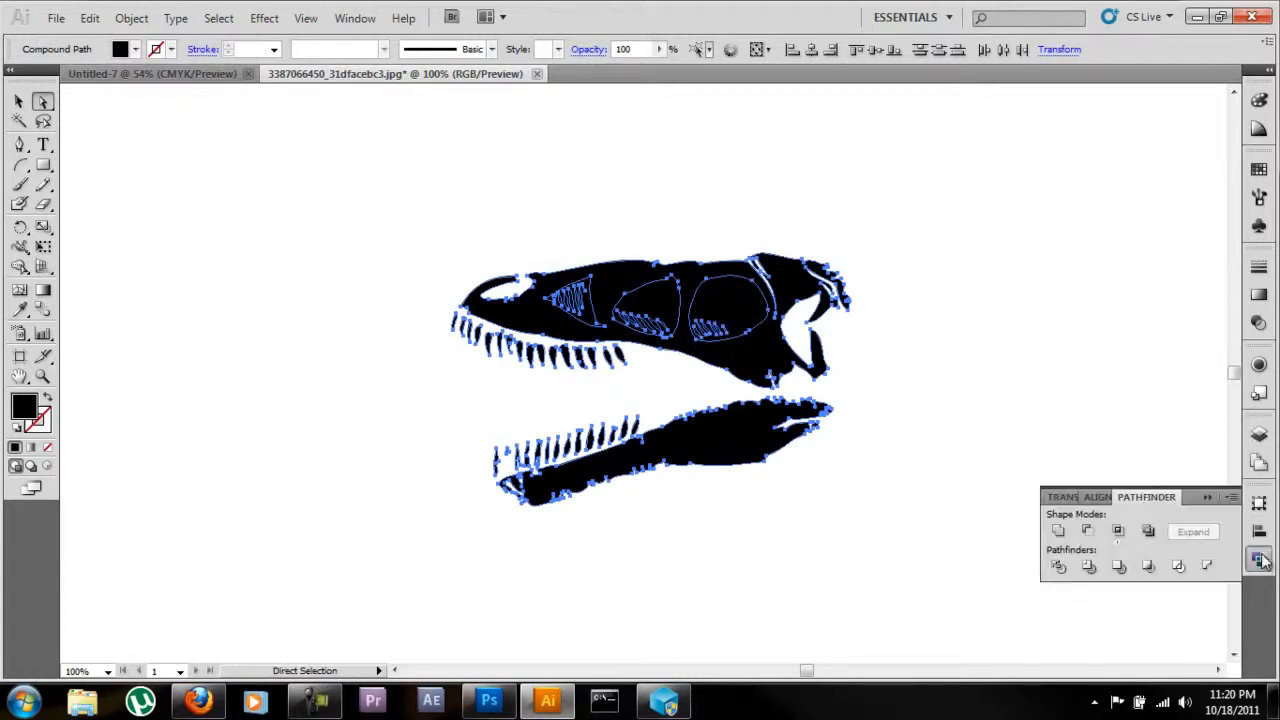
click(1089, 534)
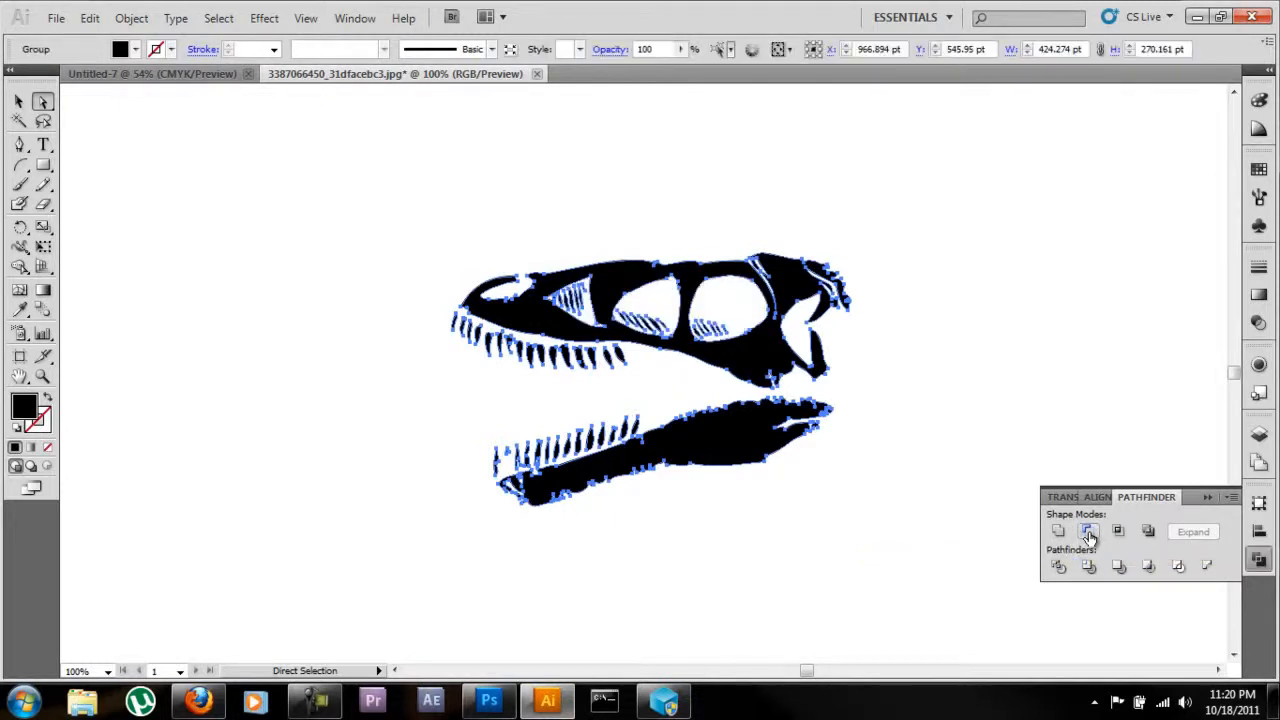
click(20, 104)
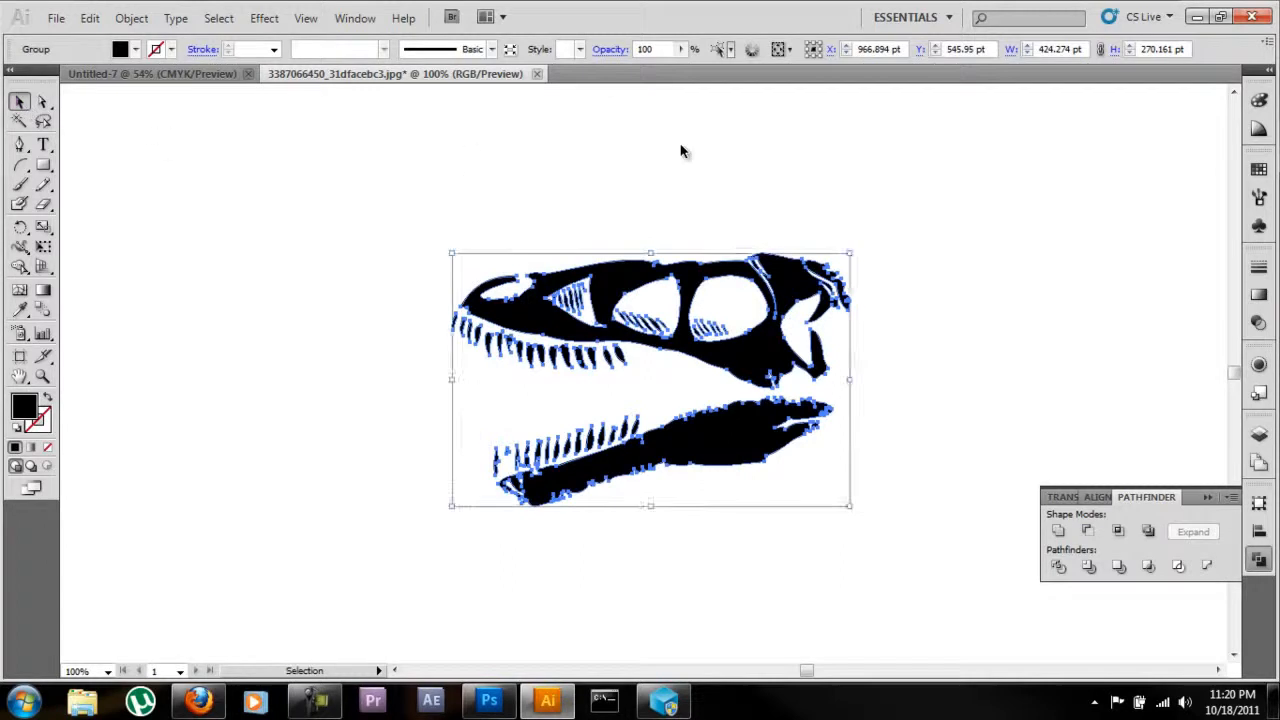
click(758, 157)
click(519, 317)
click(988, 272)
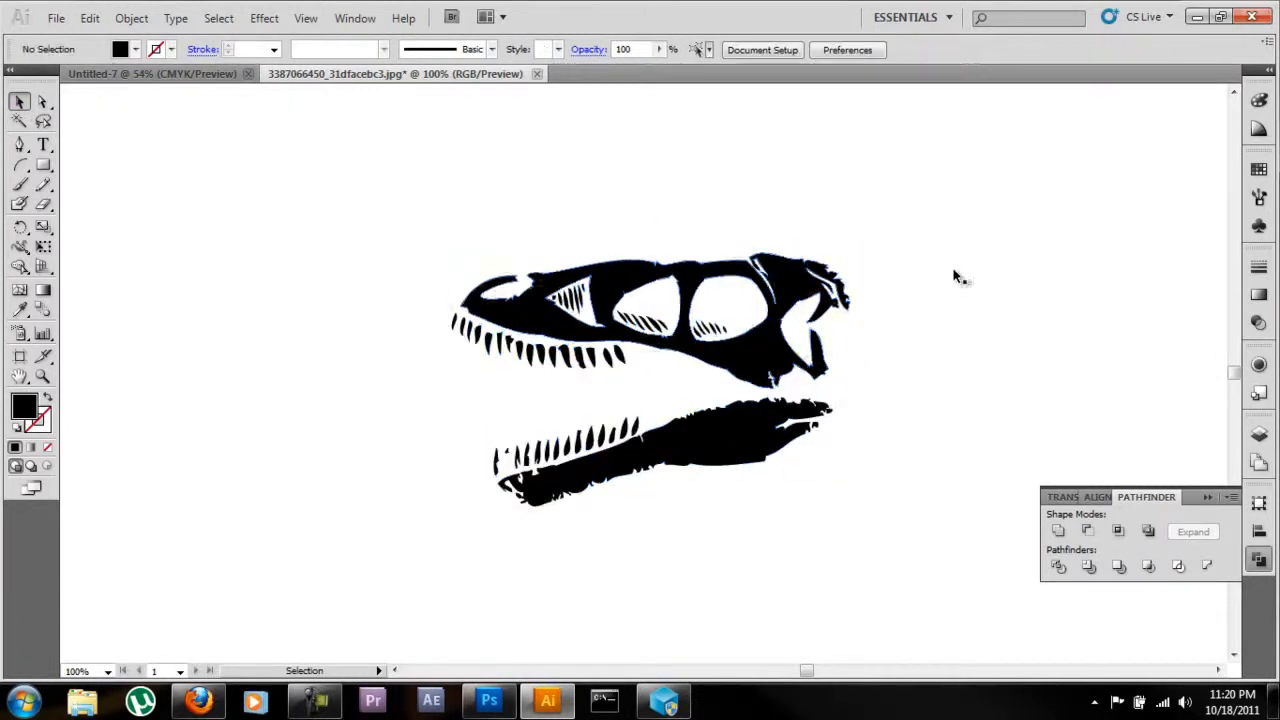
Step: Delete the stray fragments hidden under the skull group, moving the group aside for it and back again
click(630, 282)
drag(630, 282, 238, 199)
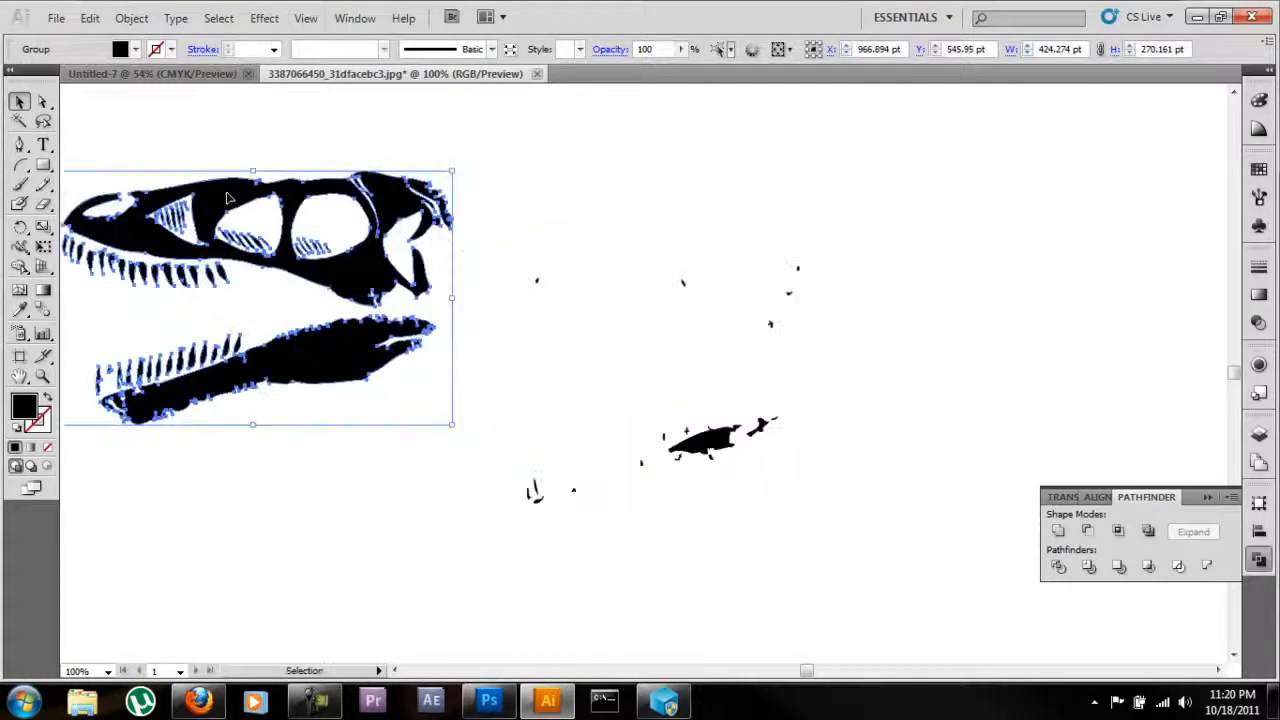
drag(505, 250, 937, 486)
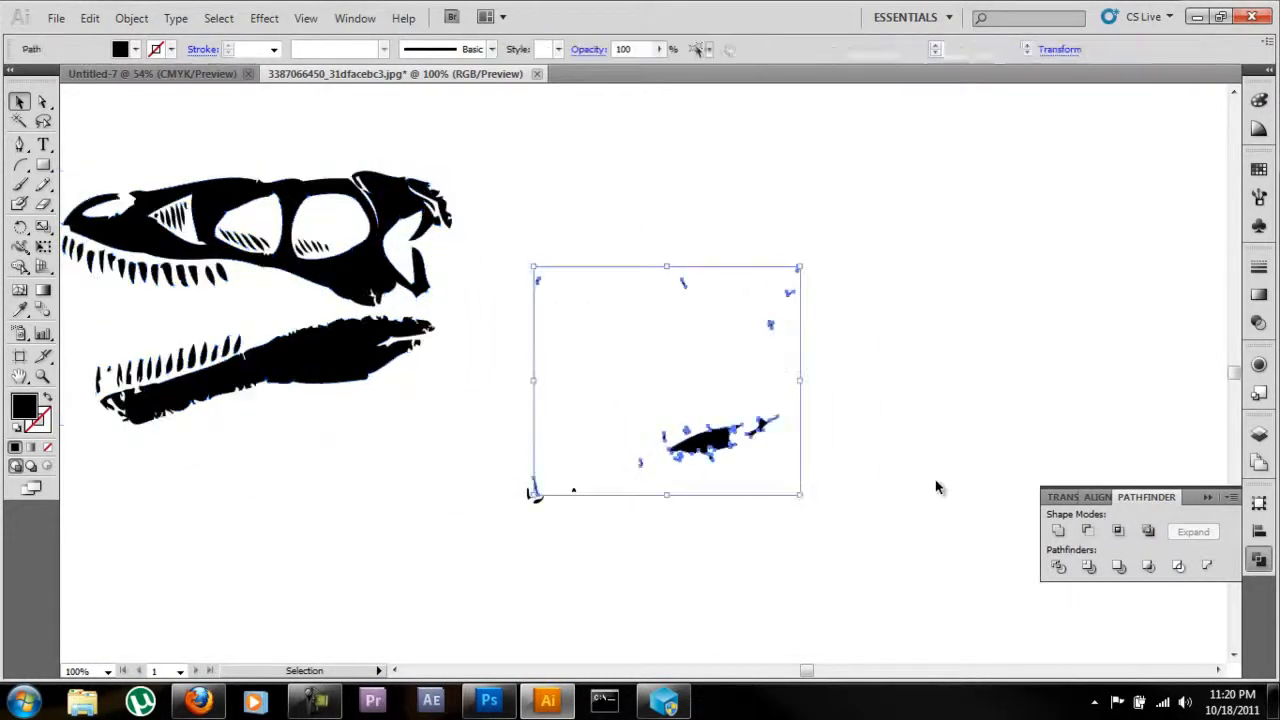
key(Delete)
drag(492, 513, 646, 449)
key(Delete)
drag(225, 186, 617, 228)
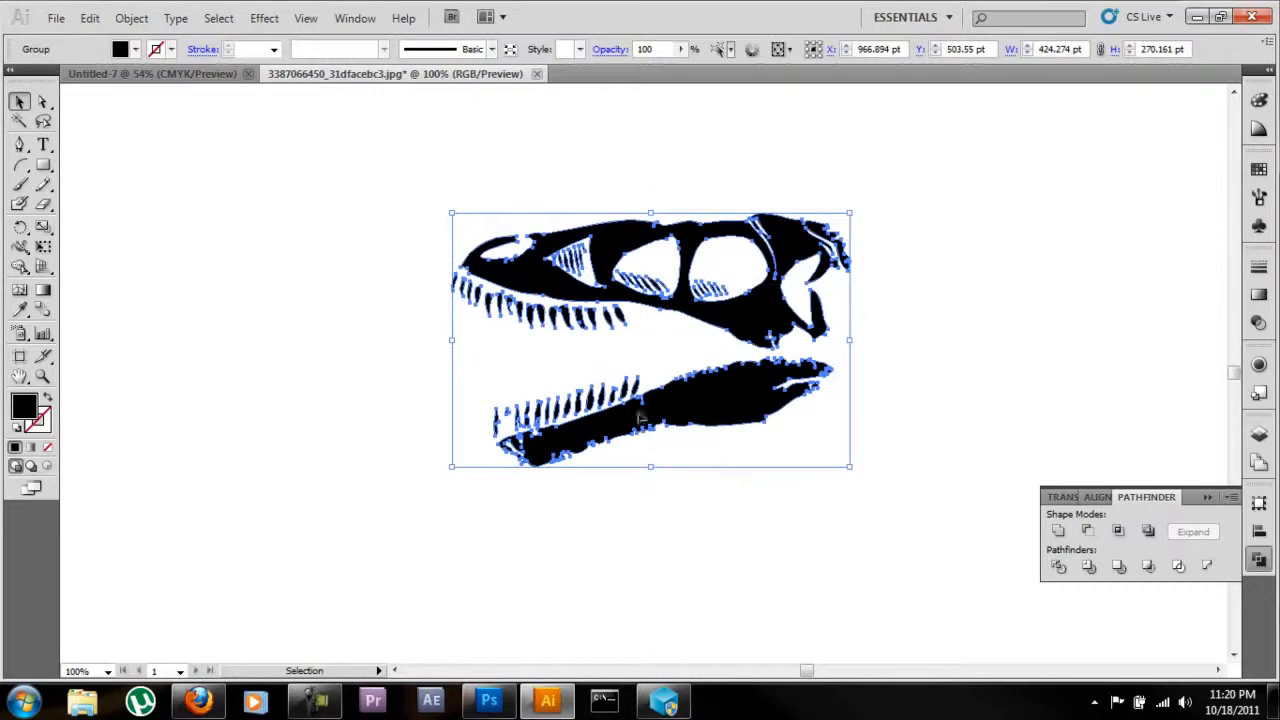
click(660, 516)
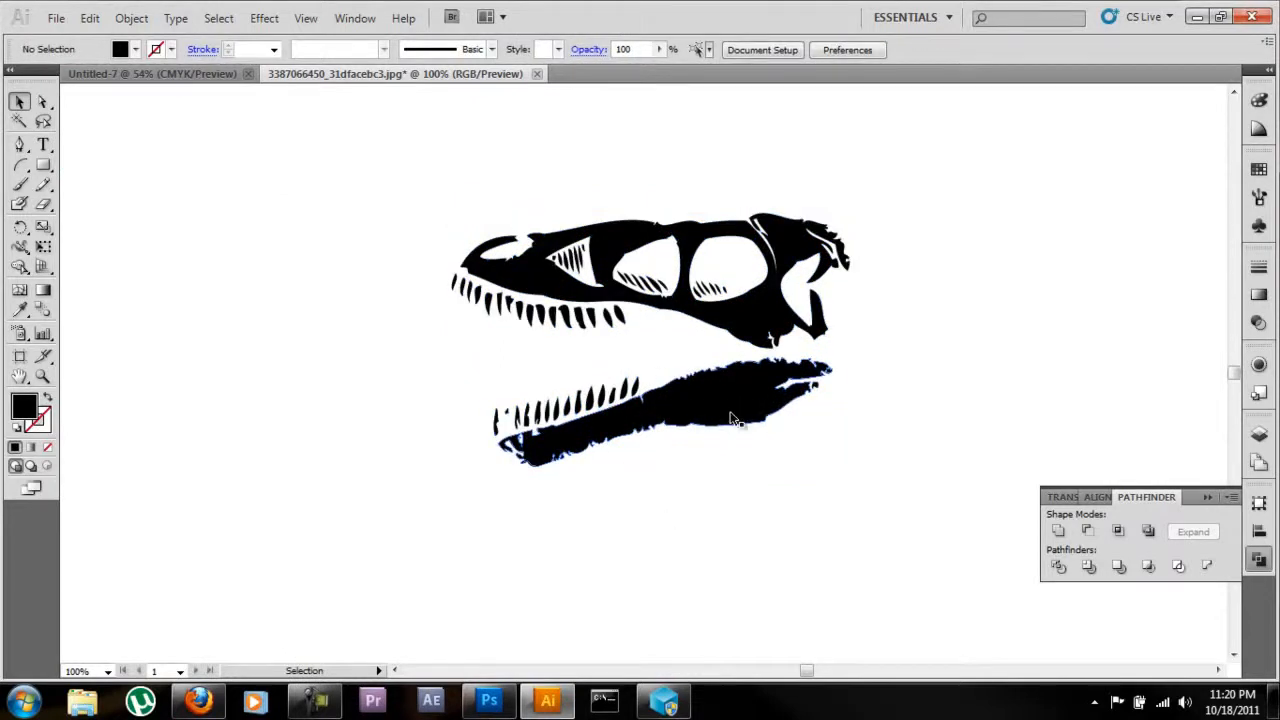
Step: Undo the fragment deletions, the skull moves and the subtraction of the three openings
key(ctrl+z)
key(ctrl+z)
key(ctrl+z)
key(ctrl+z)
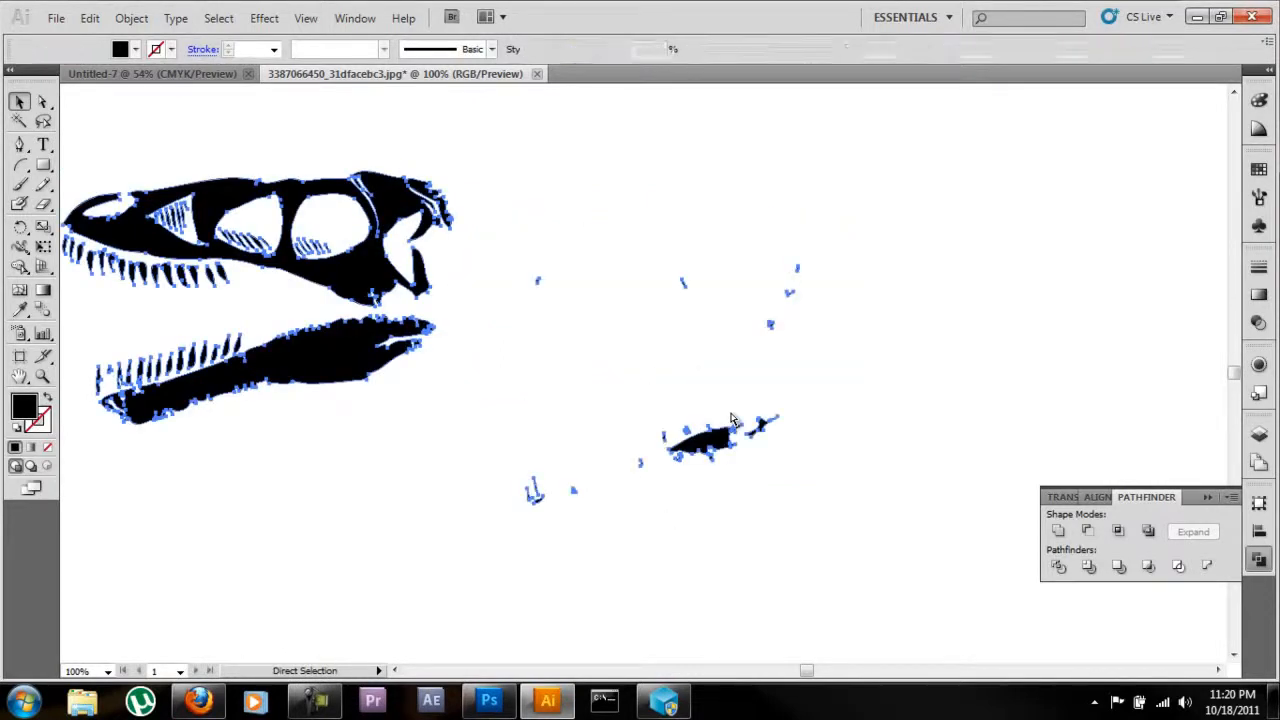
key(ctrl+z)
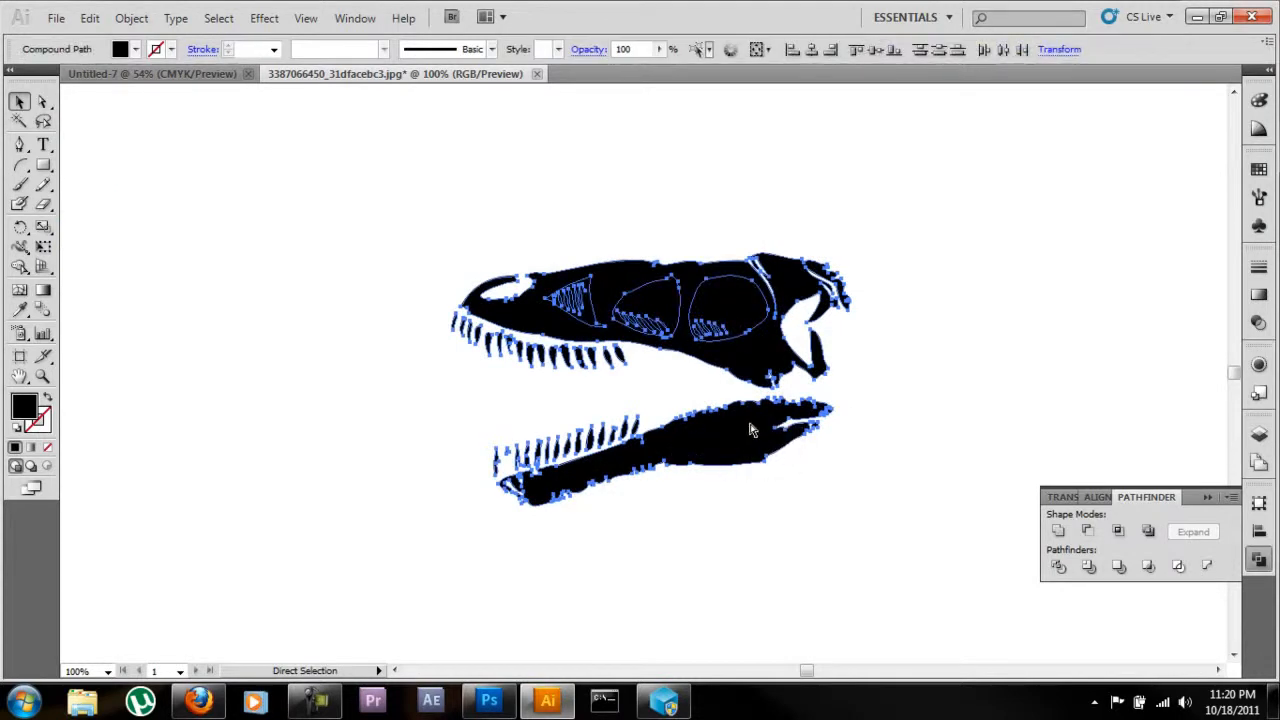
Step: Step through the edit history and restore the subtraction of the three eye openings
key(ctrl+z)
key(ctrl+z)
key(ctrl+shift+z)
key(ctrl+shift+z)
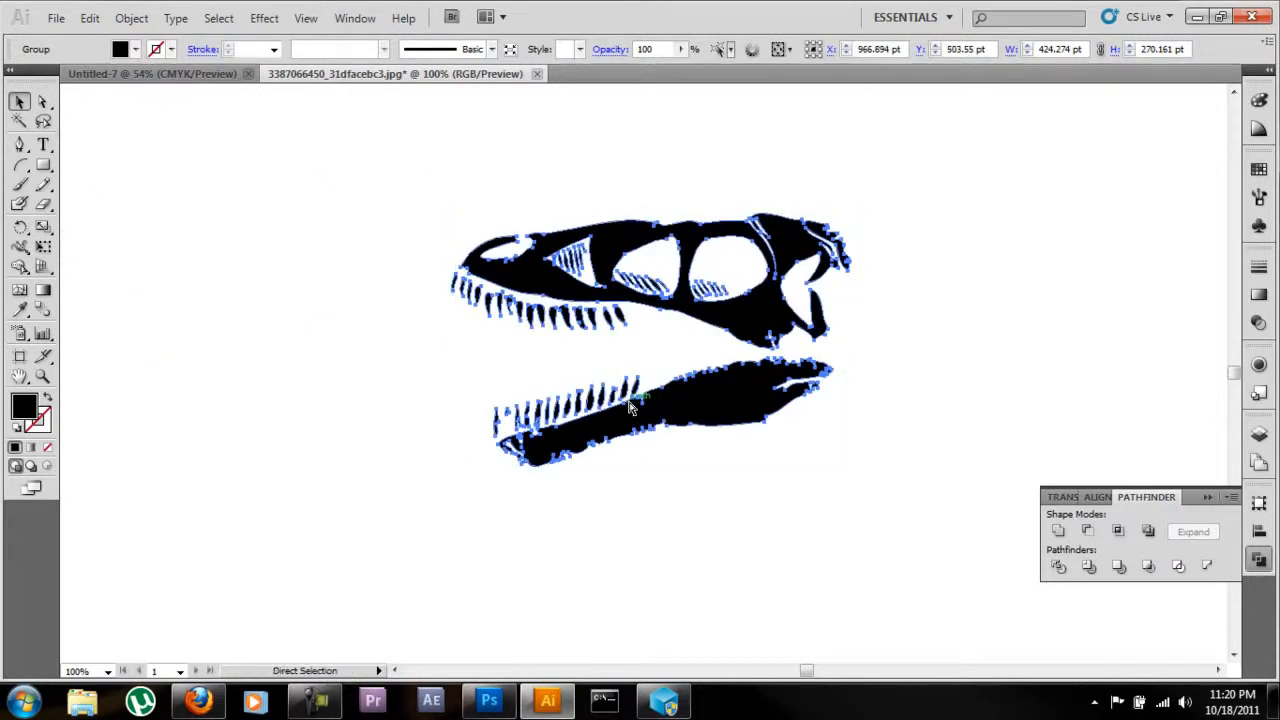
Step: Enlarge the skull group to about 1697 by 1081 pt and place it flush with the artboard's right edge
key(ctrl+0)
drag(708, 342, 1063, 170)
drag(921, 233, 252, 522)
scroll(379, 497, up, 4)
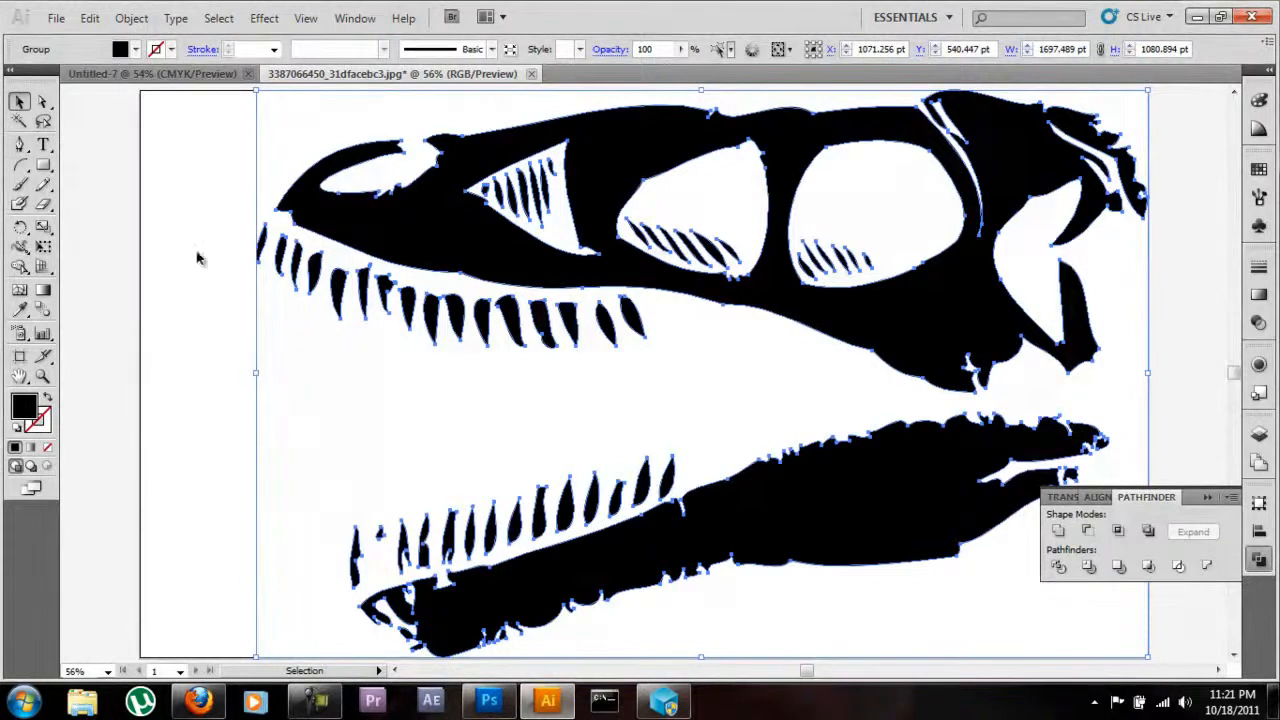
Step: Collapse the Pathfinder panel and fill the skull group with a white-to-black radial gradient
click(1208, 498)
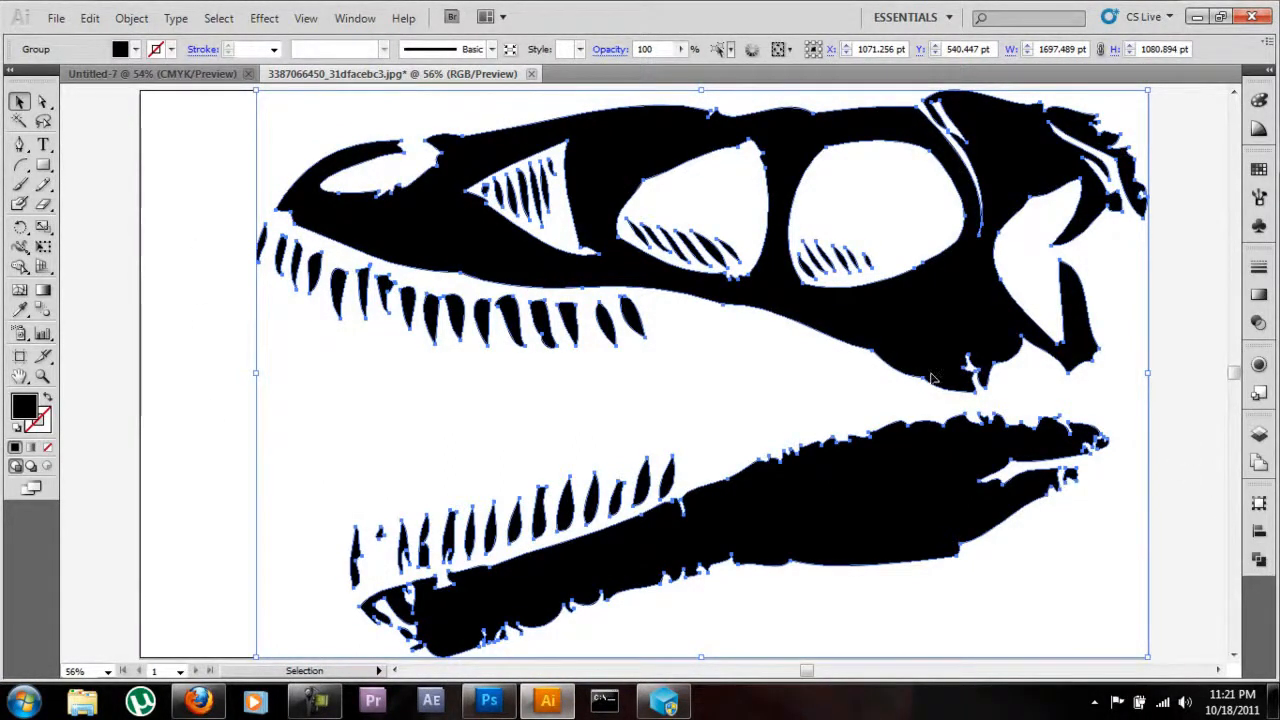
click(1259, 296)
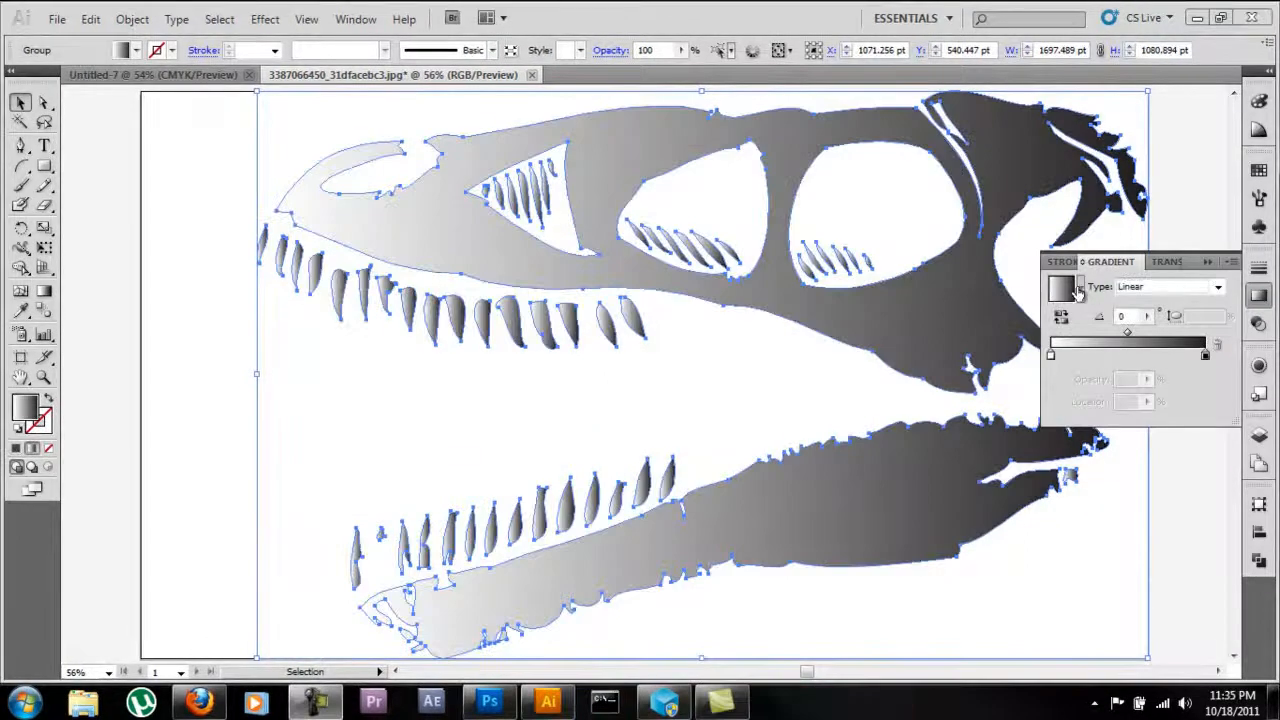
click(1129, 287)
click(1130, 301)
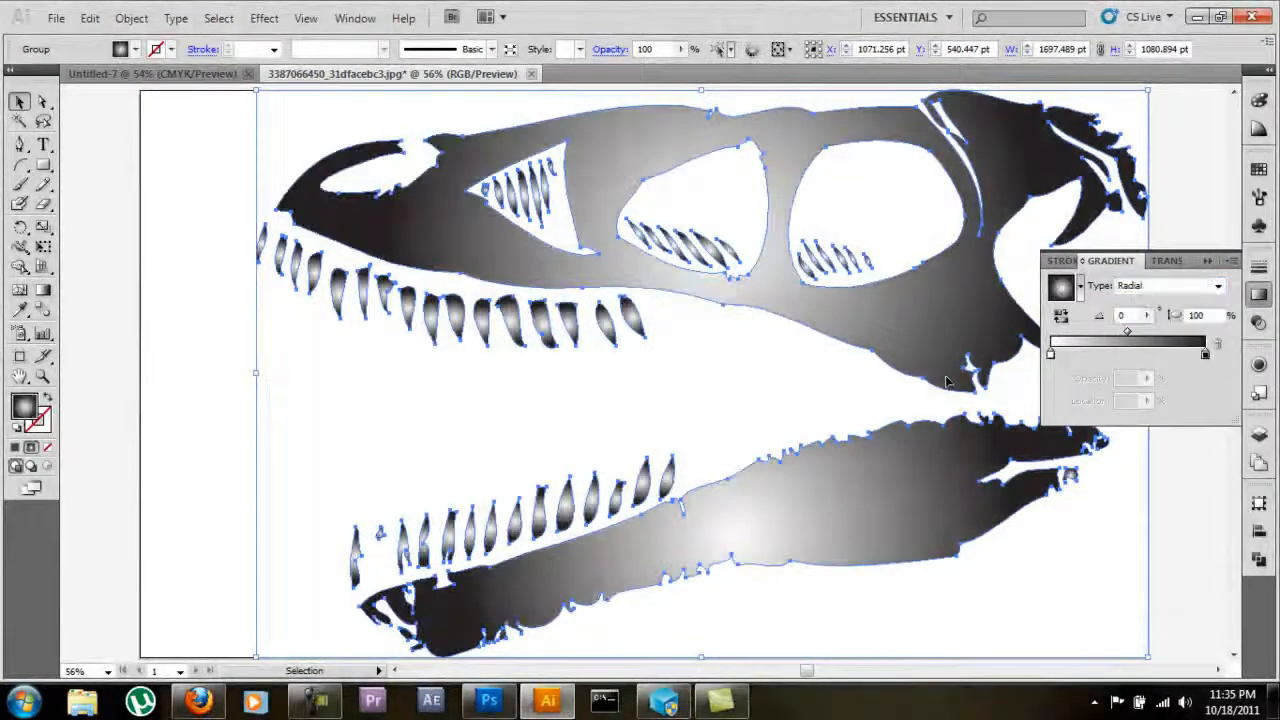
Step: Try several radial gradient placements across the skull, ending with the highlight at the rear of the lower jaw, fading toward the snout
click(46, 291)
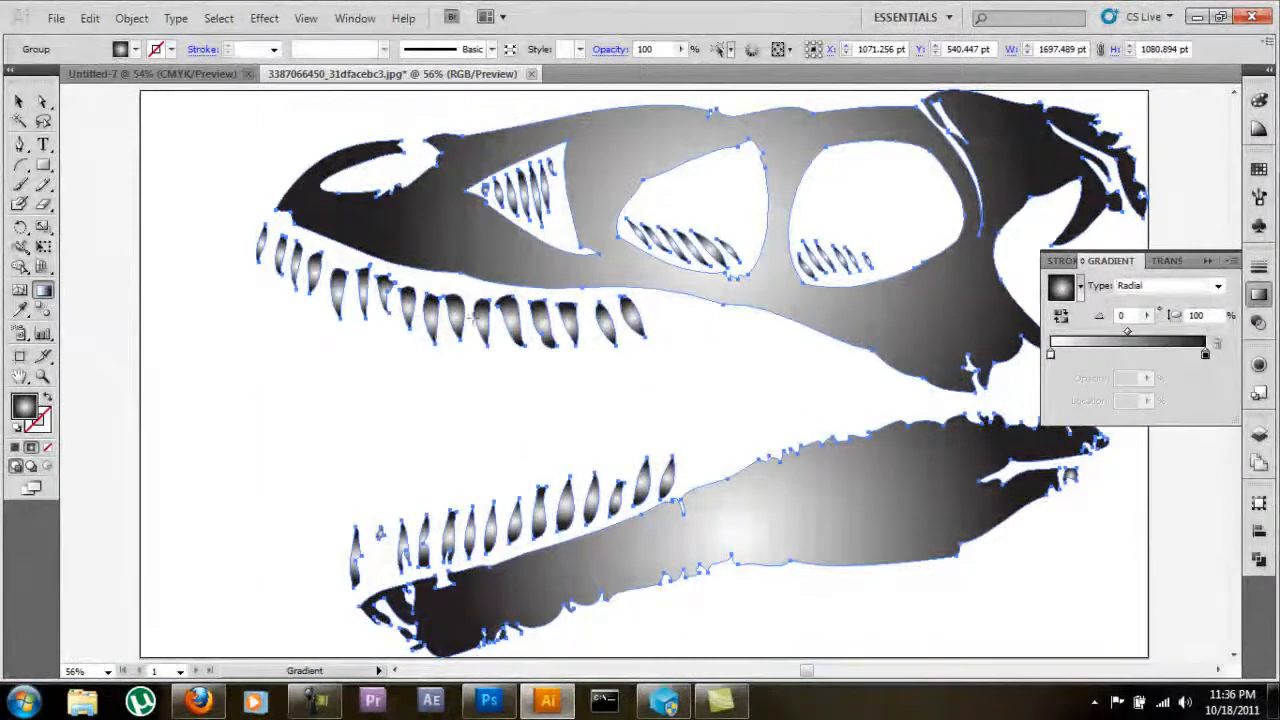
drag(808, 502, 906, 320)
drag(445, 238, 557, 277)
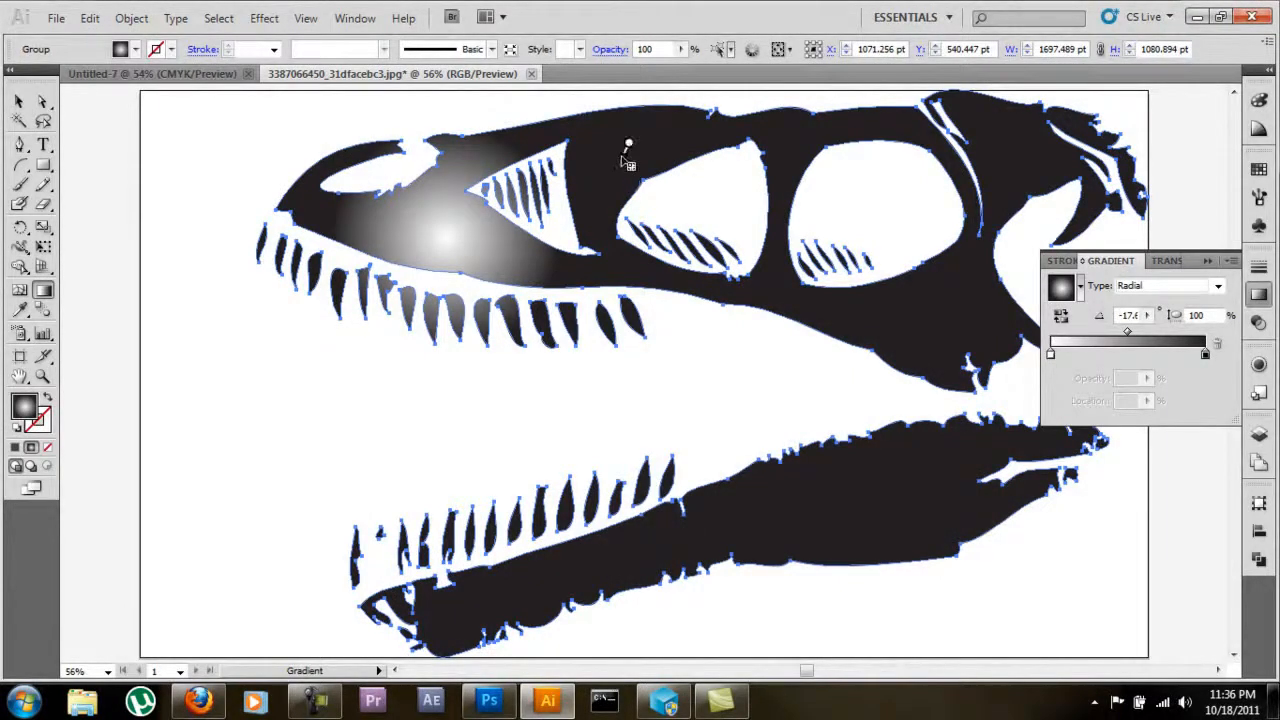
drag(628, 145, 624, 154)
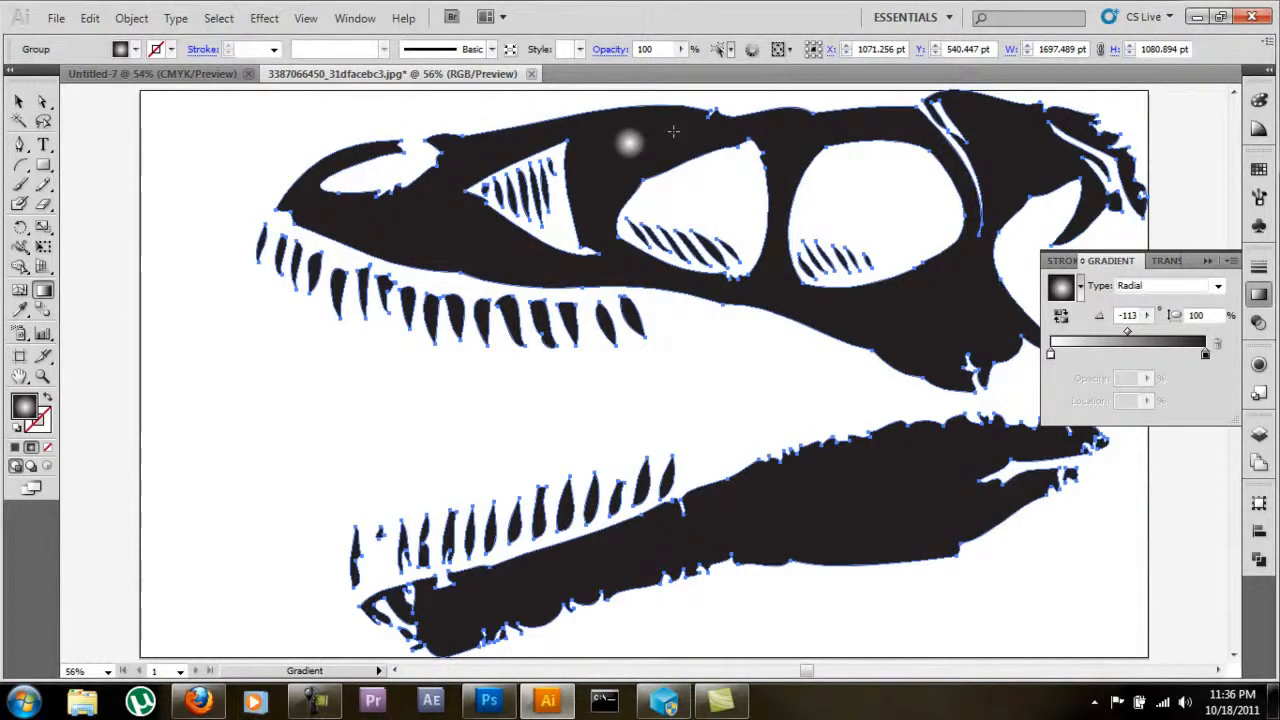
drag(661, 133, 590, 268)
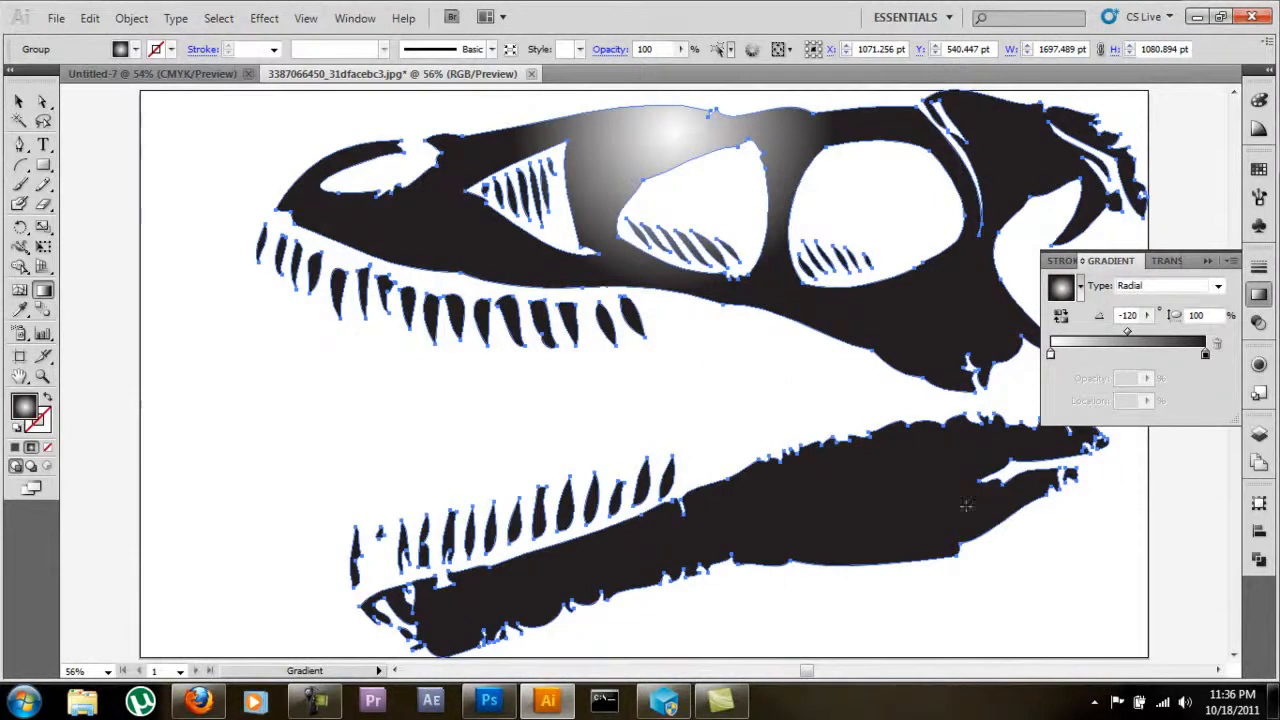
mouse_move(1082, 472)
mouse_down()
mouse_move(820, 288)
mouse_move(612, 243)
mouse_up()
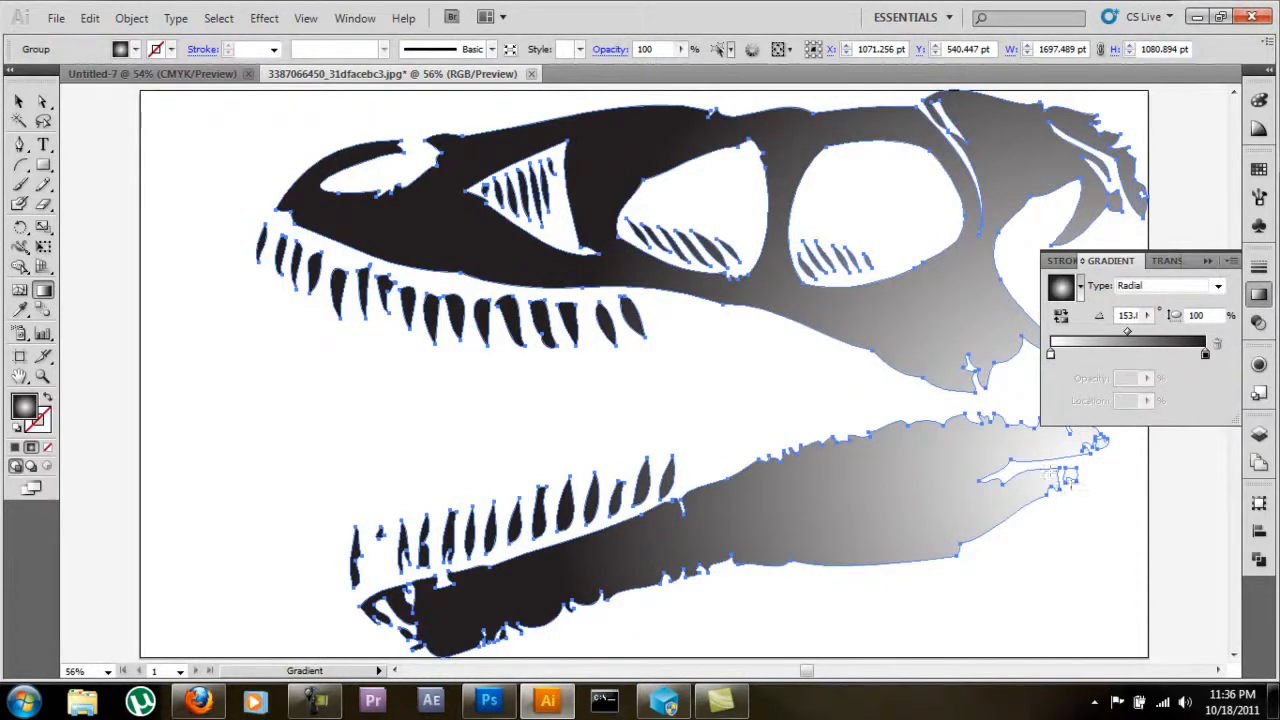
drag(1088, 469, 560, 212)
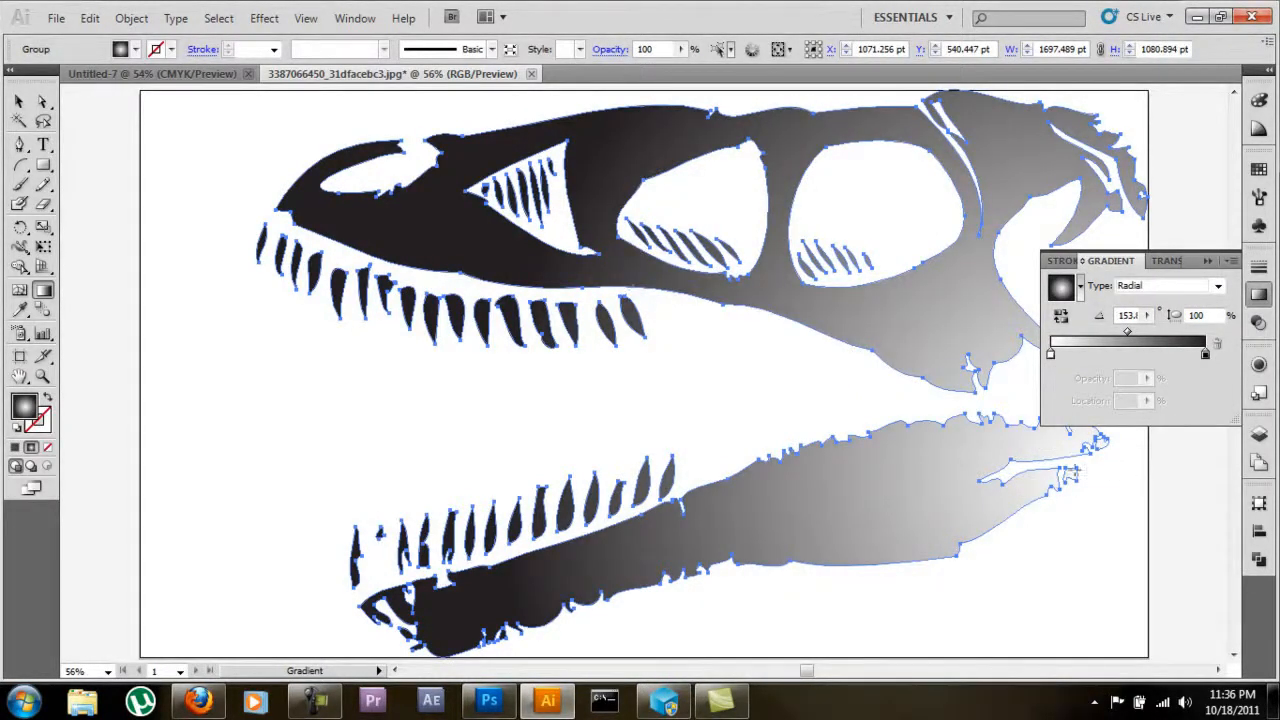
mouse_move(1088, 469)
mouse_down()
mouse_move(606, 249)
mouse_move(601, 260)
mouse_up()
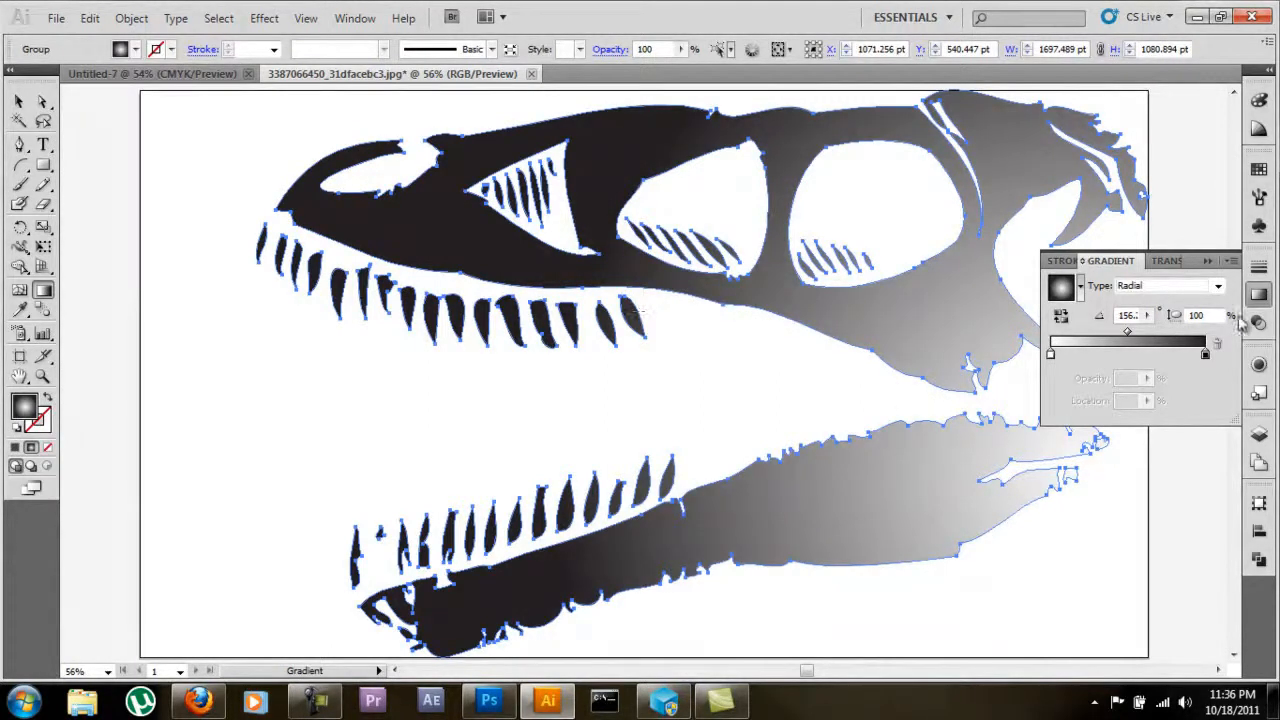
Step: Add two intermediate stops to the skull's gradient and open the Recolor Artwork color wheel for editing
click(1101, 356)
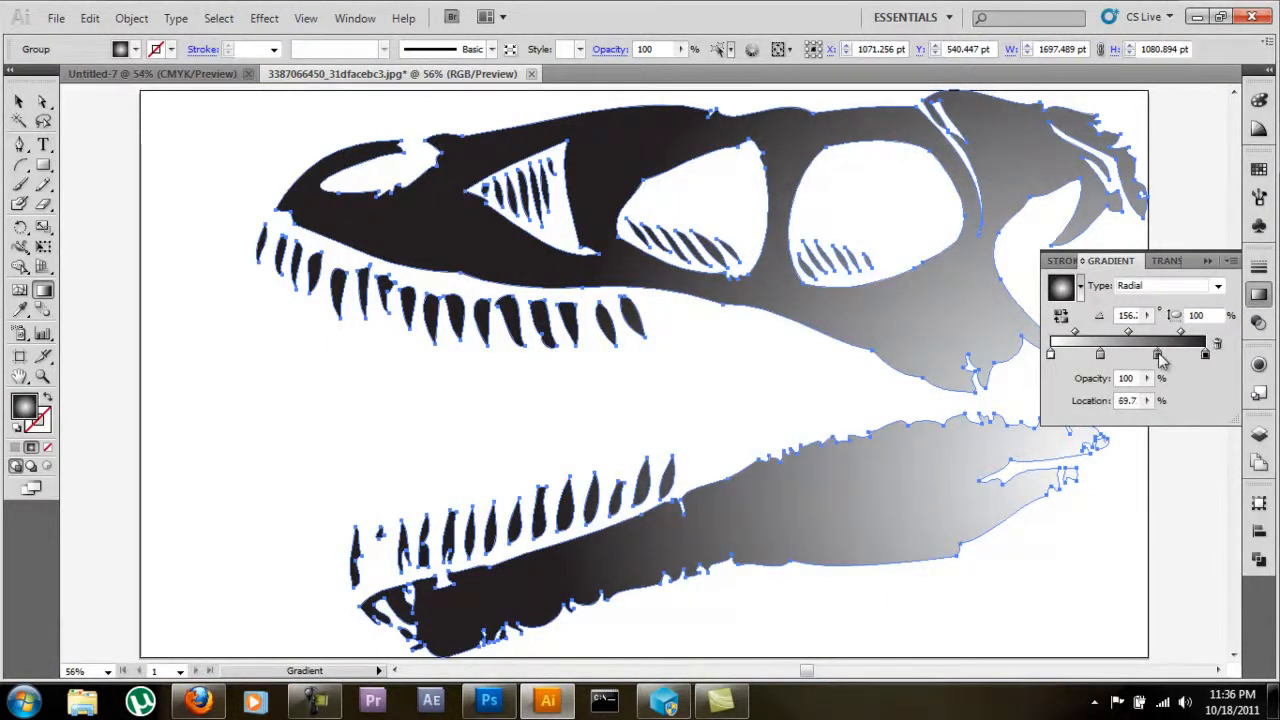
click(1261, 130)
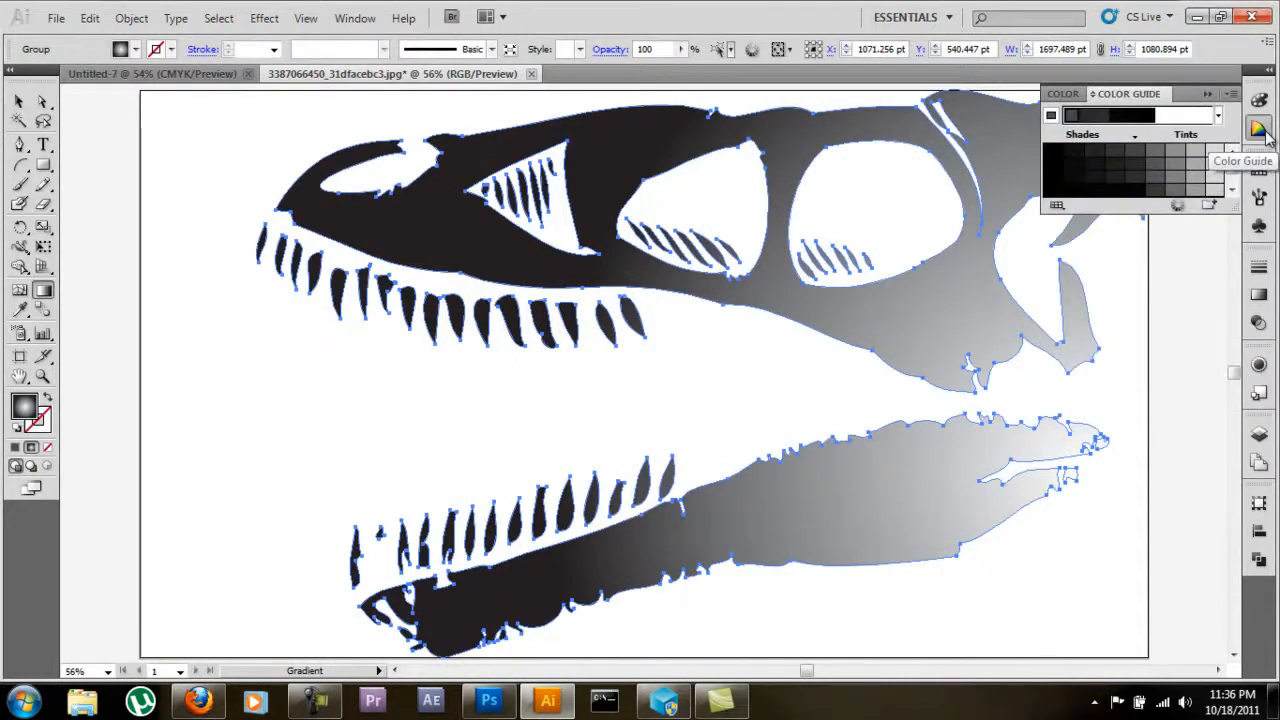
click(1181, 205)
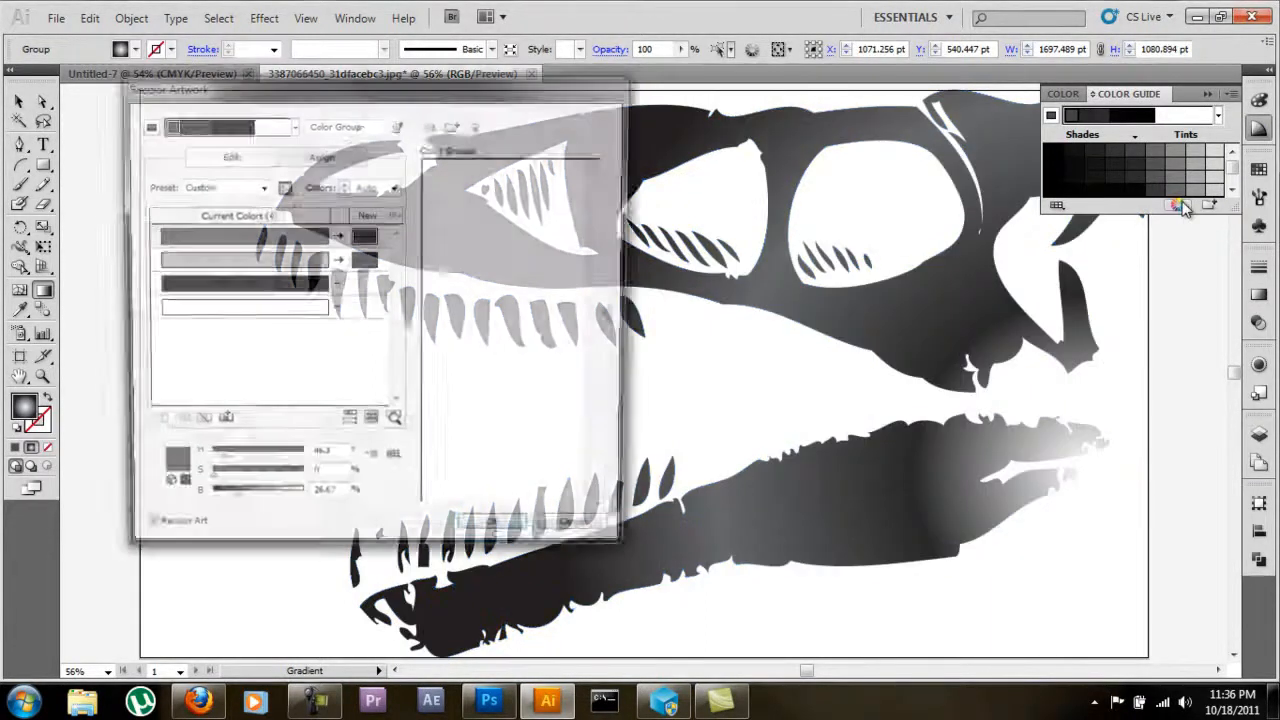
click(209, 160)
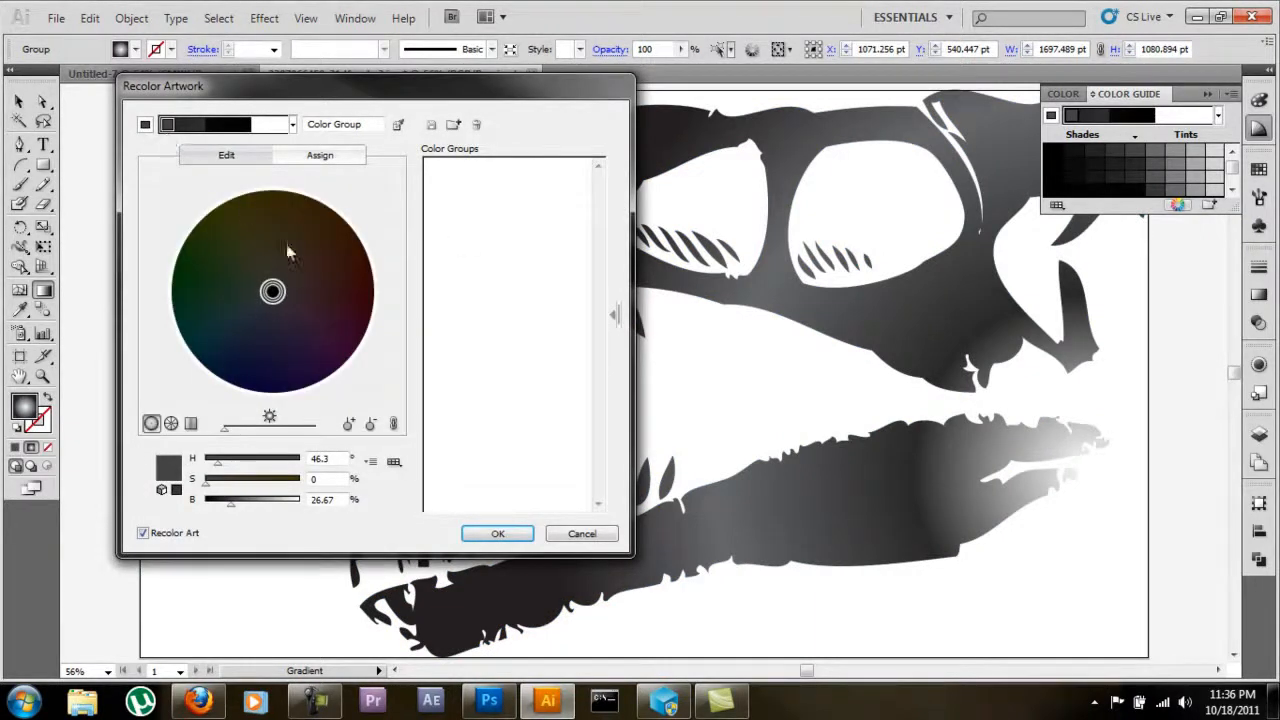
Step: Turn one black on the color wheel into a fully bright blue and shift the main gray to a fully saturated dark brown
mouse_move(272, 291)
mouse_down()
mouse_move(257, 403)
mouse_move(318, 317)
mouse_move(284, 365)
mouse_up()
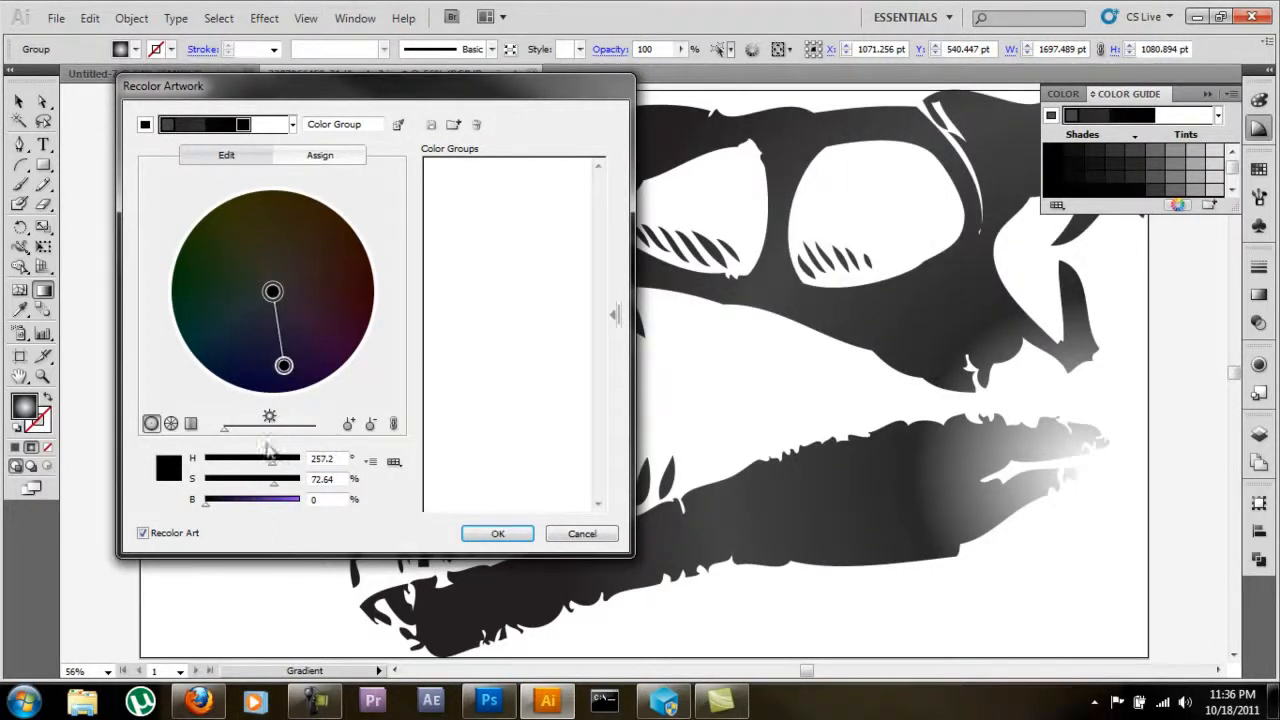
drag(208, 503, 307, 499)
drag(285, 365, 240, 388)
mouse_move(272, 291)
mouse_down()
mouse_move(251, 391)
mouse_move(300, 192)
mouse_up()
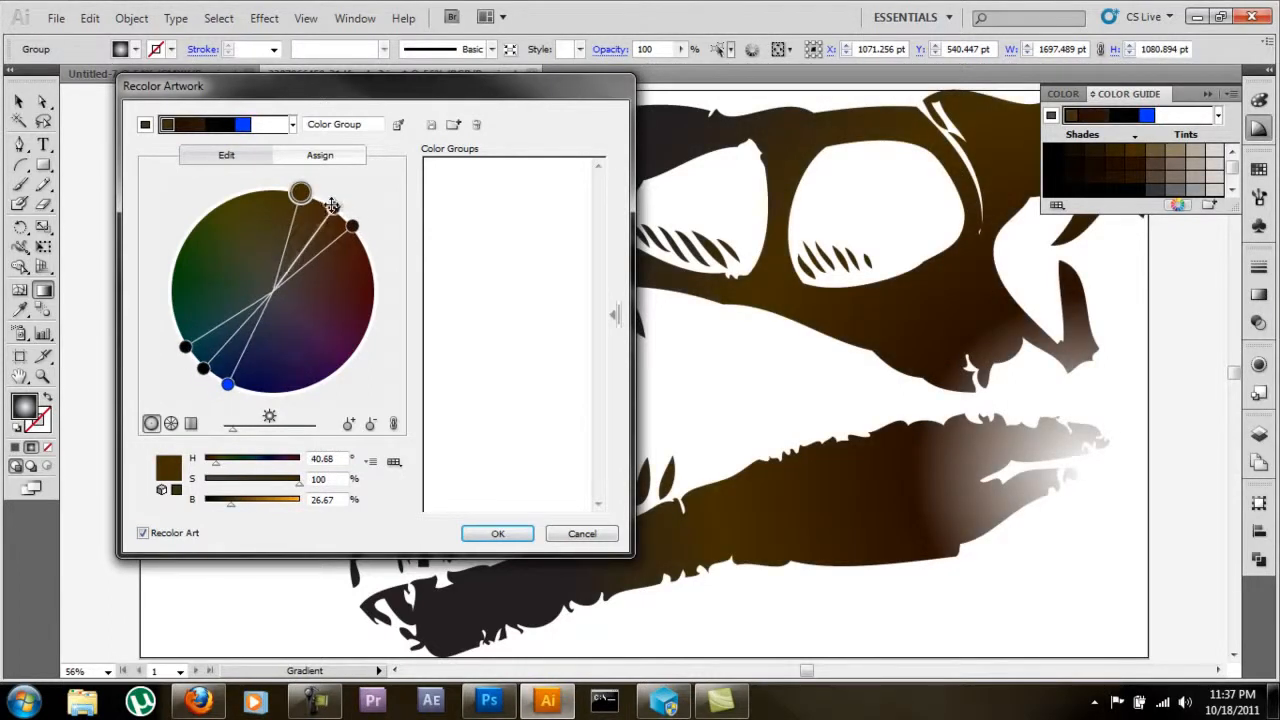
Step: Go through the individual color markers, nudge the blue one along the wheel's edge and unlink the harmony colors
click(333, 207)
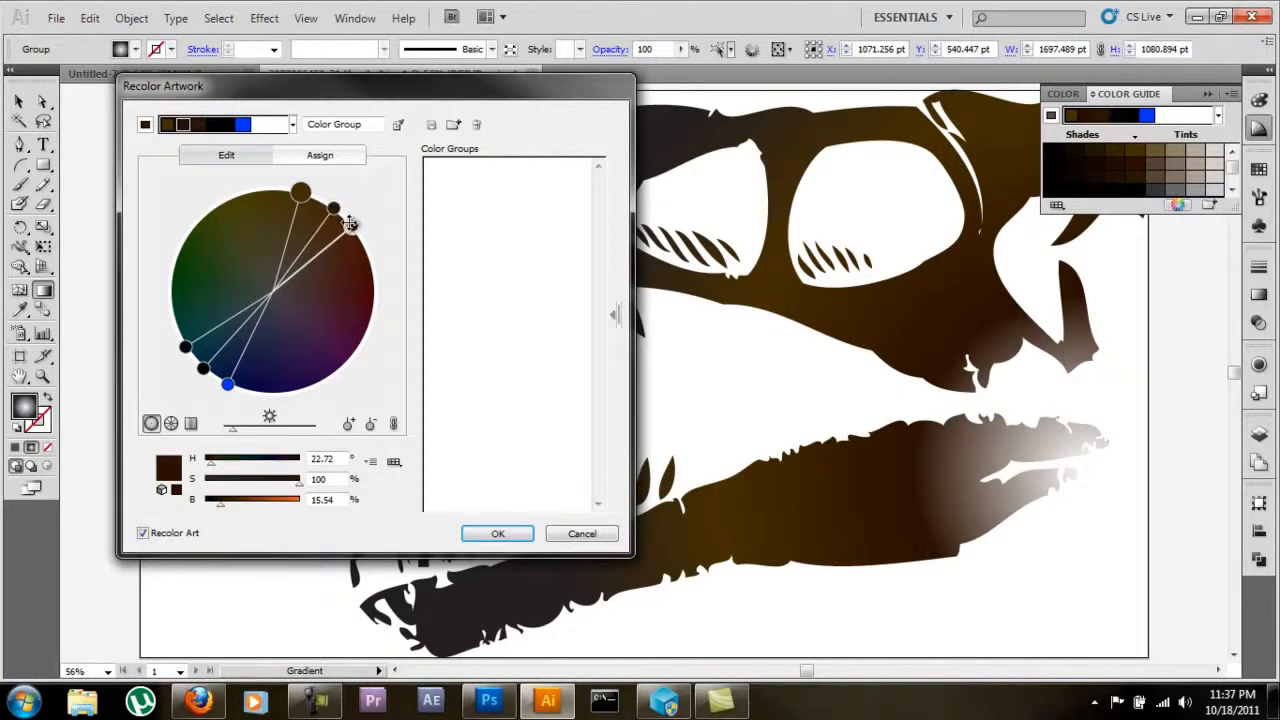
click(186, 347)
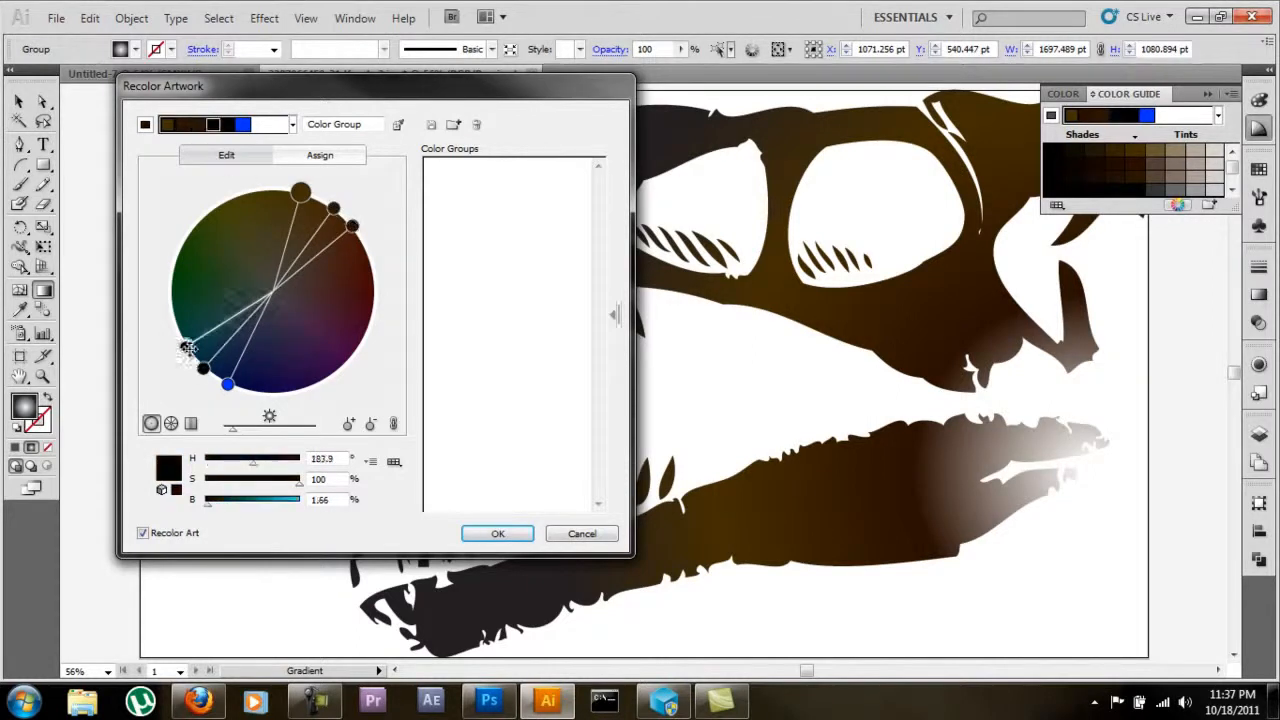
click(228, 384)
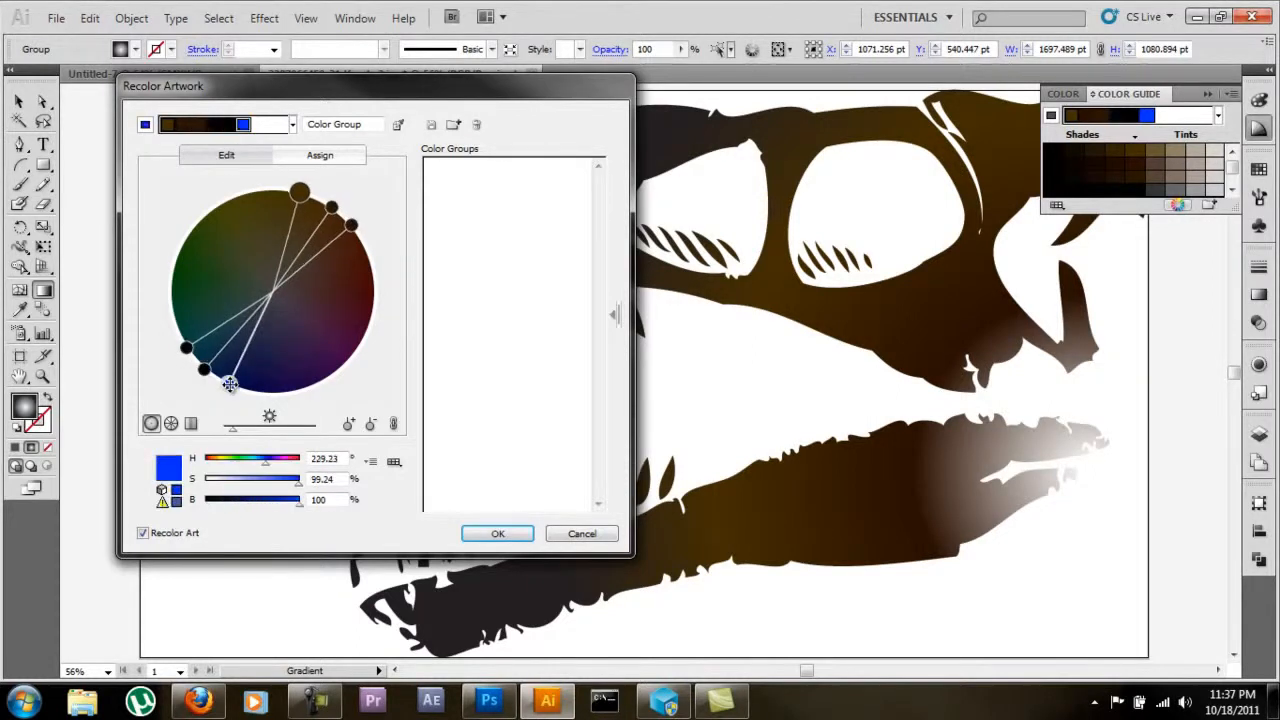
mouse_move(233, 385)
mouse_down()
mouse_move(263, 392)
mouse_move(297, 366)
mouse_move(322, 372)
mouse_move(238, 389)
mouse_move(277, 380)
mouse_move(323, 329)
mouse_move(244, 389)
mouse_up()
click(390, 424)
Step: Move the recolor dialog aside and set the main brown to a hue of about 26° with 37% brightness
click(289, 190)
mouse_move(289, 190)
mouse_down()
mouse_move(317, 310)
mouse_move(303, 342)
mouse_up()
mouse_move(398, 96)
mouse_down()
mouse_move(352, 108)
mouse_move(262, 96)
mouse_up()
mouse_move(164, 341)
mouse_down()
mouse_move(148, 393)
mouse_move(163, 351)
mouse_move(157, 200)
mouse_move(227, 214)
mouse_move(164, 193)
mouse_move(207, 218)
mouse_up()
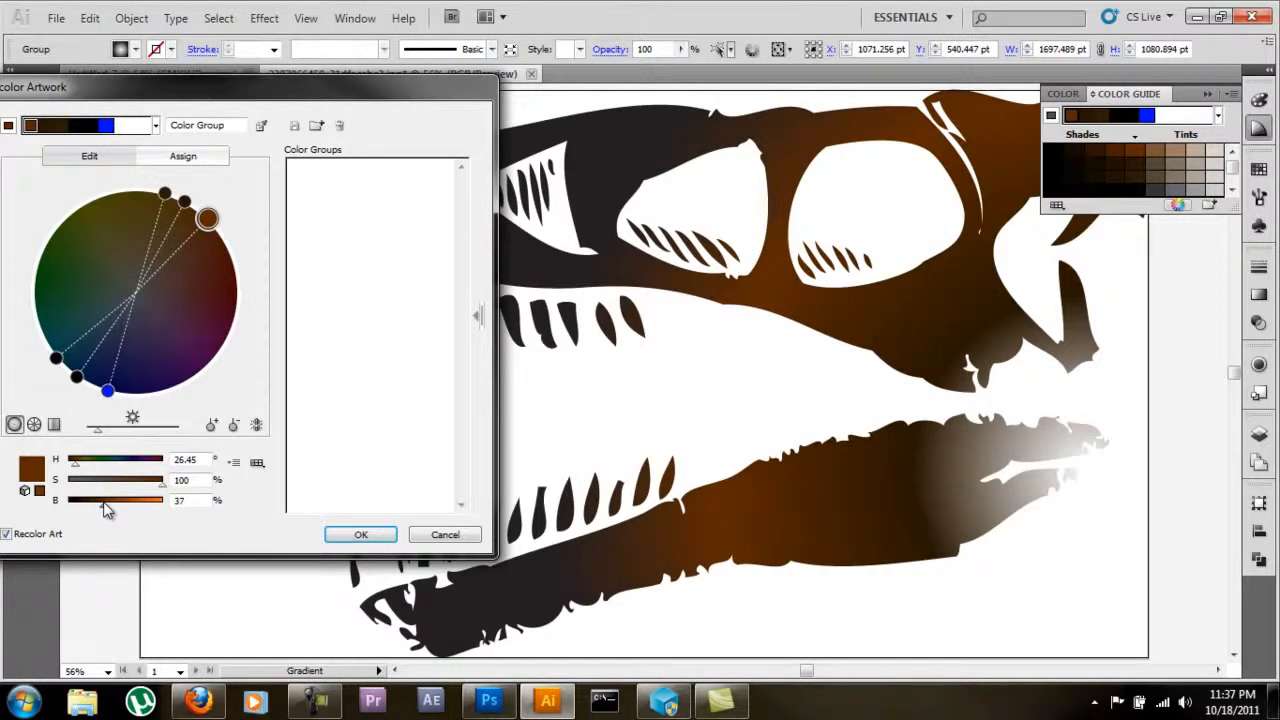
Step: Brighten the second brown to about 48% and the third to an orange of 68% brightness, and apply the recoloring
click(184, 202)
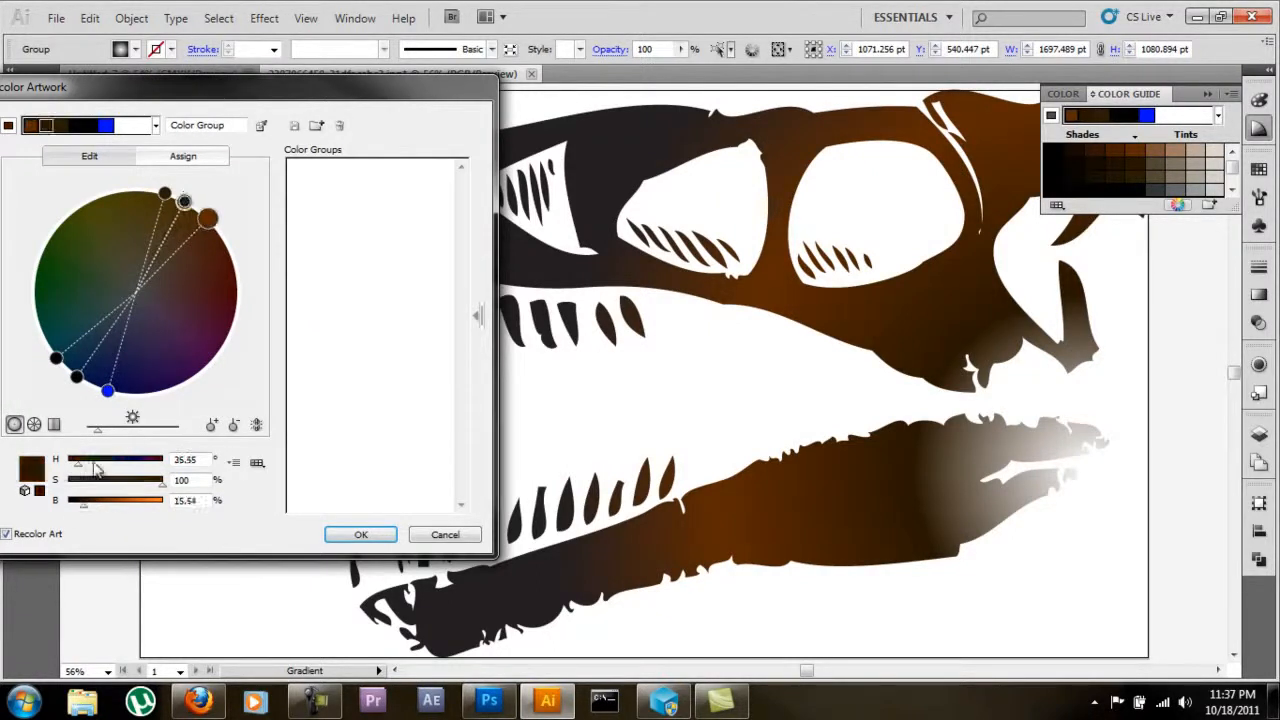
drag(84, 511, 117, 512)
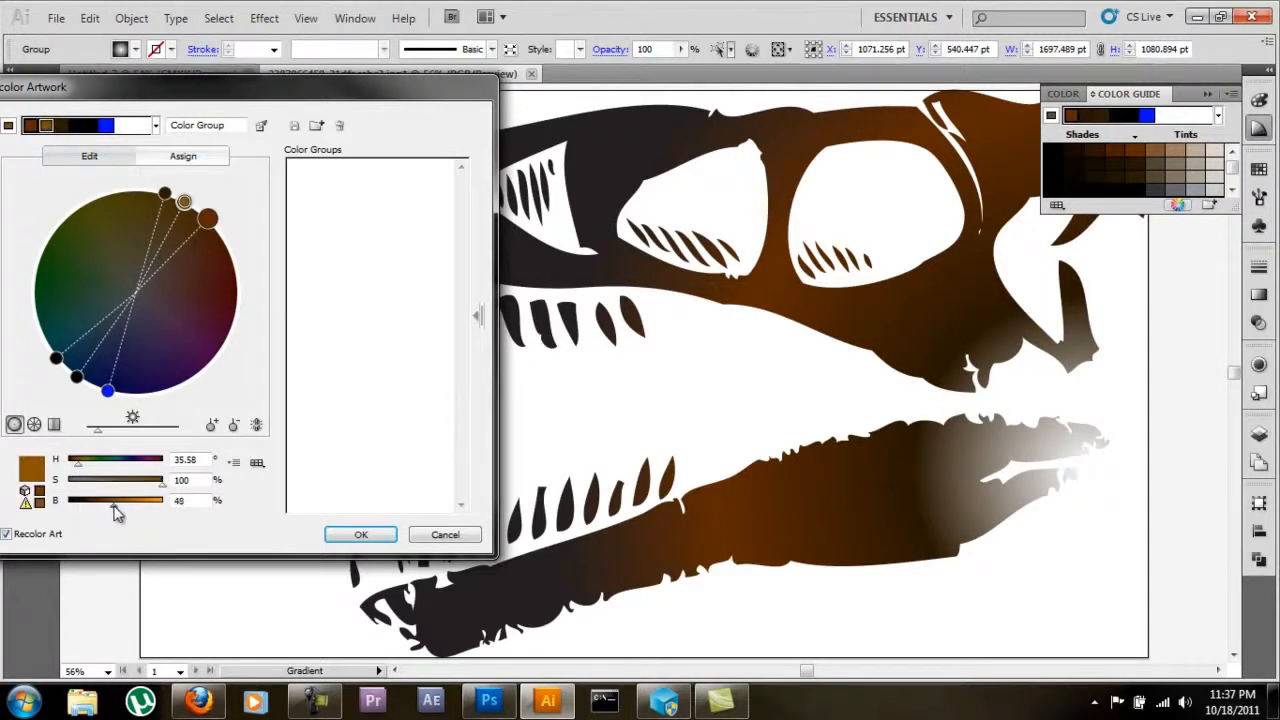
click(166, 193)
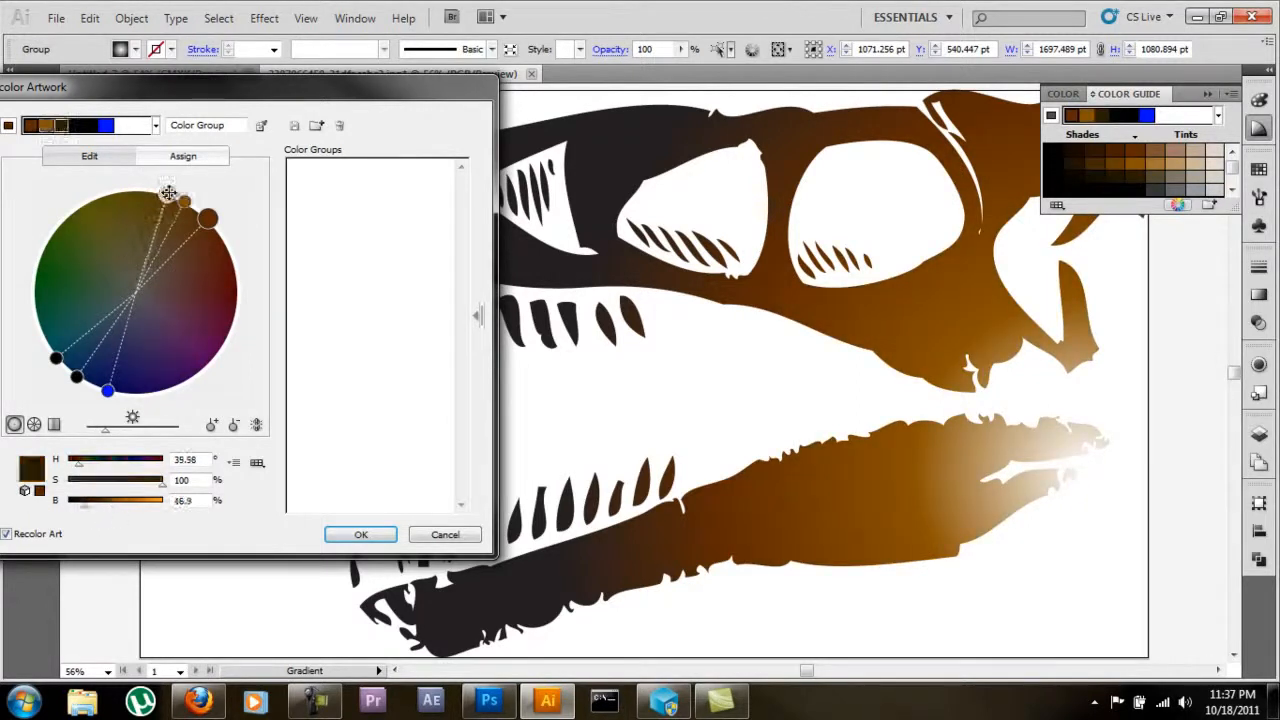
drag(82, 510, 133, 514)
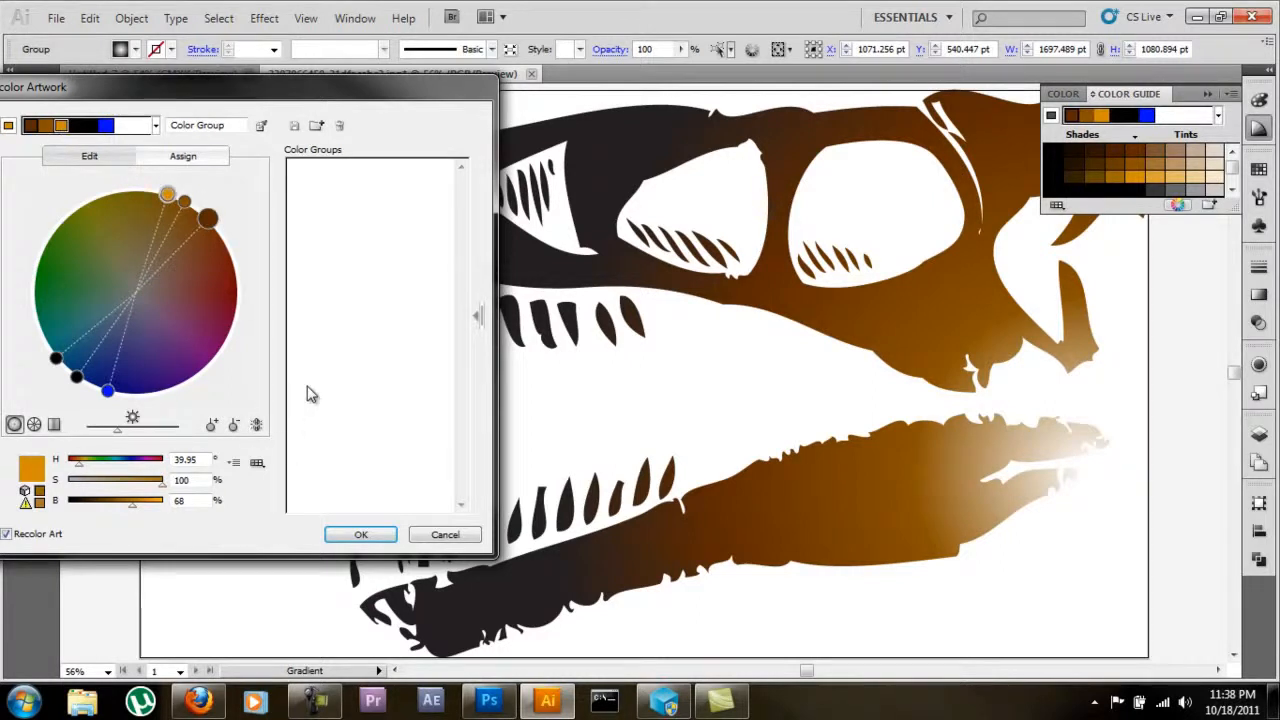
click(359, 536)
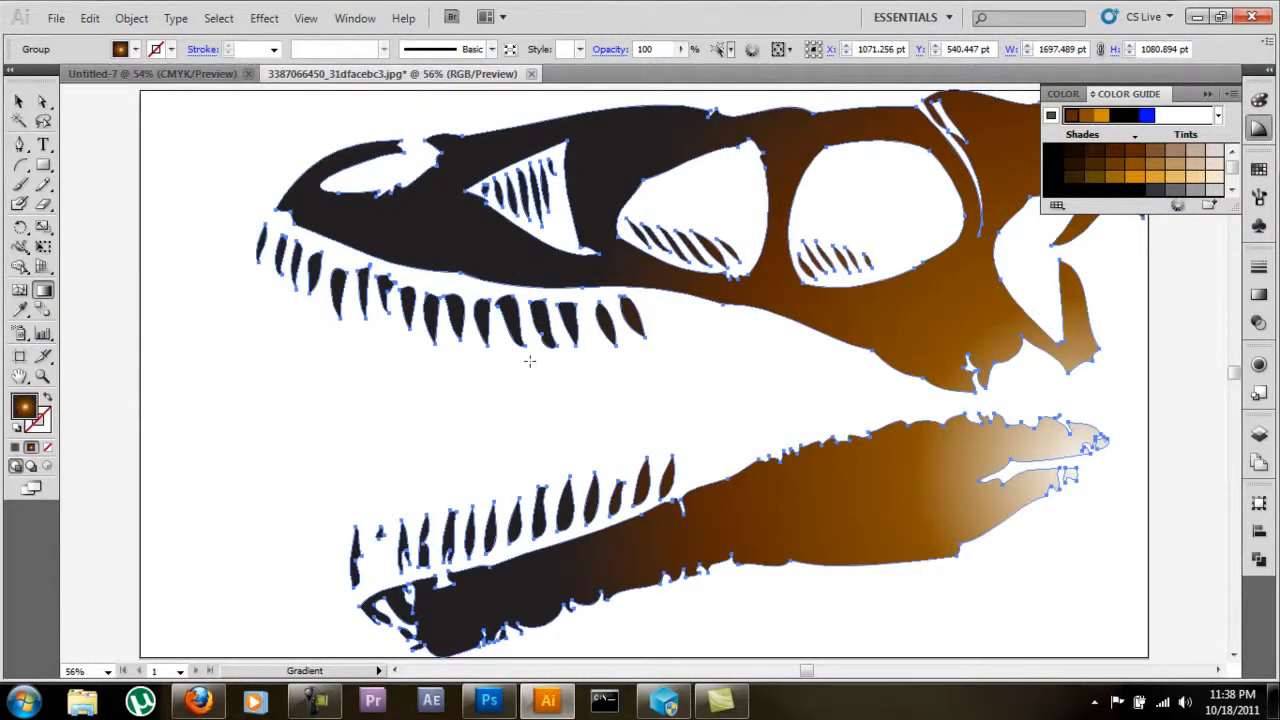
Step: Set the first and middle gradient midpoints to about 26.4% and move the dark brown stop closer to the black end
click(19, 101)
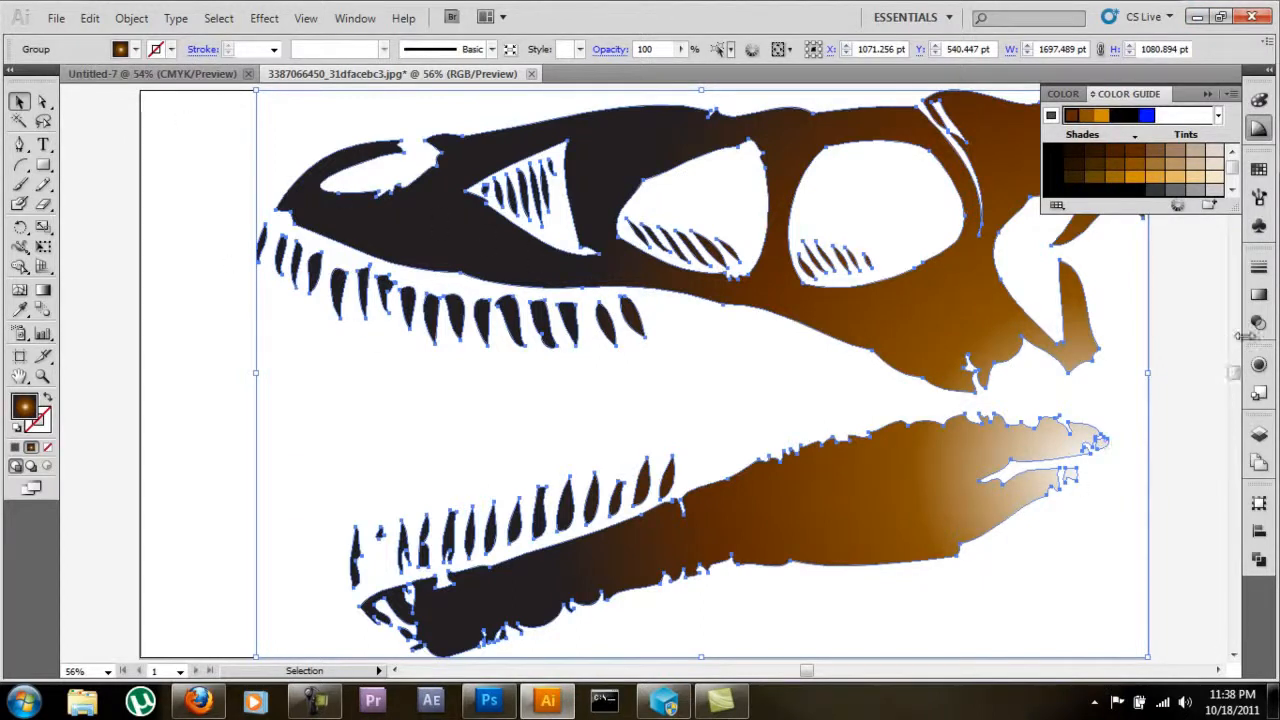
click(1259, 294)
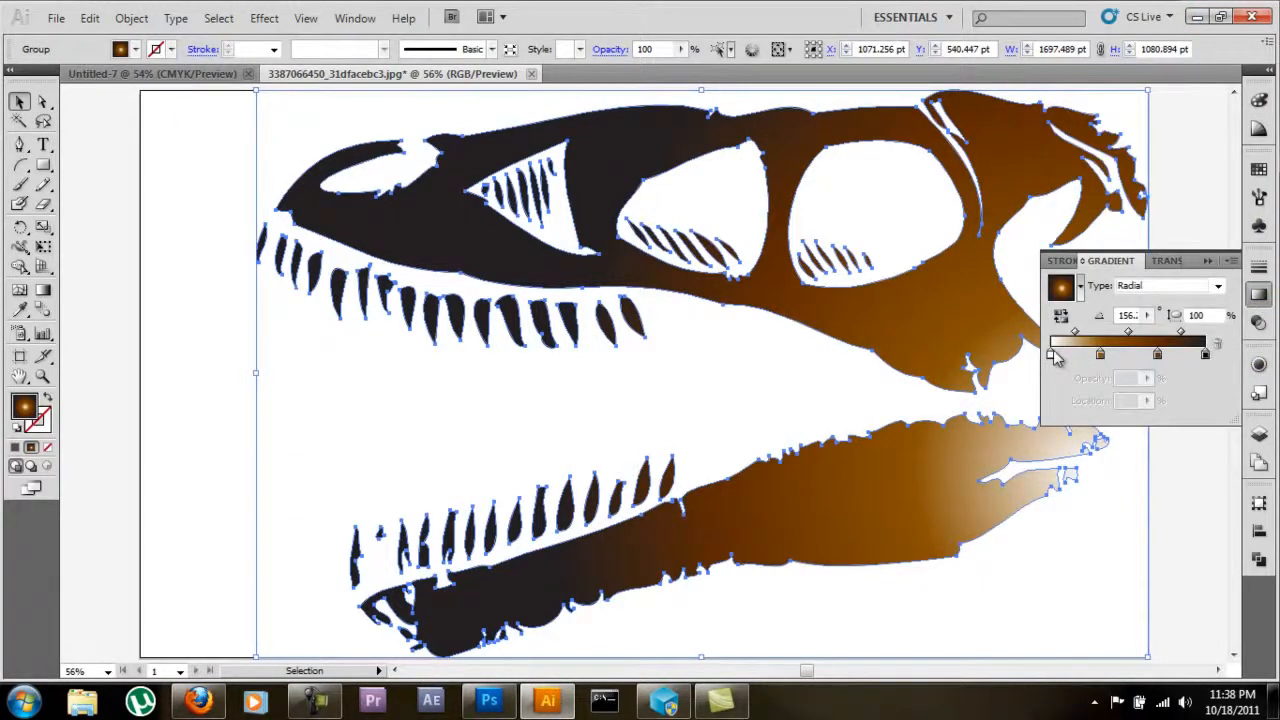
drag(1075, 336, 1065, 342)
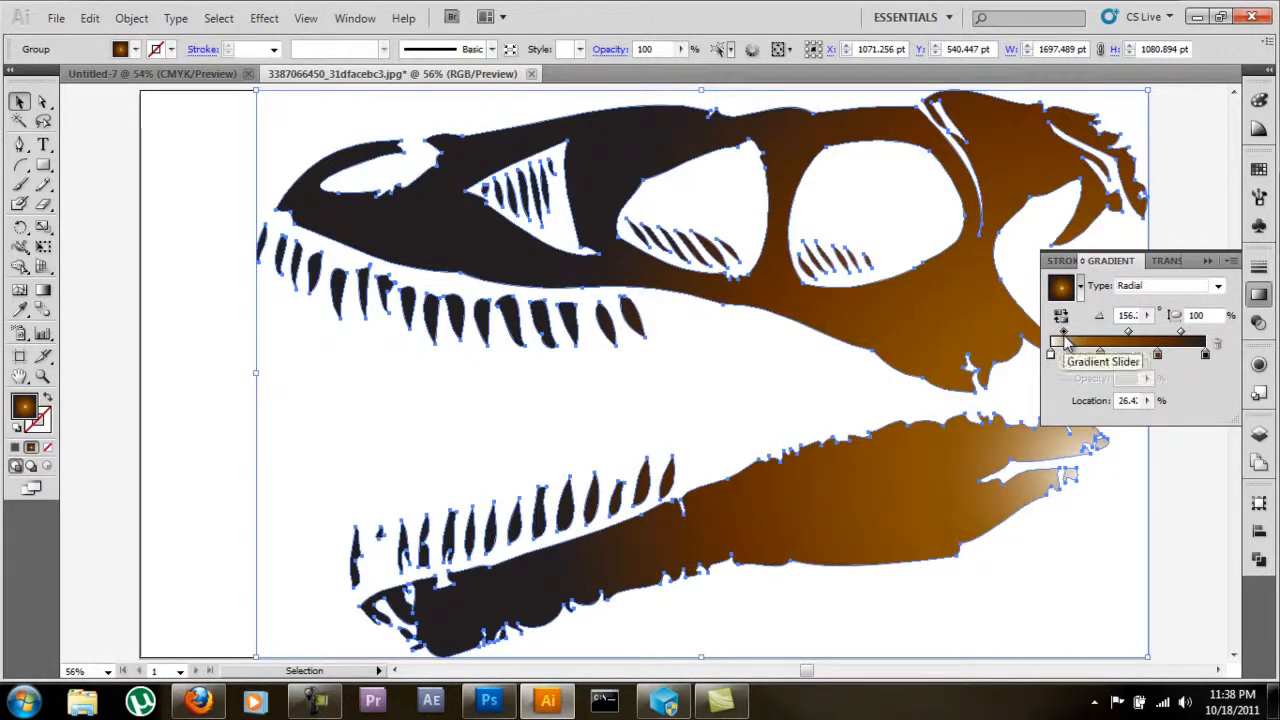
drag(1183, 336, 1129, 334)
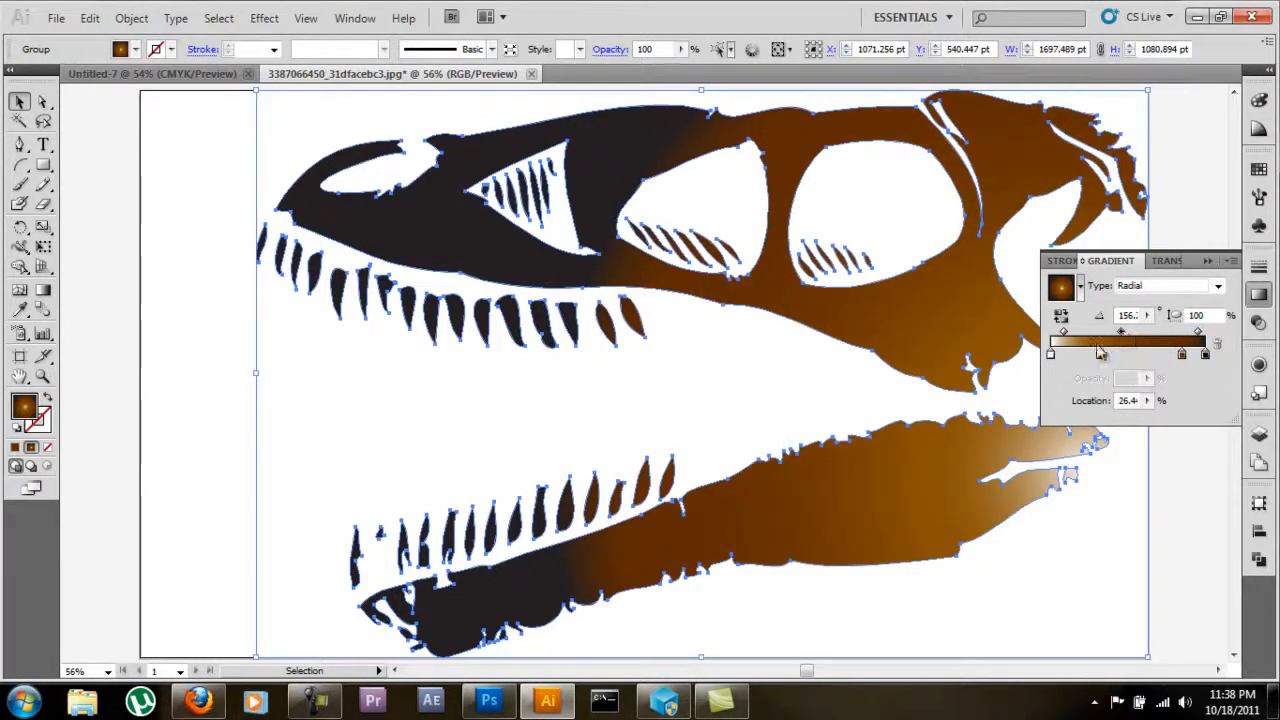
click(1101, 356)
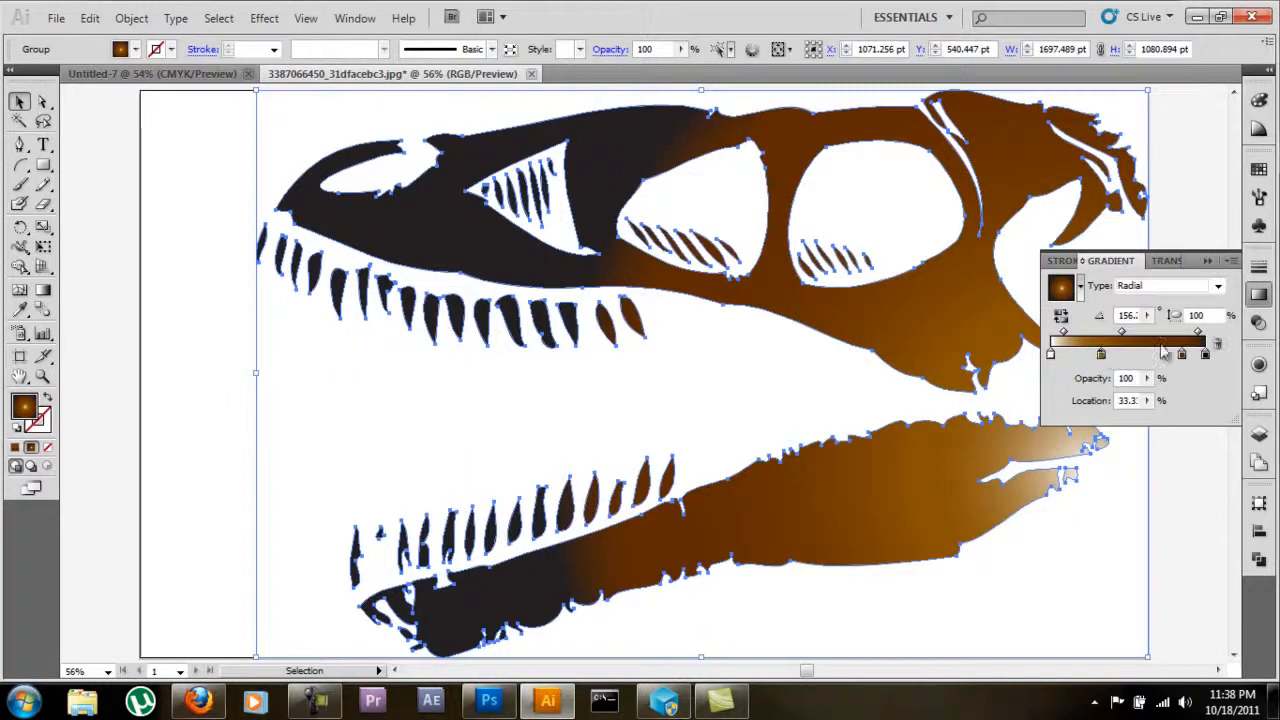
Step: Recolor the skull's gradient, brightening the main brown to 45% and the second brown to 59%
click(1259, 129)
click(1175, 206)
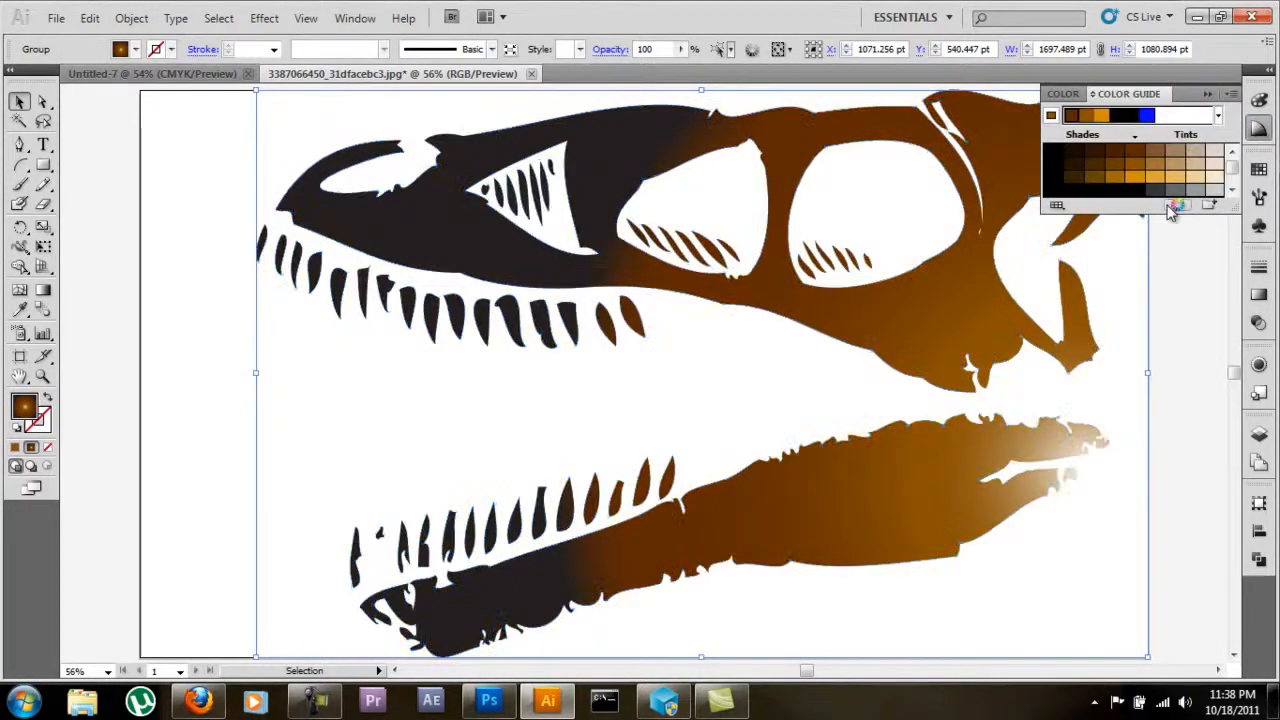
click(140, 160)
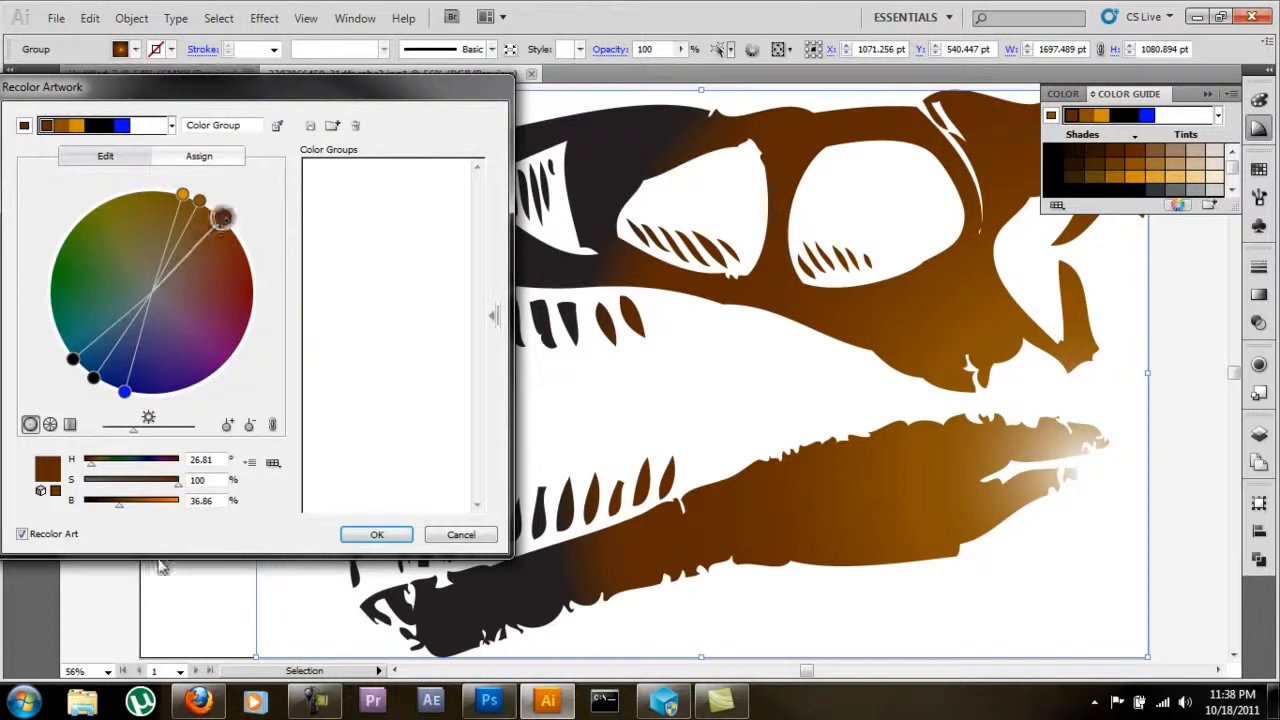
drag(122, 512, 130, 514)
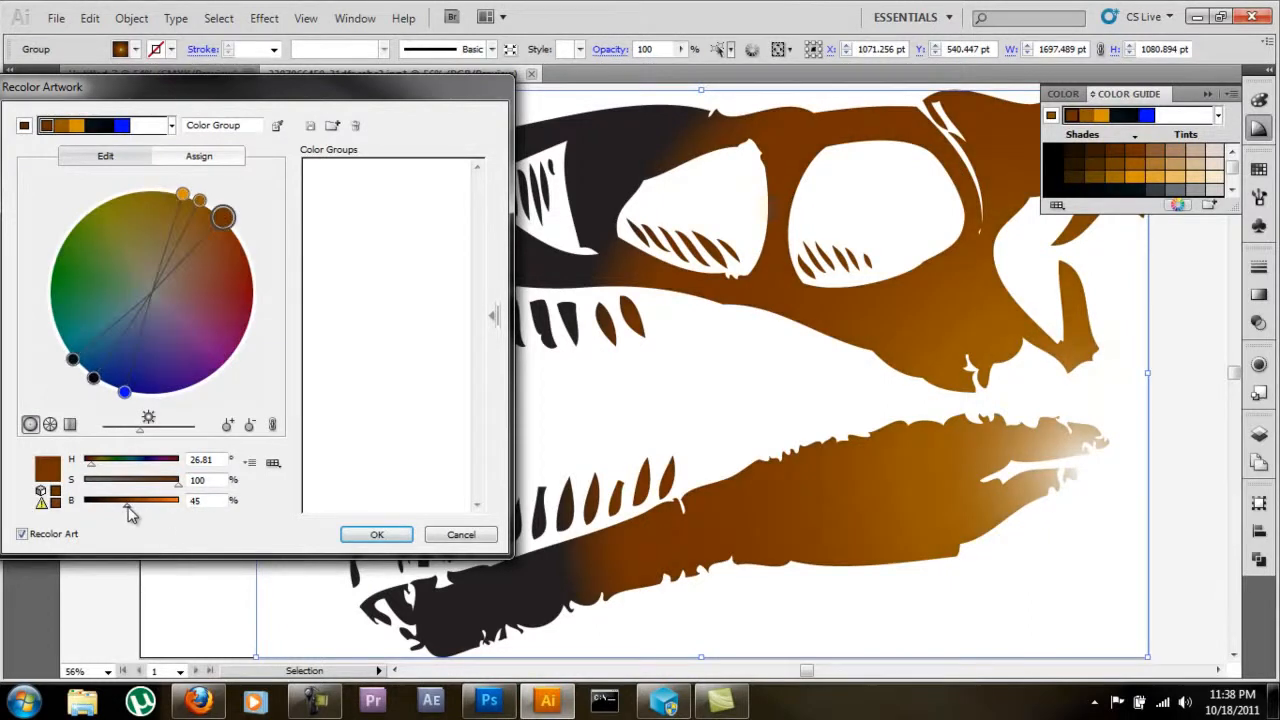
drag(201, 201, 203, 203)
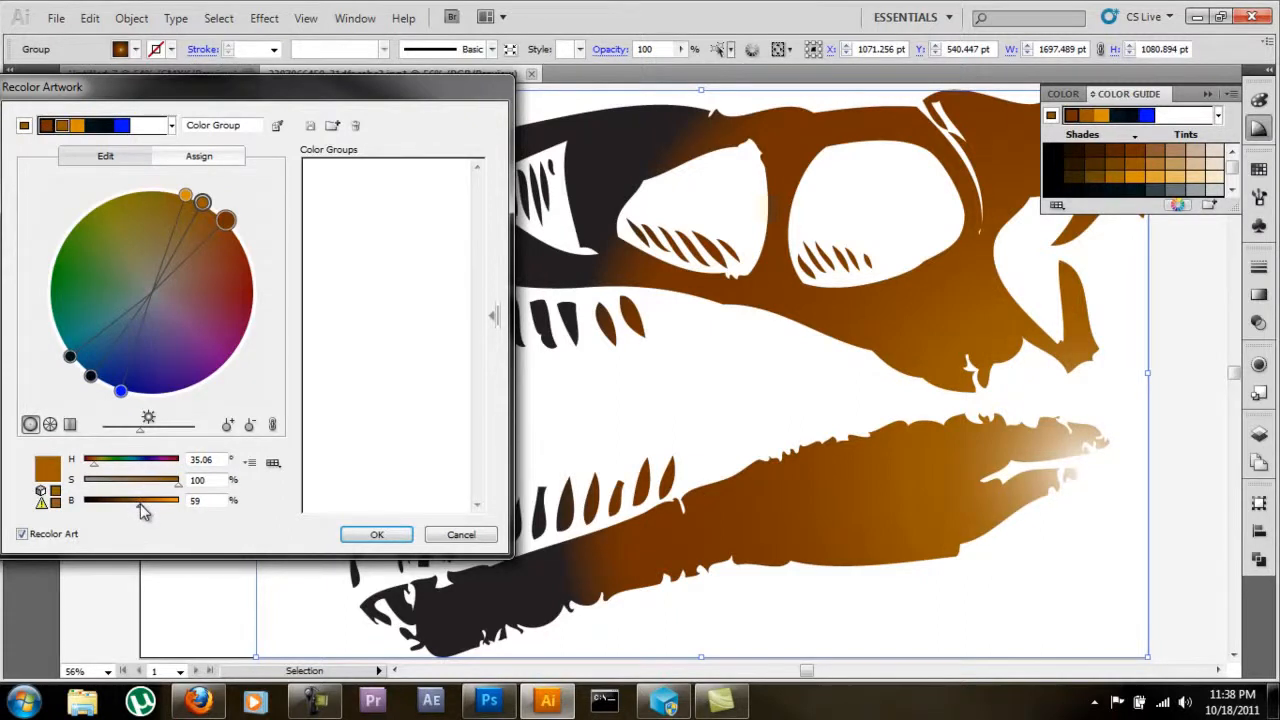
click(398, 533)
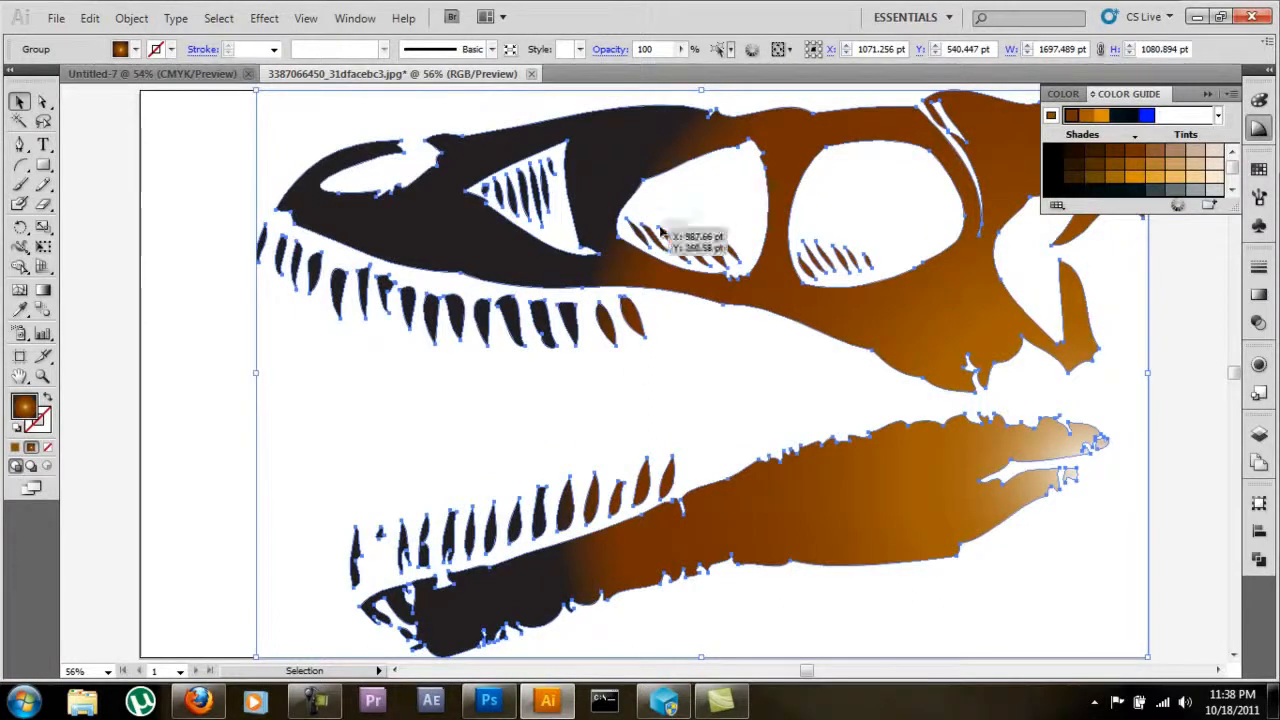
Step: Redraw the radial gradient from the rear lower jaw to the snout, with the dark brown stop at 69.7% and last midpoint at about 39.2%
click(1259, 296)
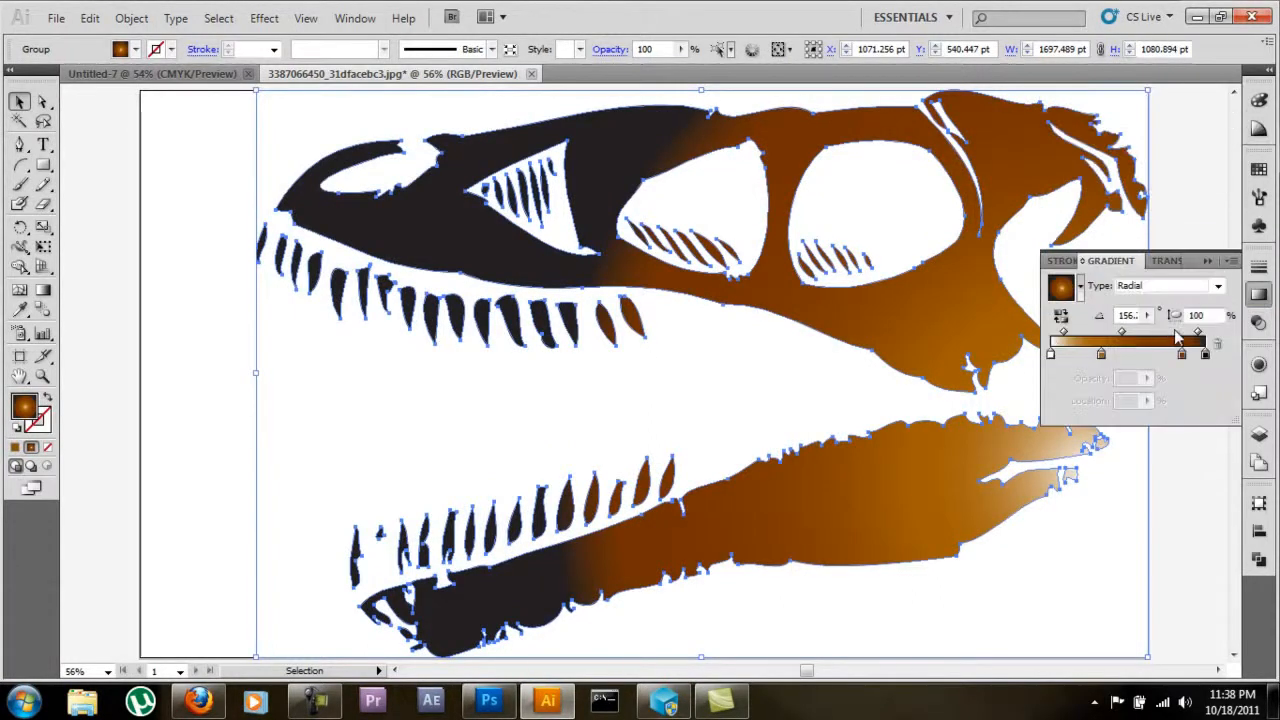
drag(1183, 356, 1176, 356)
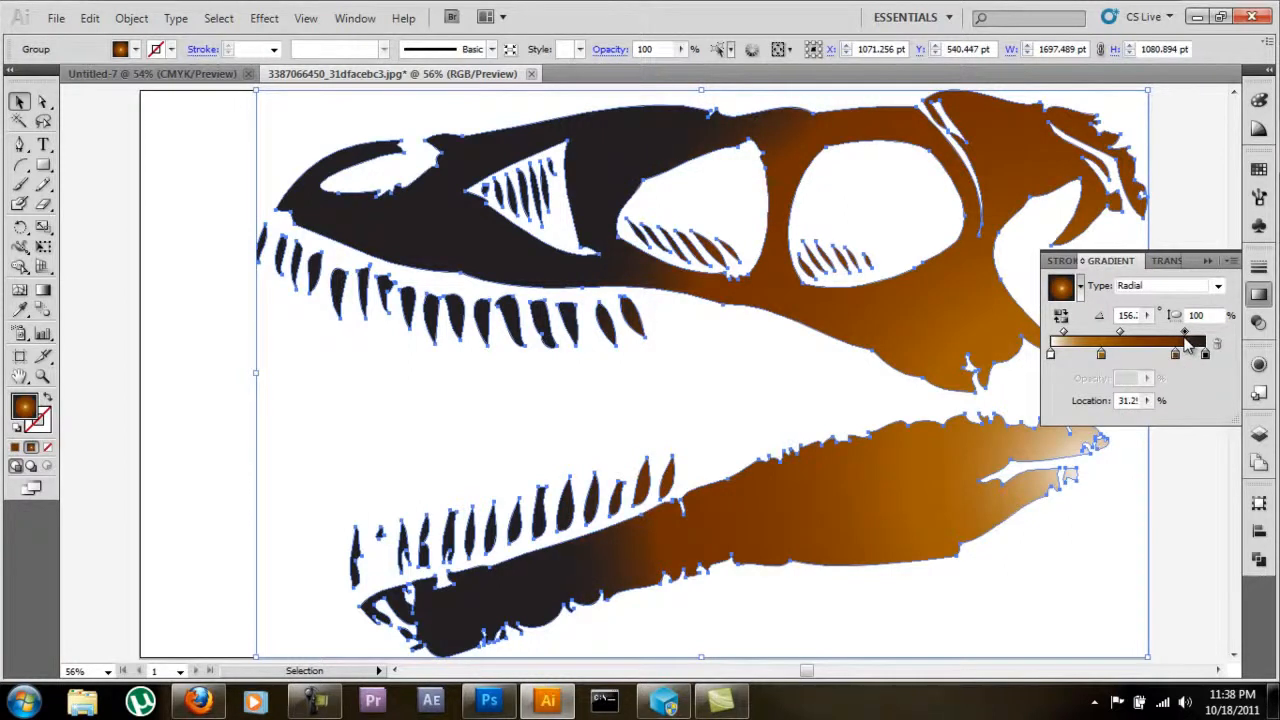
click(43, 289)
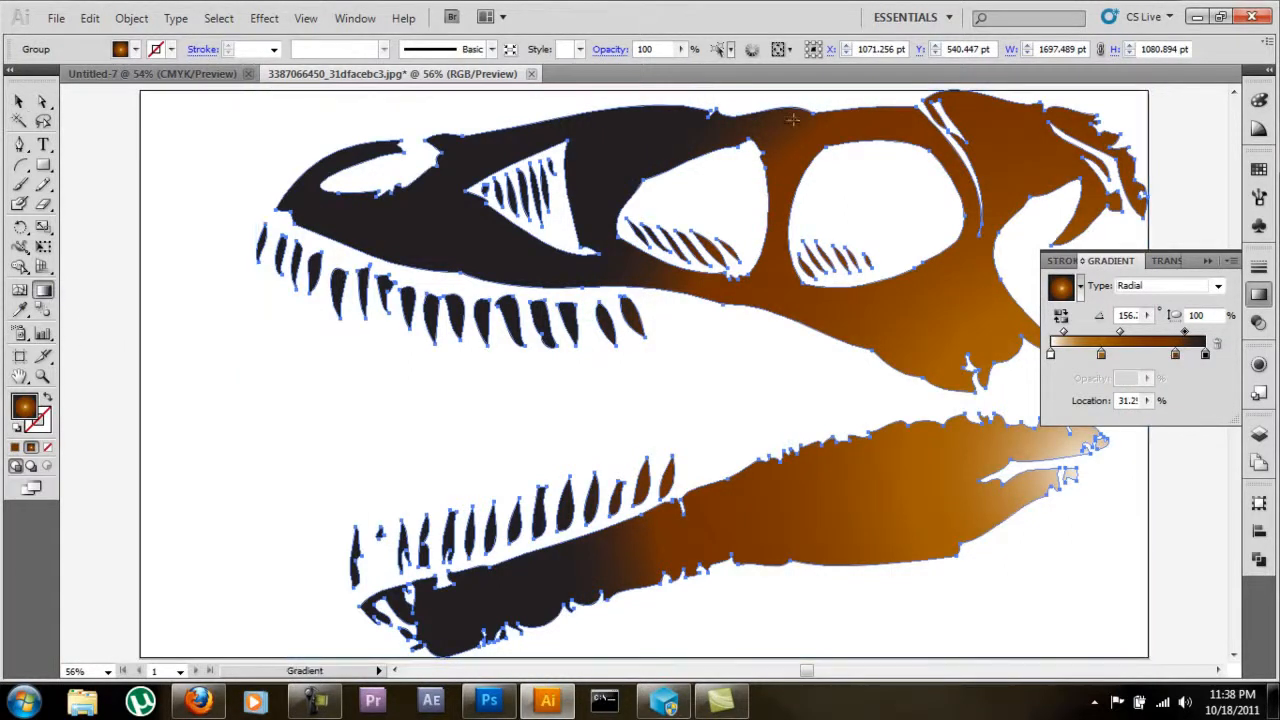
drag(1084, 477, 437, 147)
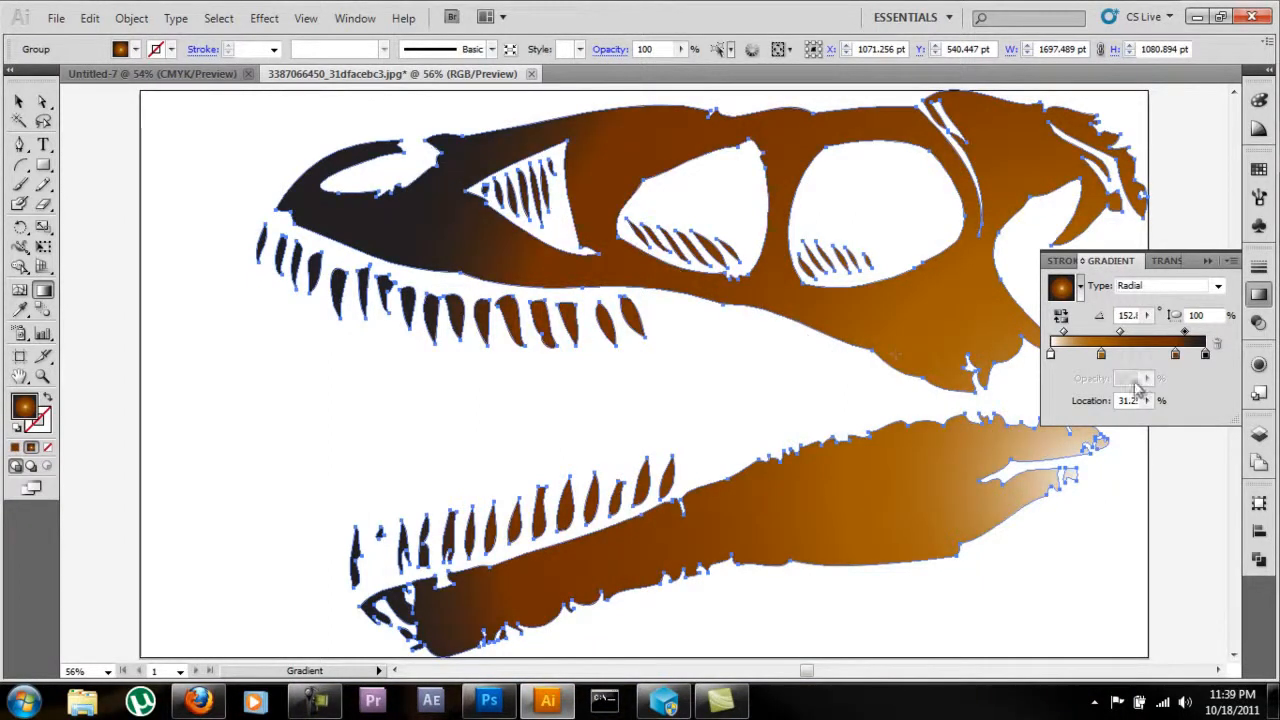
drag(1180, 356, 1158, 357)
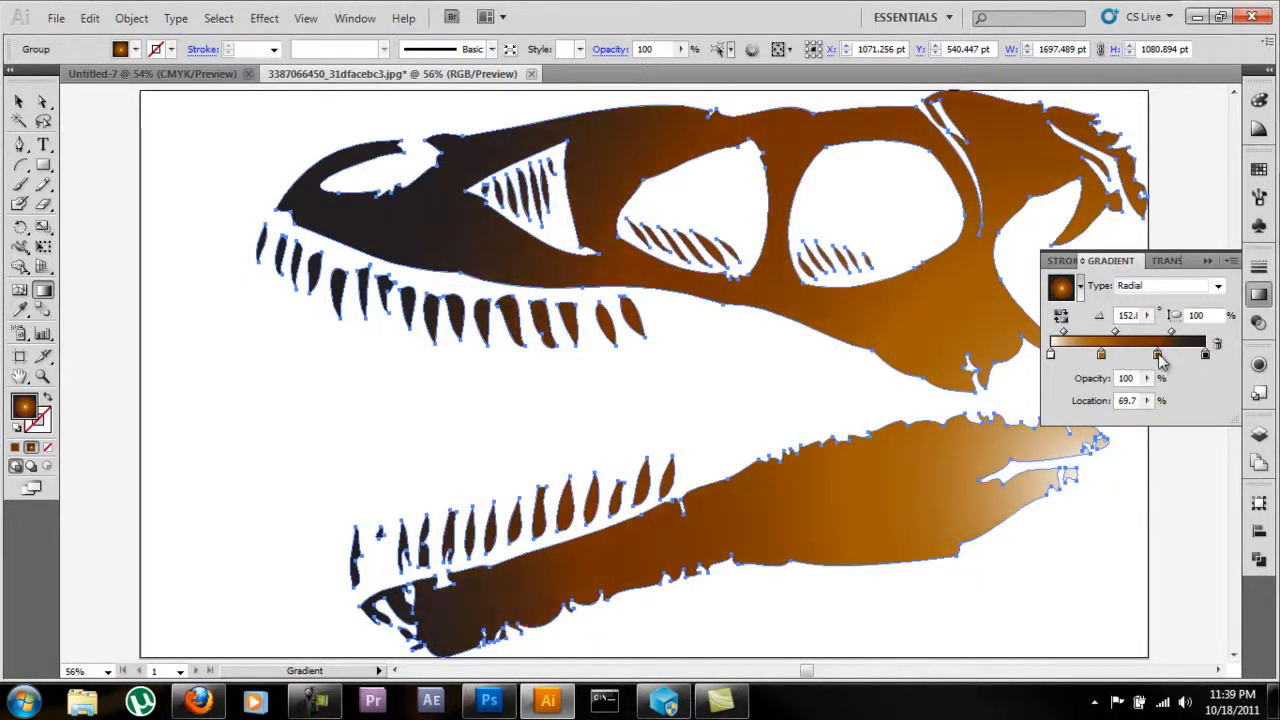
click(1175, 335)
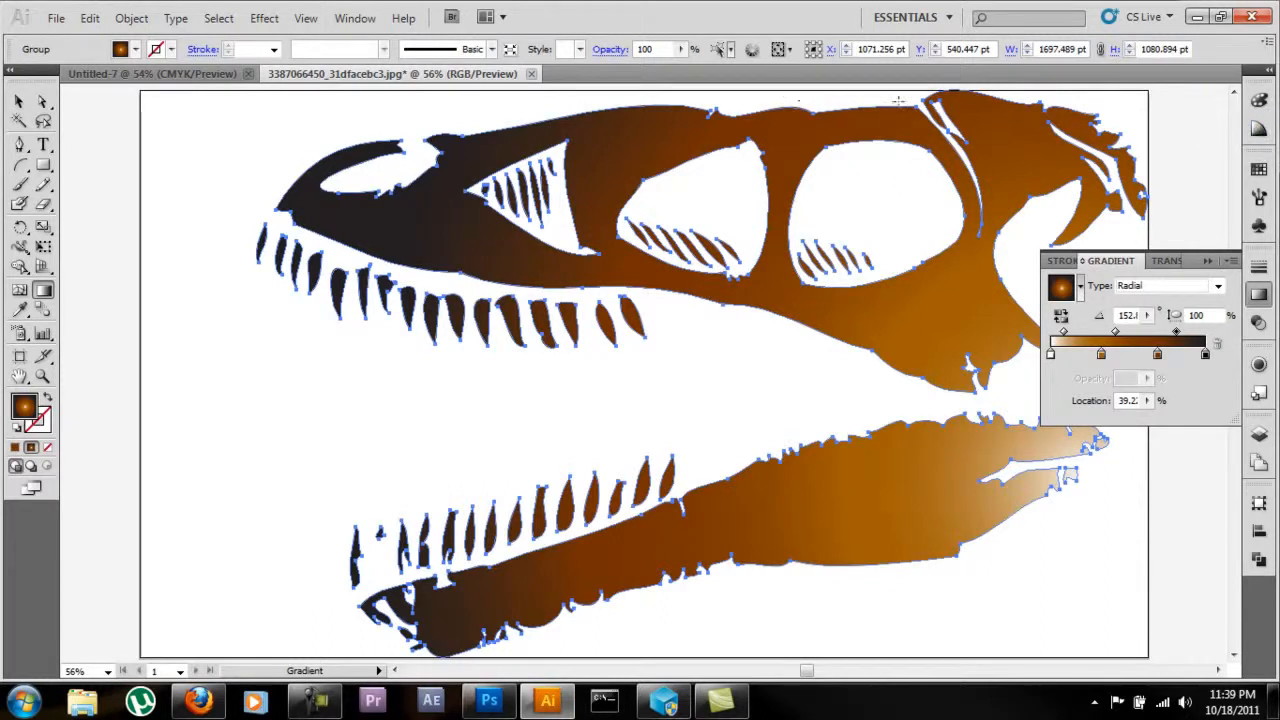
Step: Try a linear gradient on the skull, and switch the type back to radial
click(1218, 286)
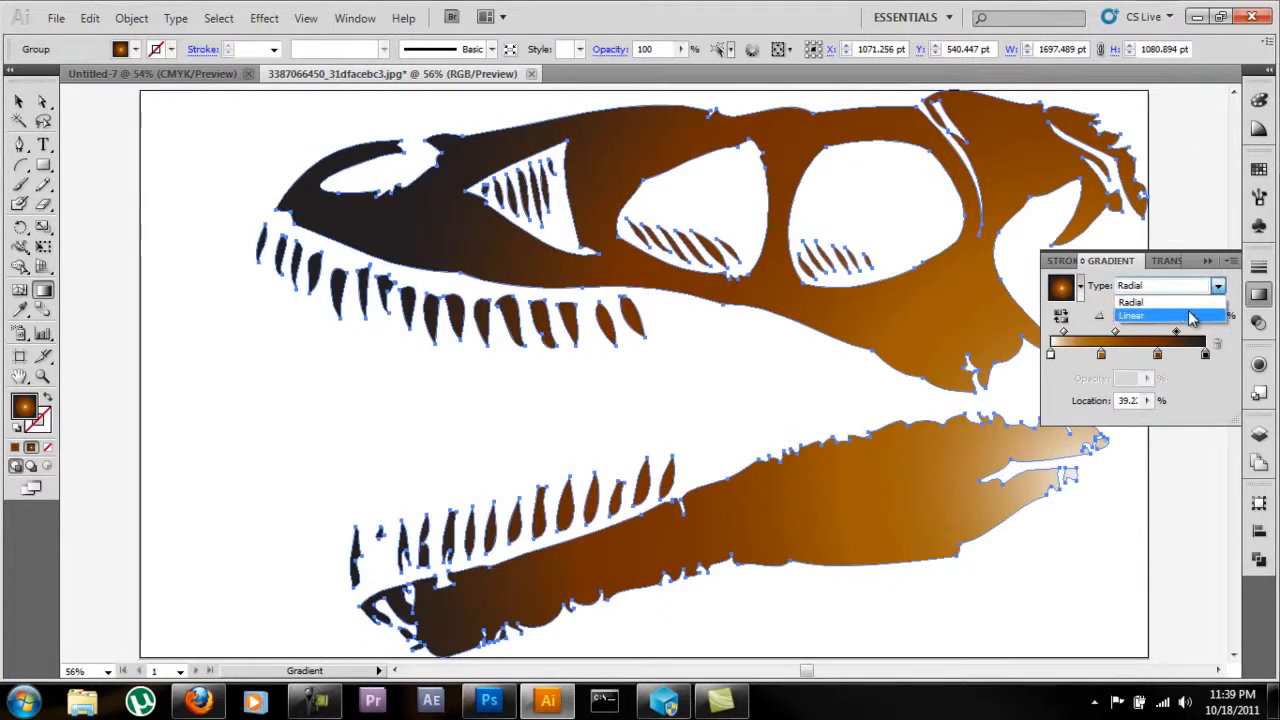
click(1190, 316)
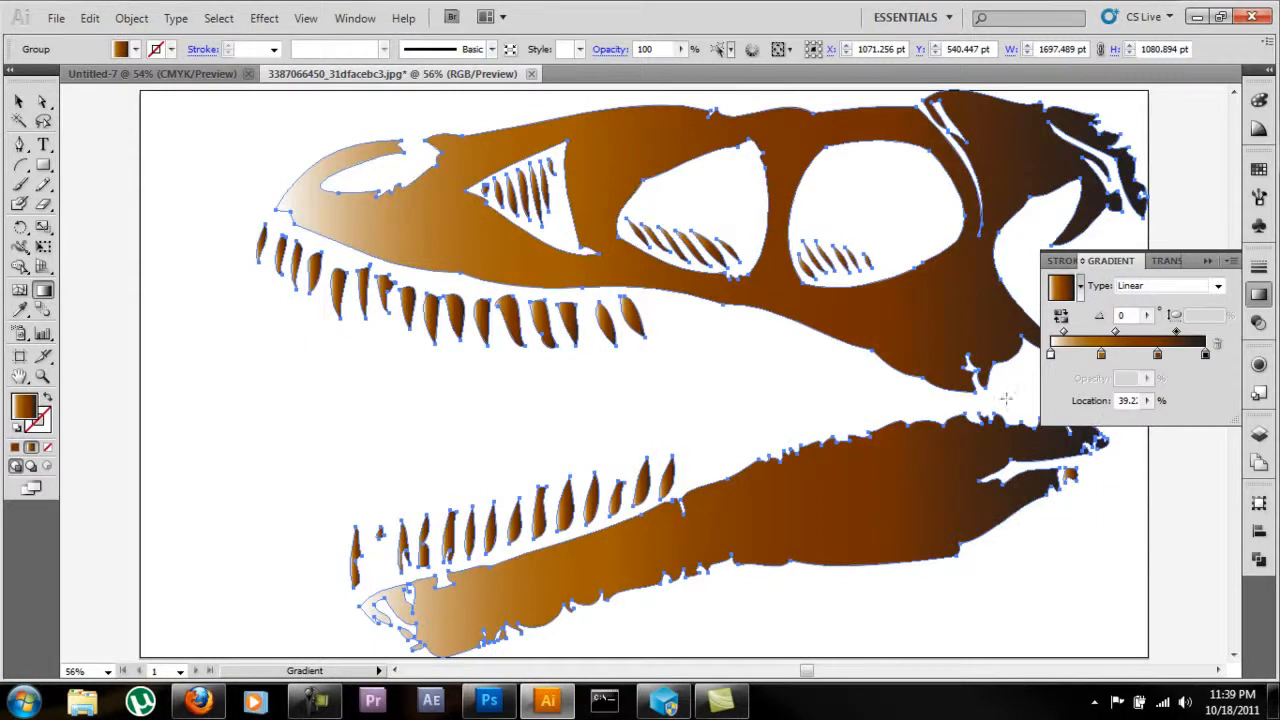
click(1218, 286)
click(1200, 302)
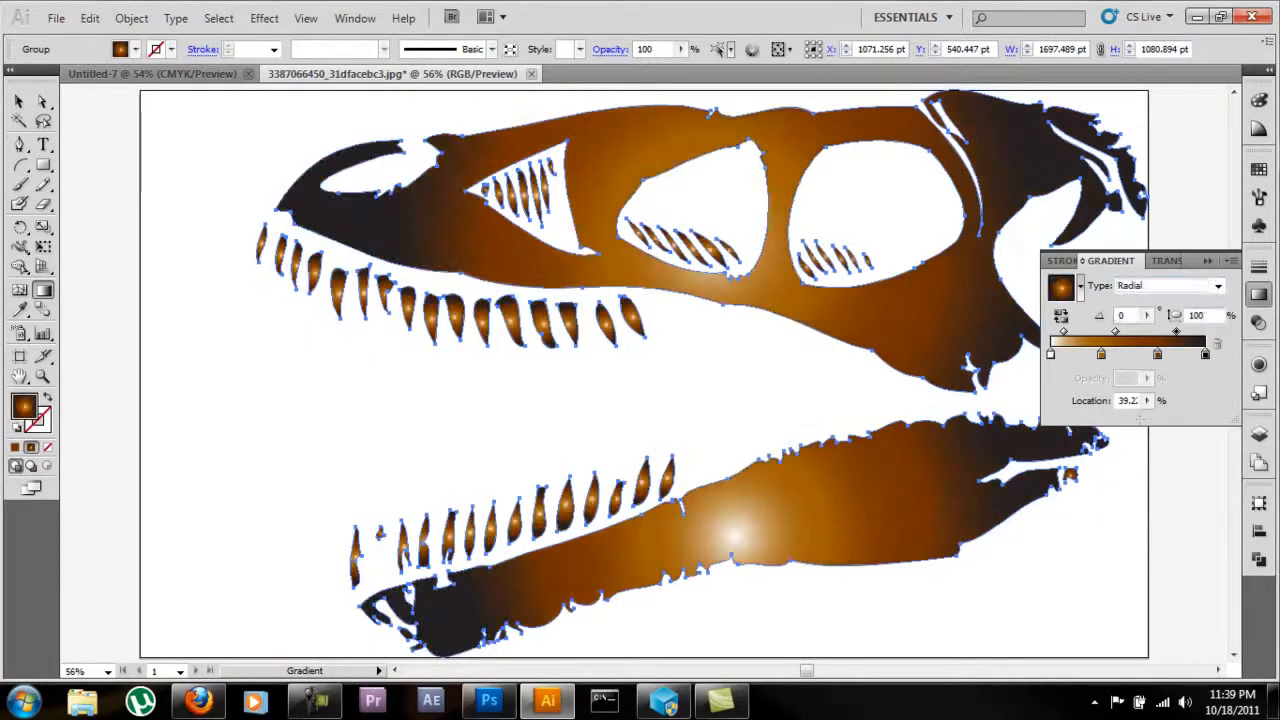
Step: Reapply the radial gradient from the rear of the lower jaw to the nostril area at the snout, and deselect the skull
drag(1088, 481, 487, 167)
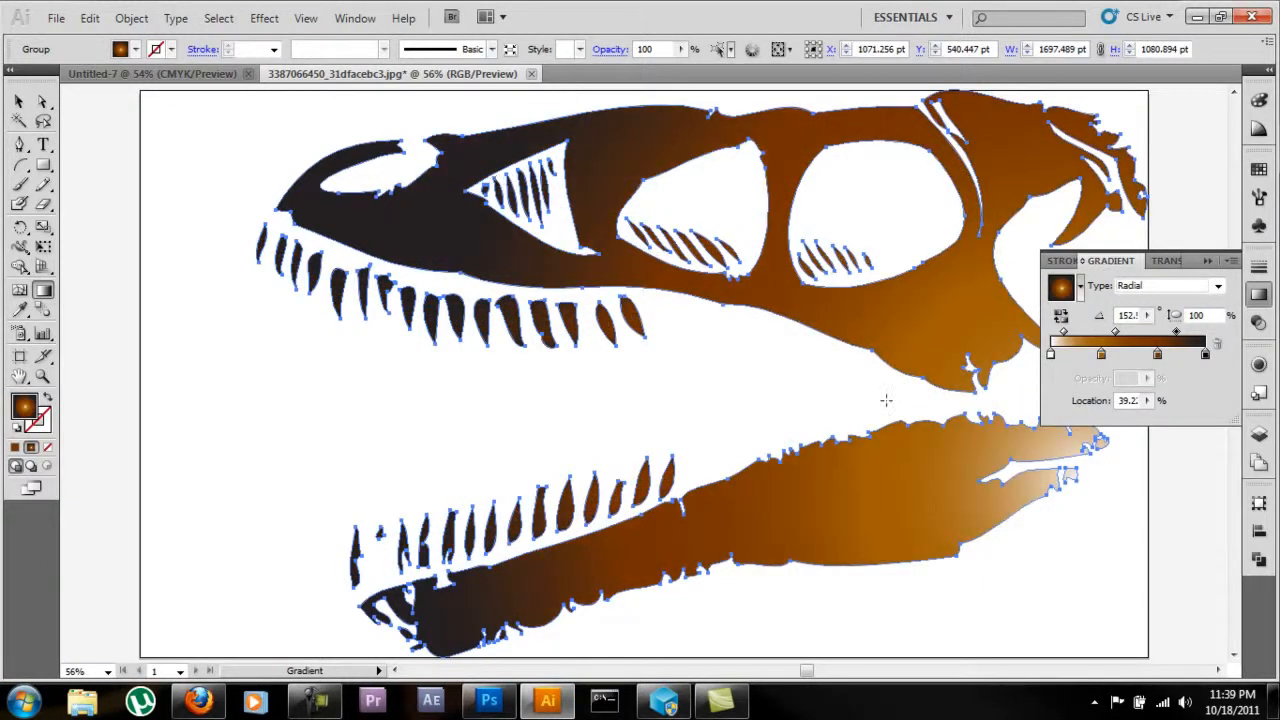
drag(1090, 480, 397, 137)
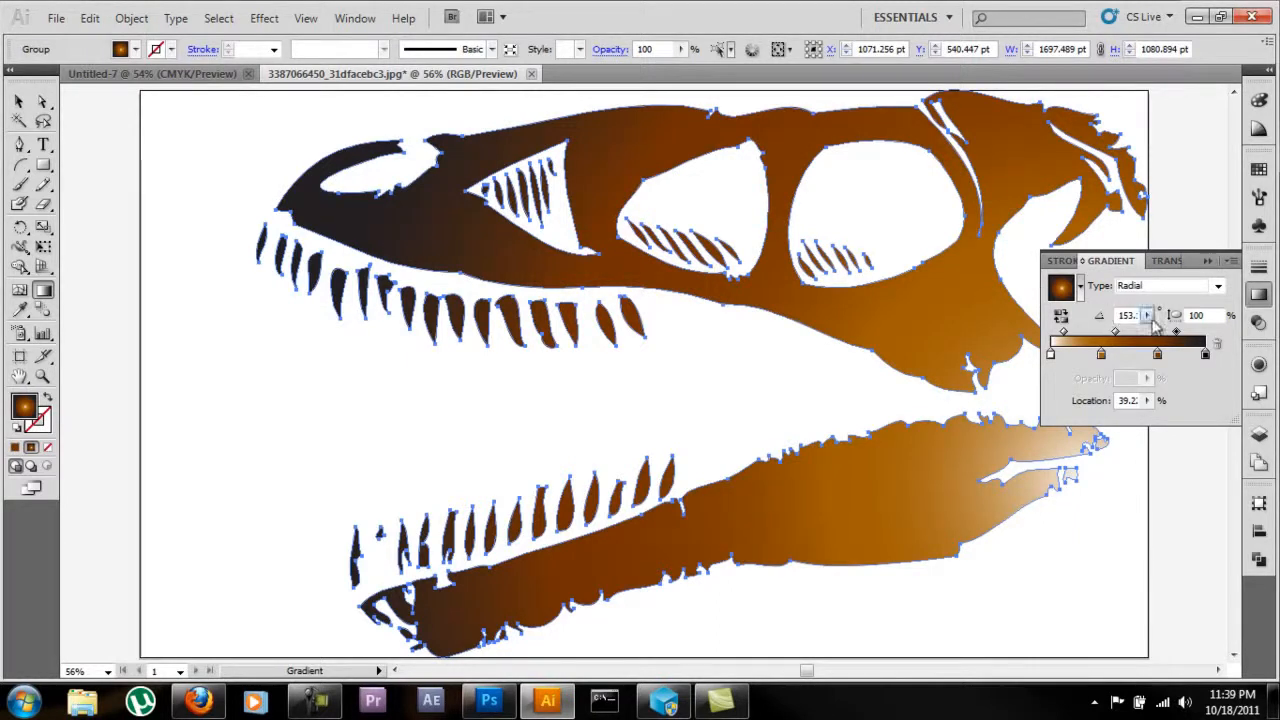
click(1205, 357)
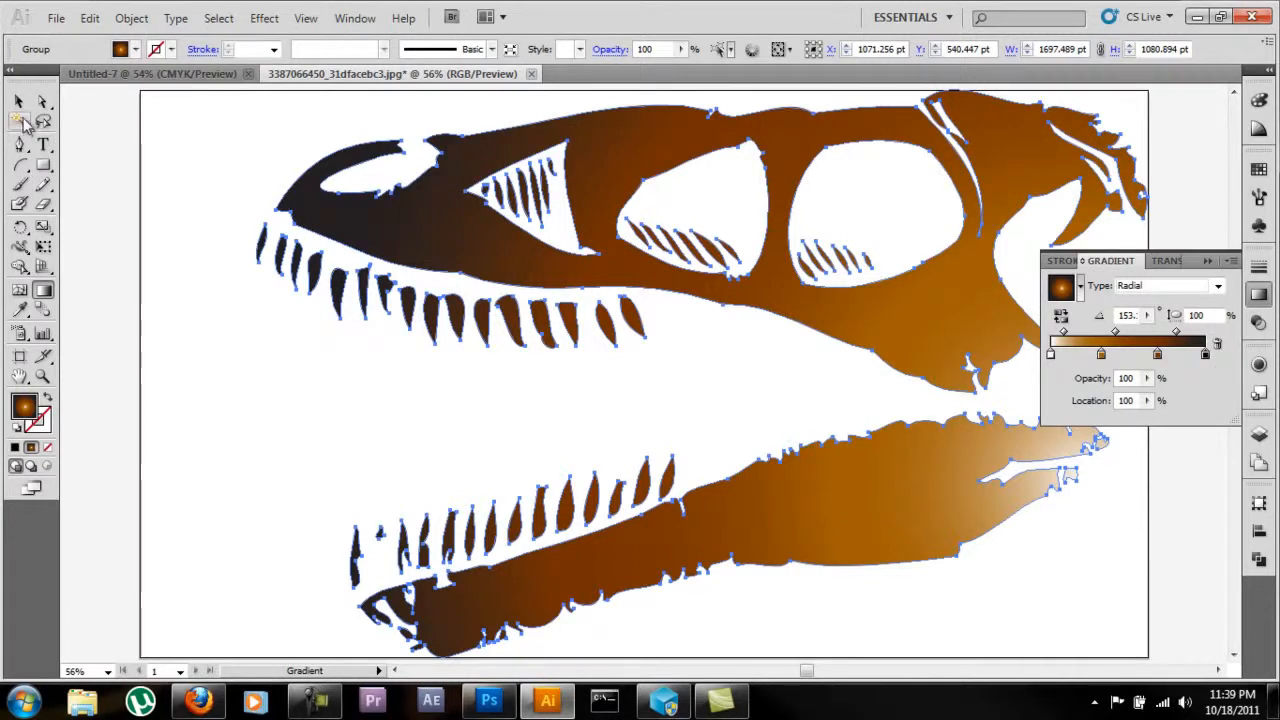
click(22, 100)
click(146, 130)
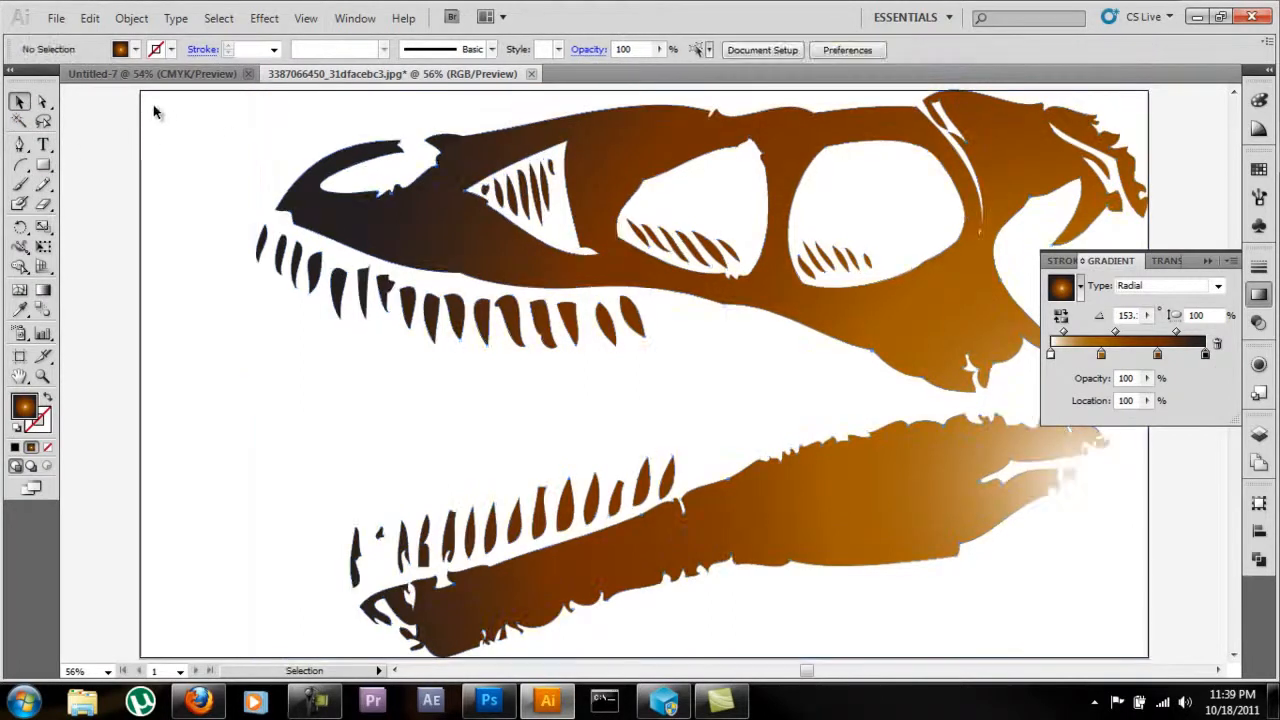
Step: In the Untitled-7 document, draw a black-filled rectangle of about 1970 × 1135 pt covering the whole artboard
click(191, 80)
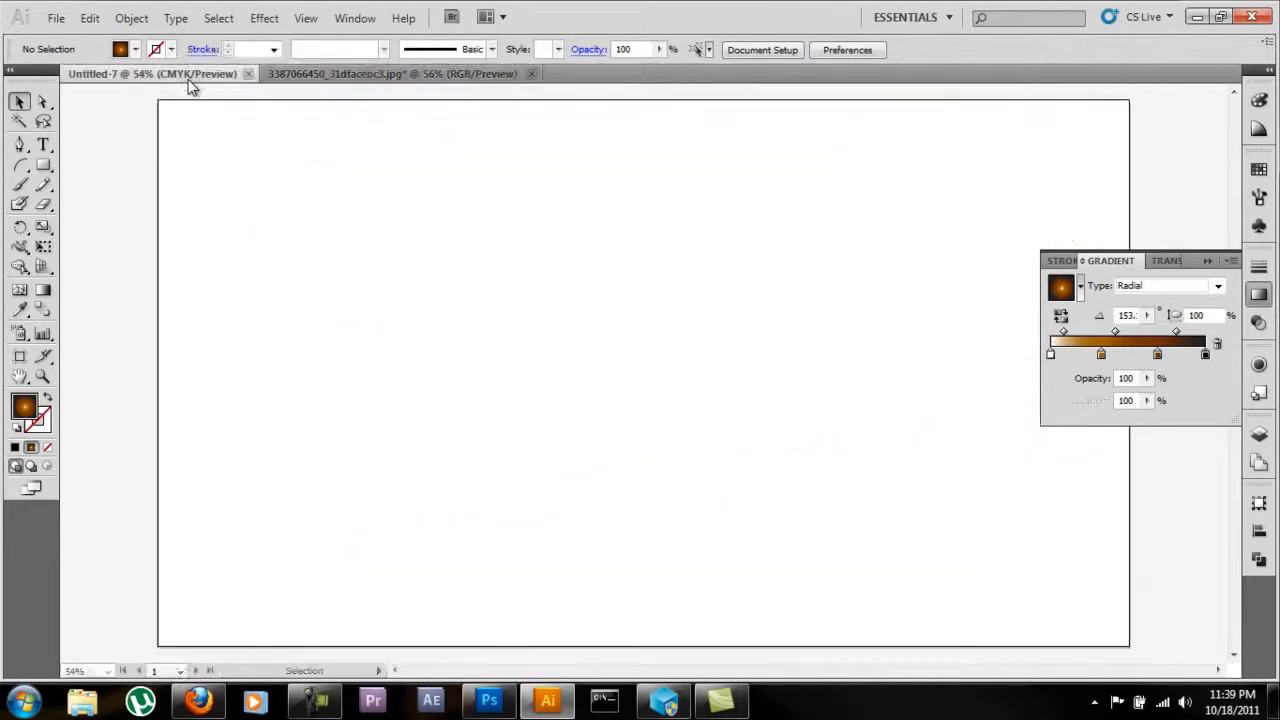
click(43, 166)
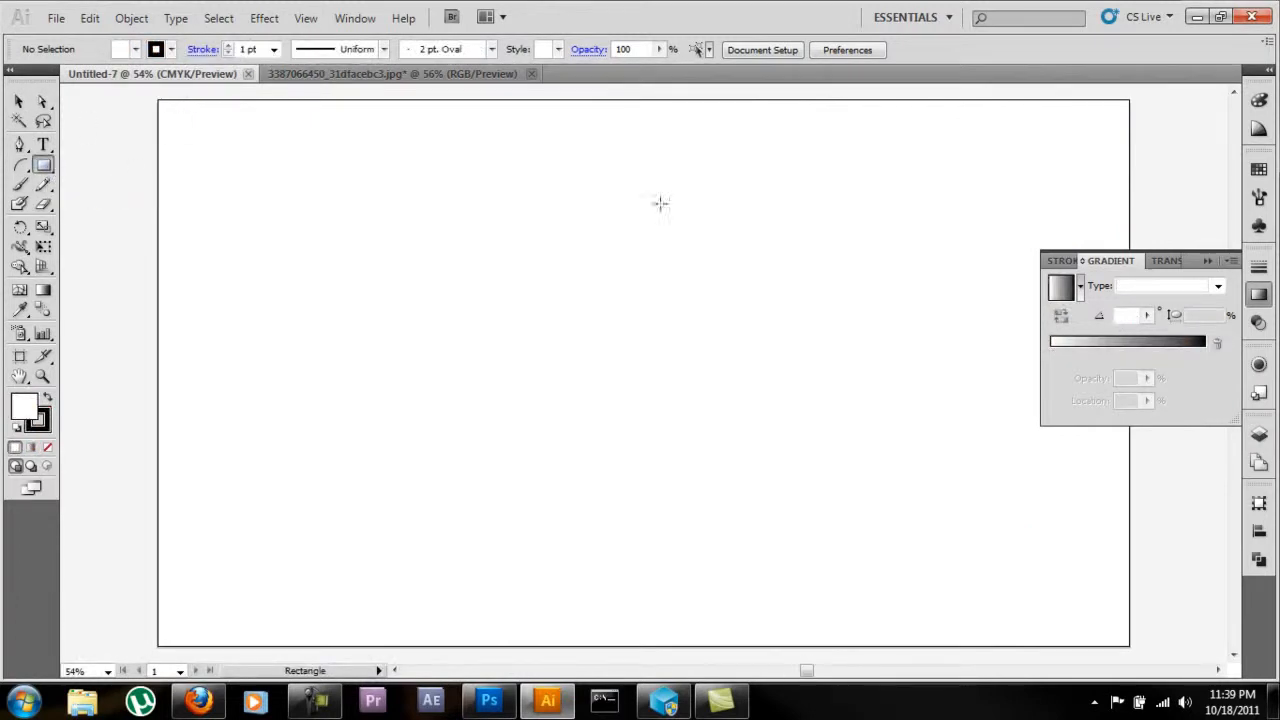
click(1261, 293)
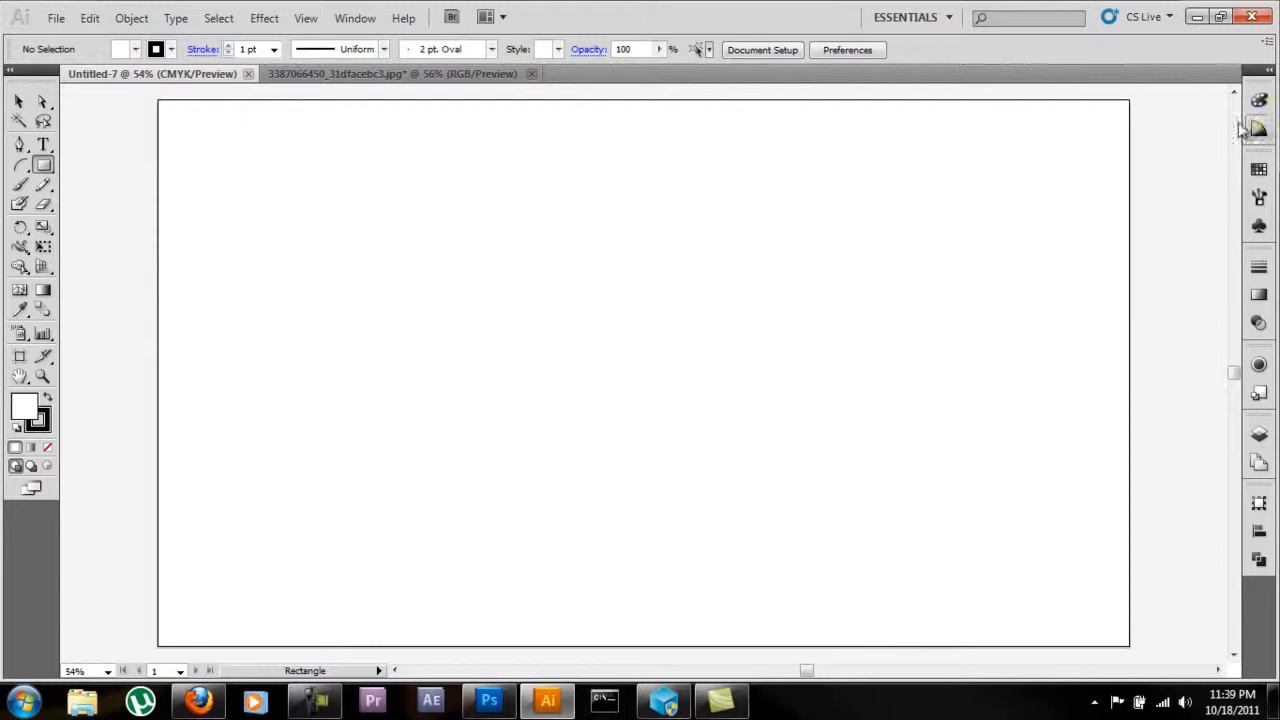
click(136, 50)
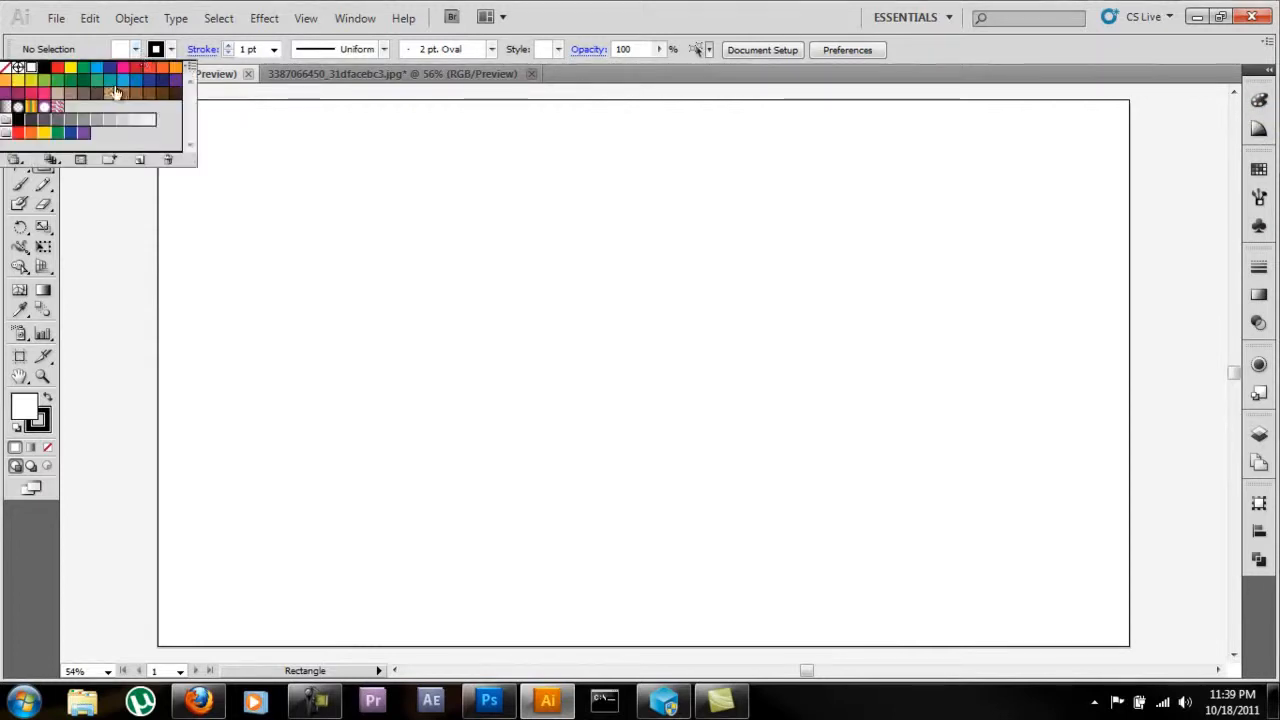
click(44, 70)
click(133, 180)
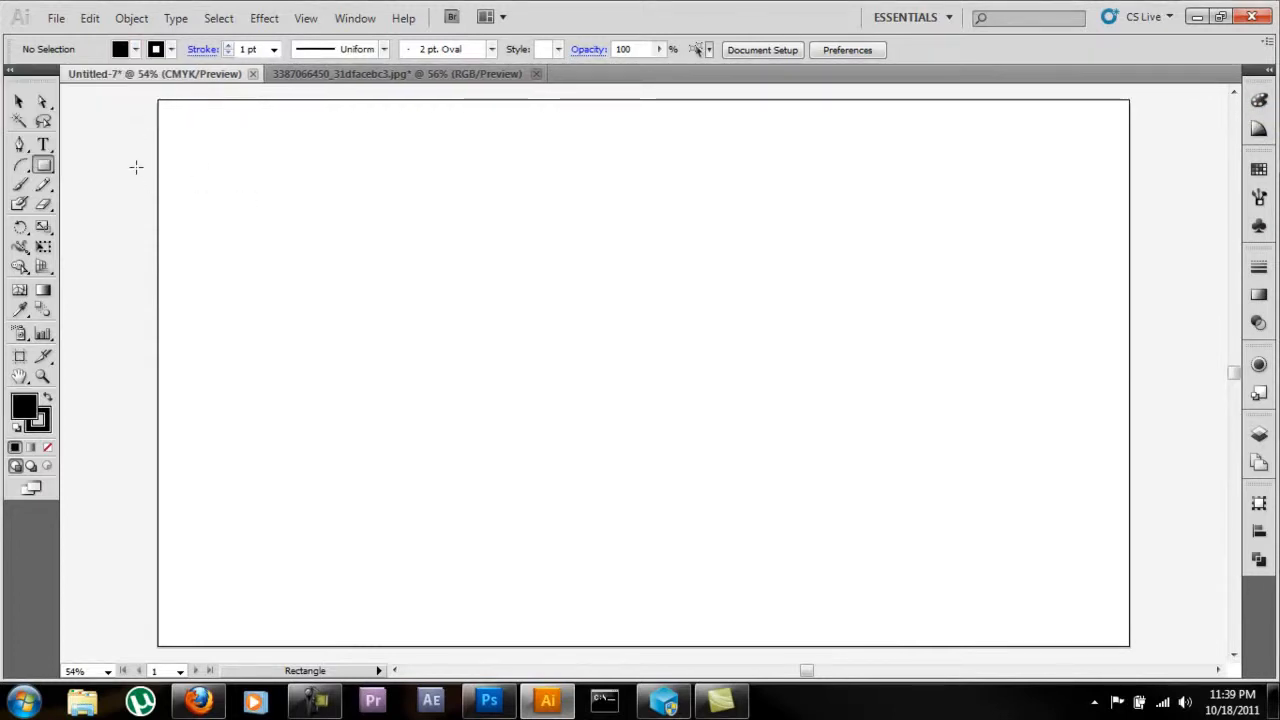
drag(147, 92, 1145, 531)
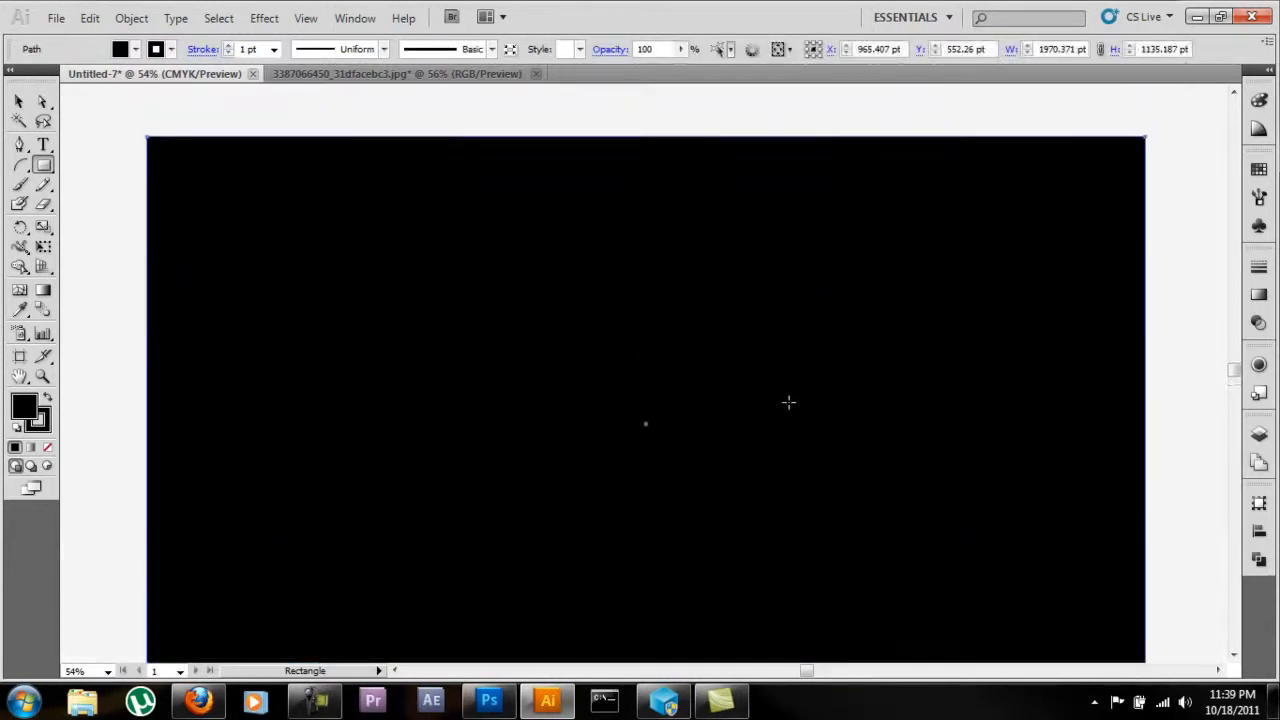
click(345, 78)
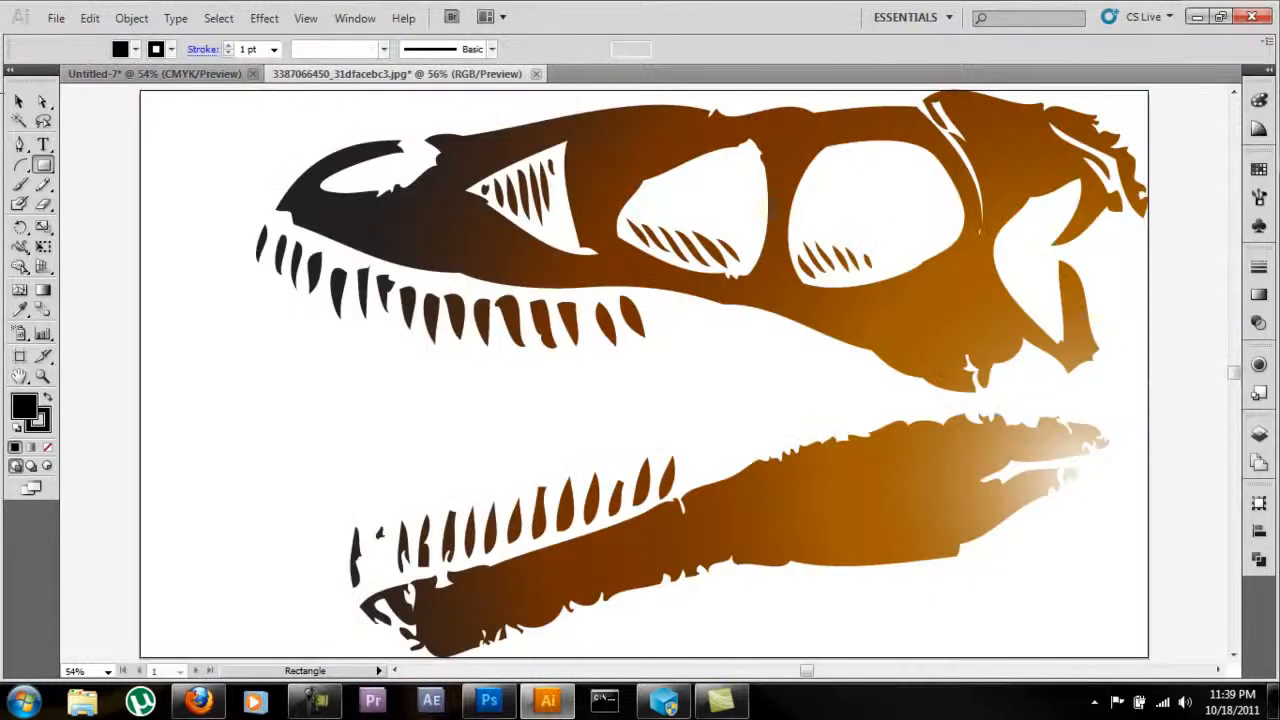
key(v)
click(435, 234)
drag(435, 234, 202, 88)
drag(474, 309, 474, 307)
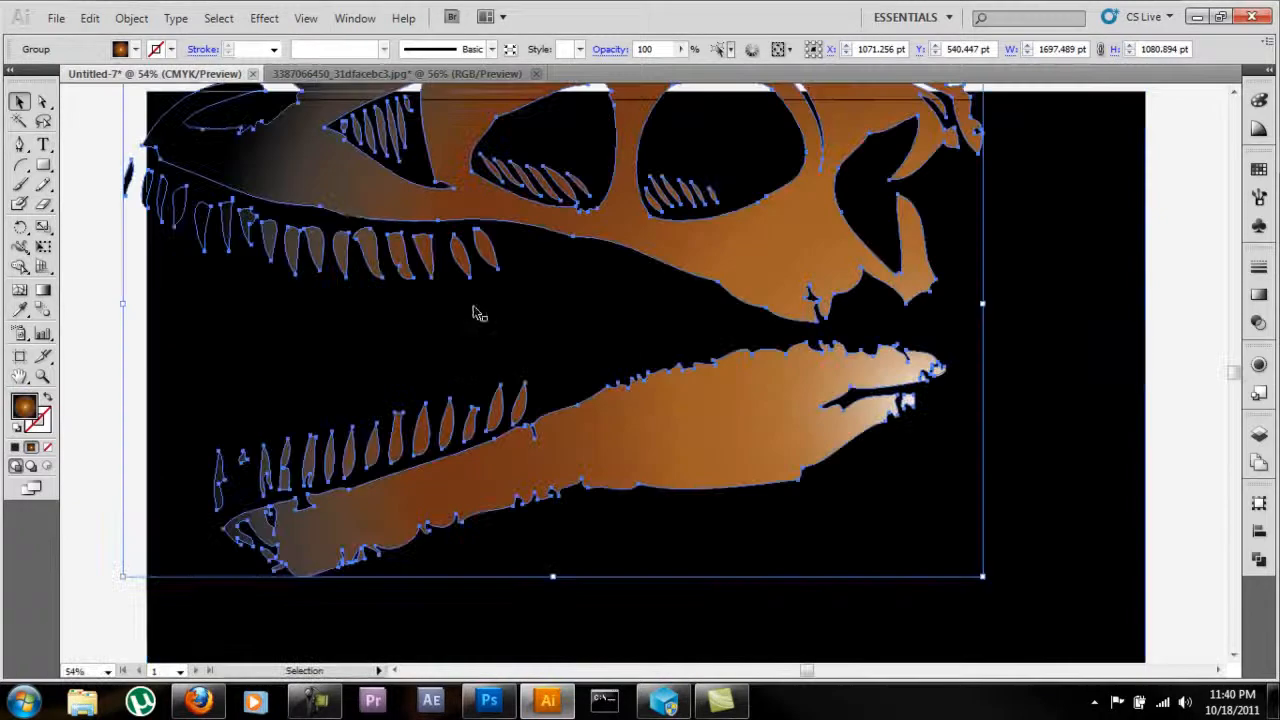
Step: Position the skull over the black rectangle at about X 1091 pt, Y 540 pt
drag(331, 197, 533, 340)
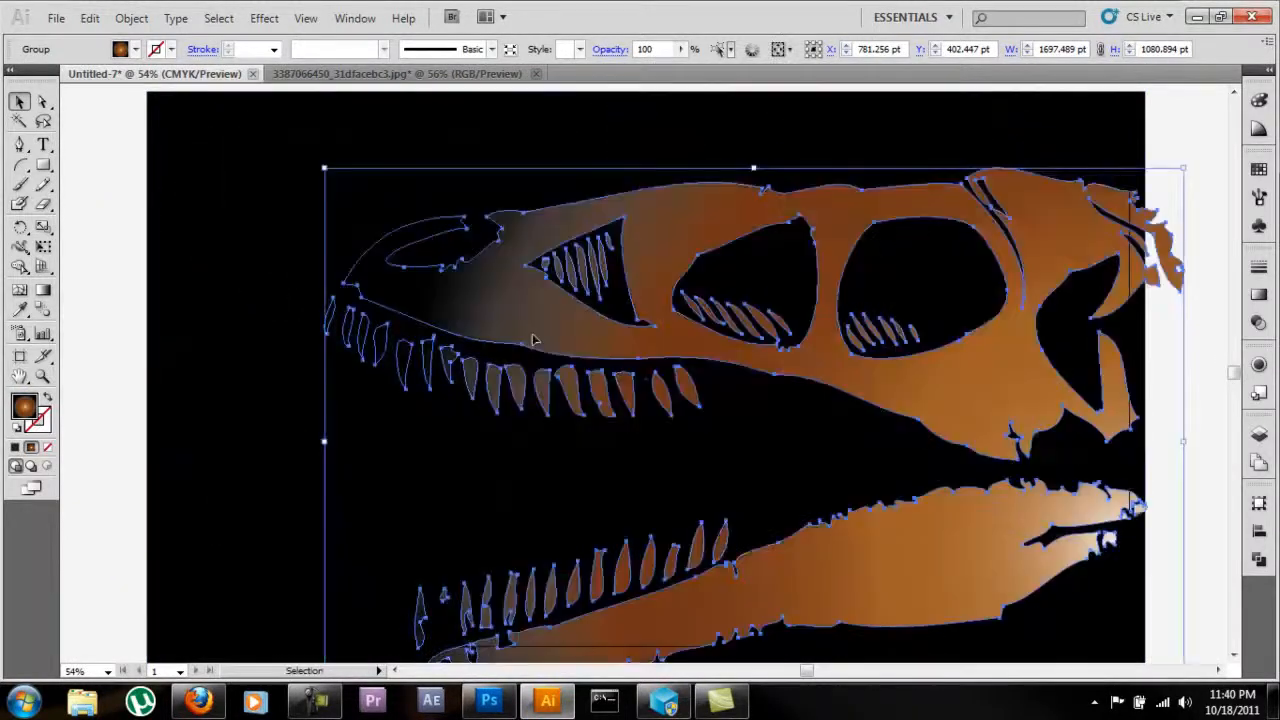
scroll(300, 280, down, 1)
drag(557, 293, 512, 236)
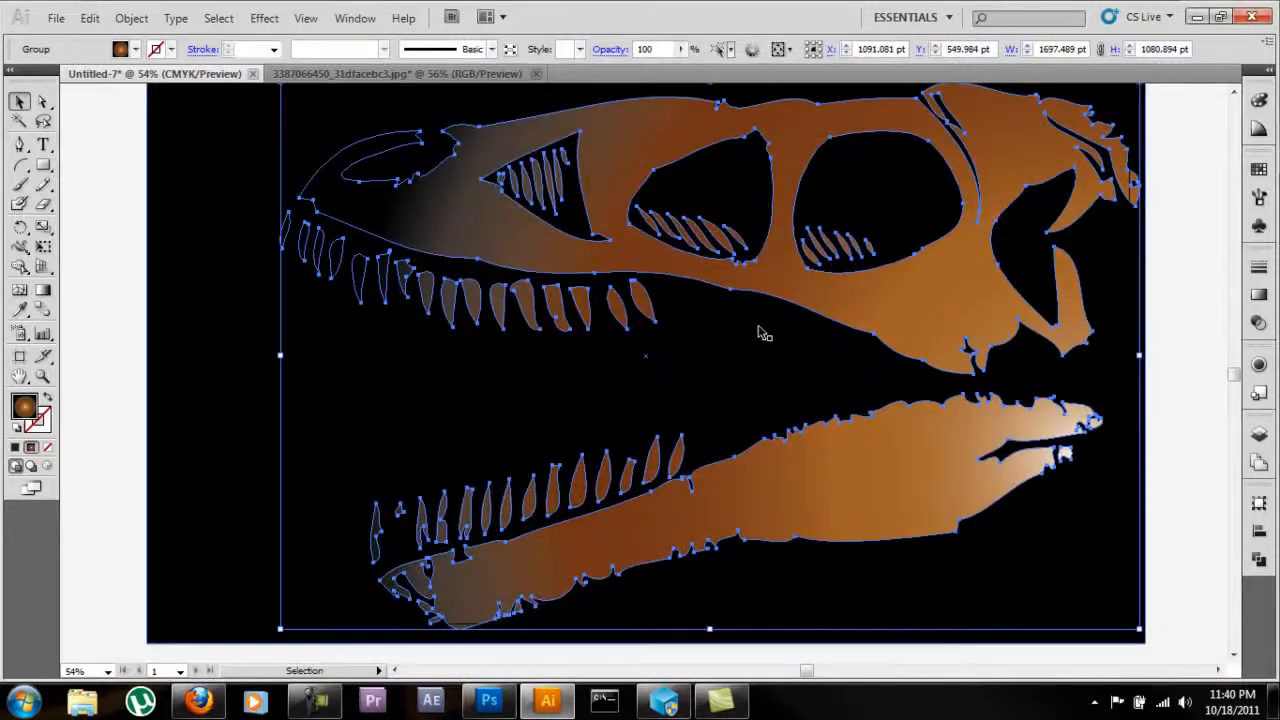
drag(596, 263, 597, 258)
scroll(1180, 342, up, 1)
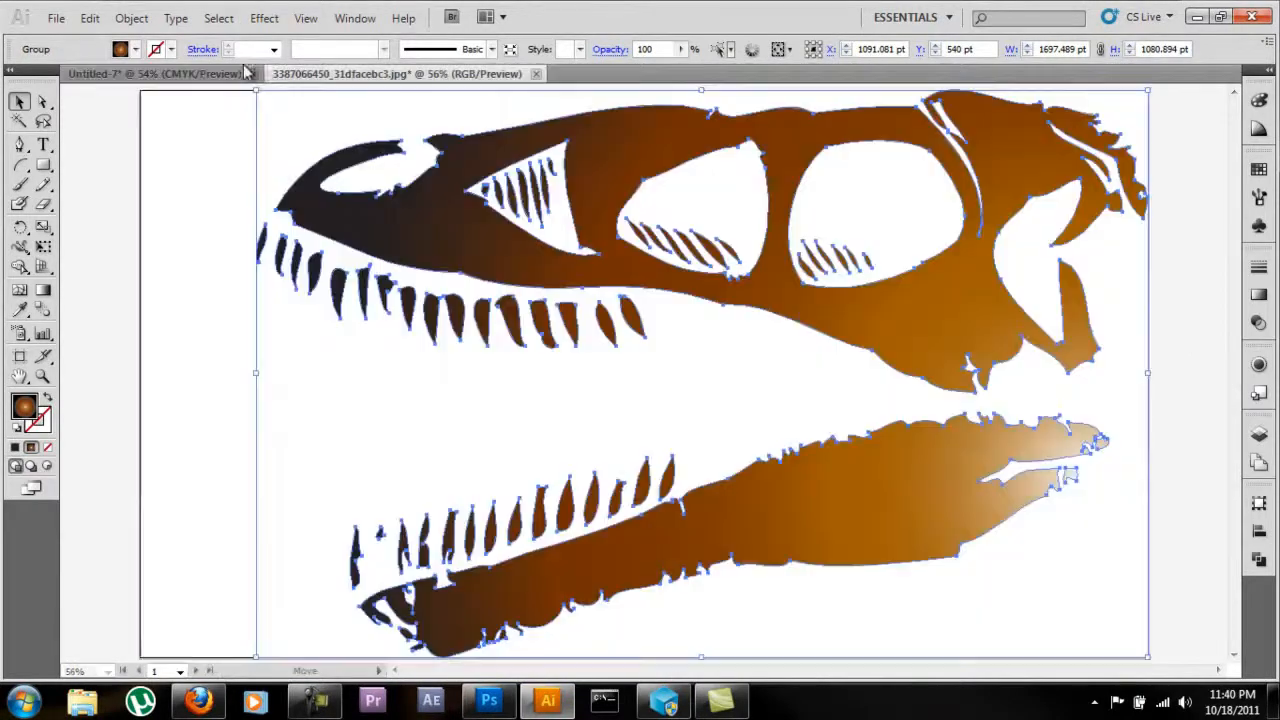
Step: Compare the skull with the one in the original document, and close Untitled-7 without saving
click(400, 73)
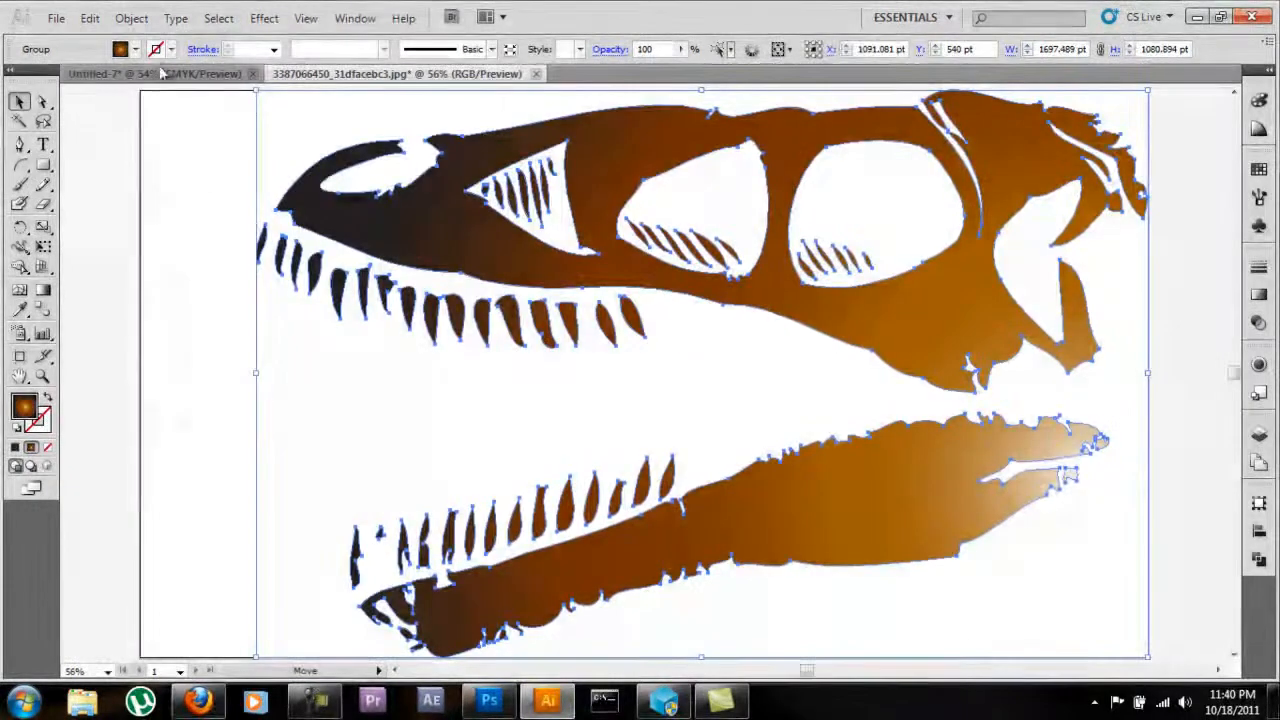
click(163, 73)
click(252, 73)
click(642, 387)
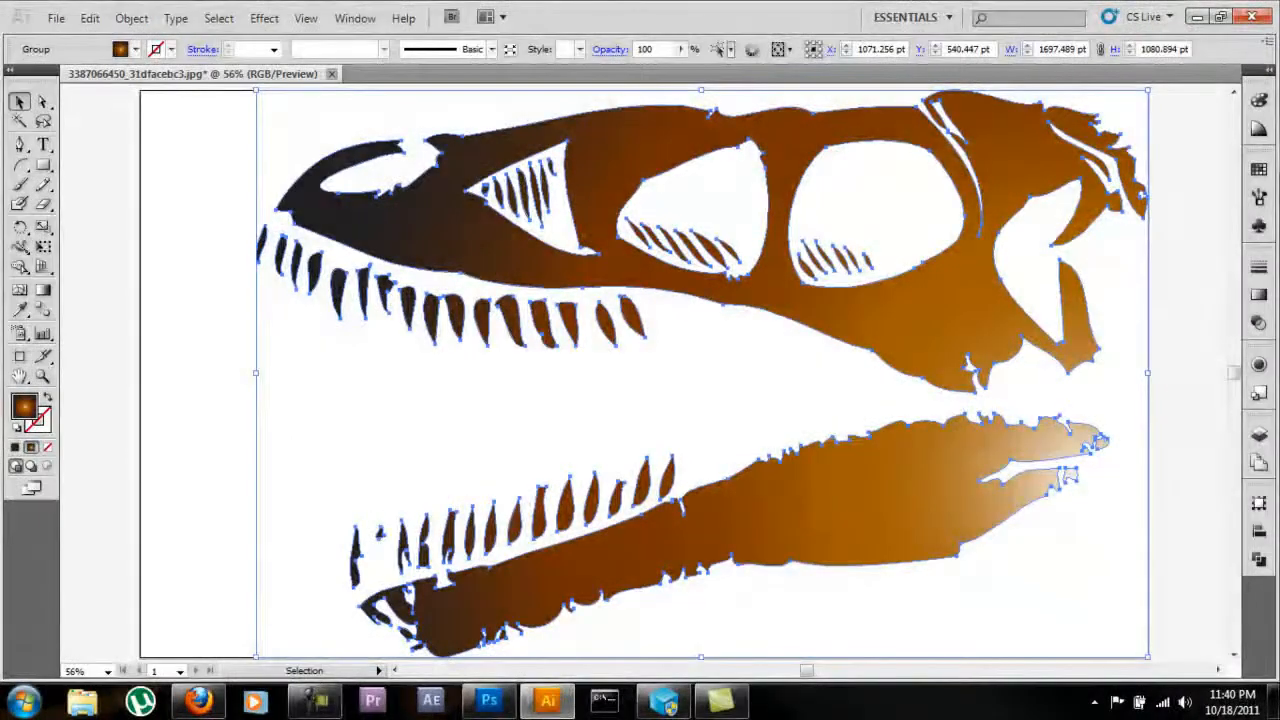
Step: Create a new layer beneath Layer 1 in the skull document and hide Layer 1
click(1259, 433)
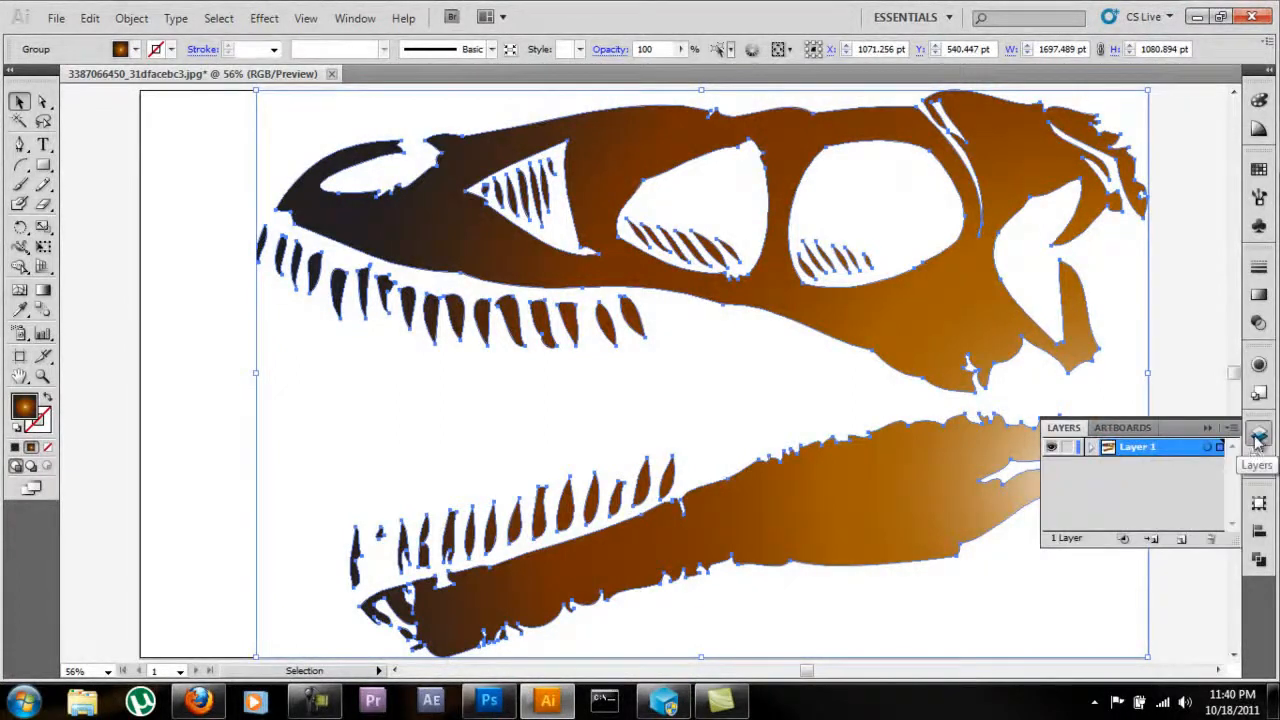
click(1185, 538)
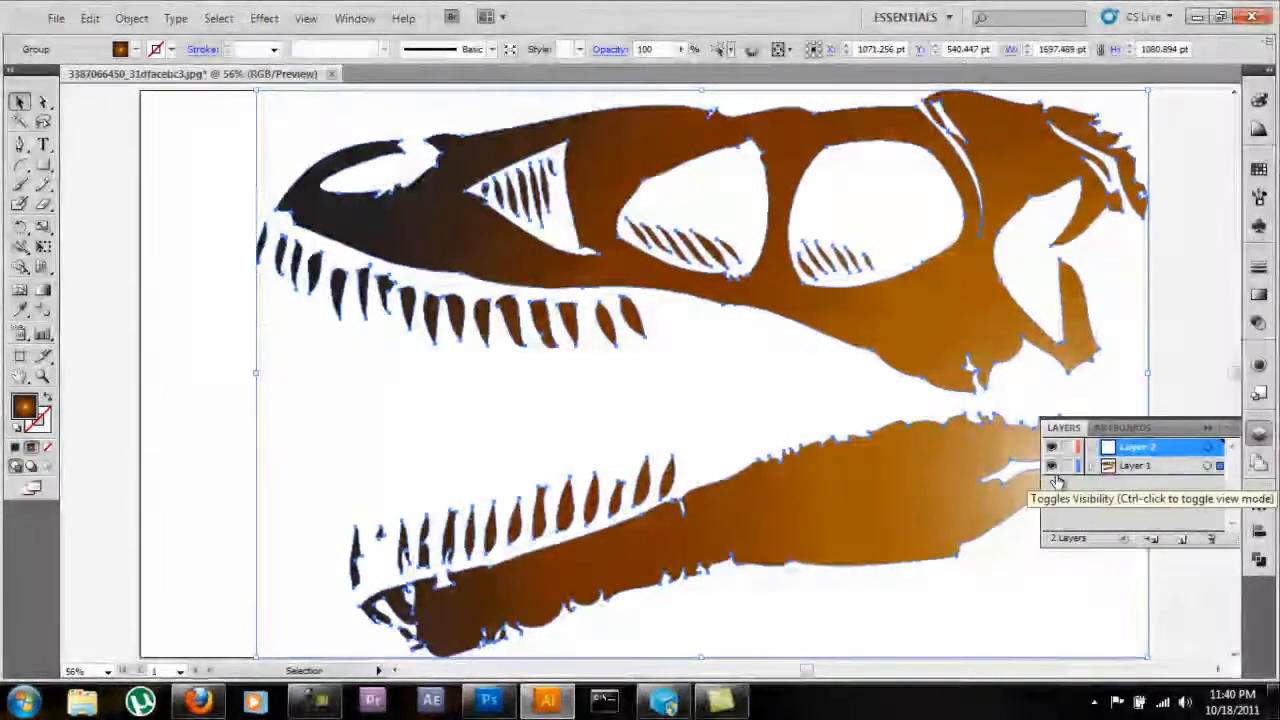
click(1052, 467)
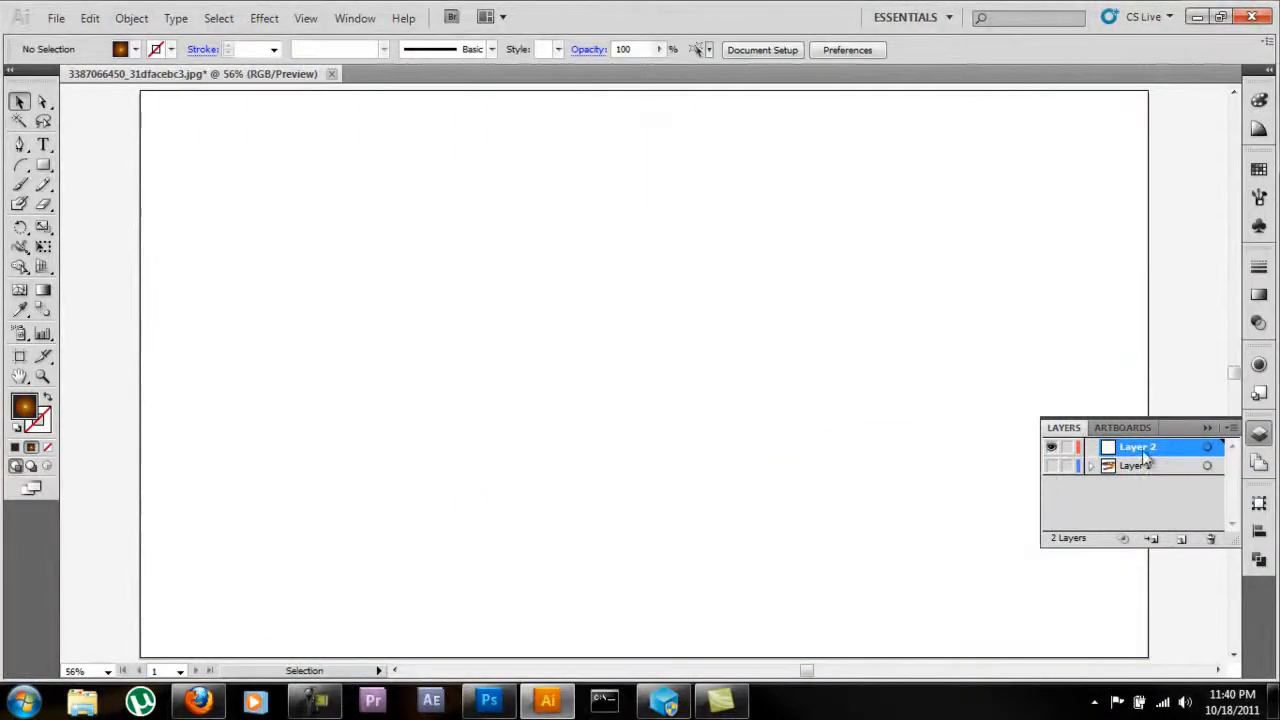
drag(1143, 449, 1144, 471)
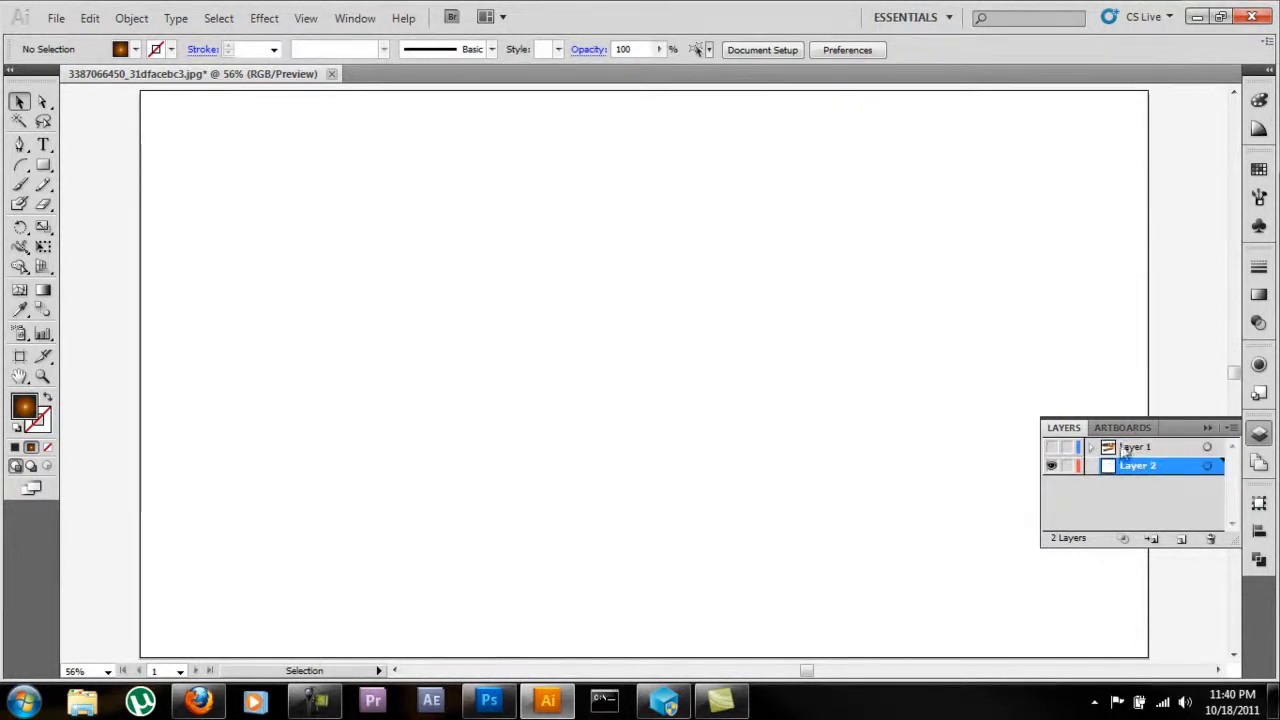
Step: With Layer 1 hidden, draw a rectangle about 1987 × 1177 pt on Layer 2 covering the whole artboard
click(1051, 447)
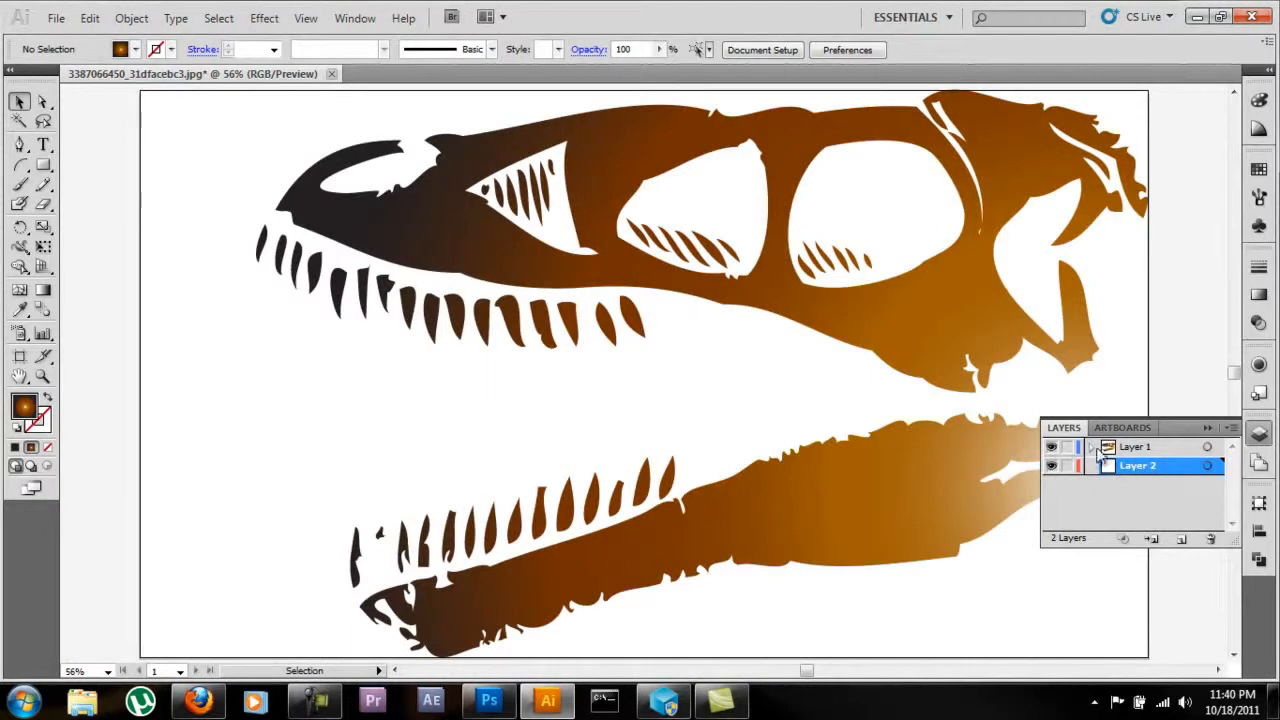
click(1086, 449)
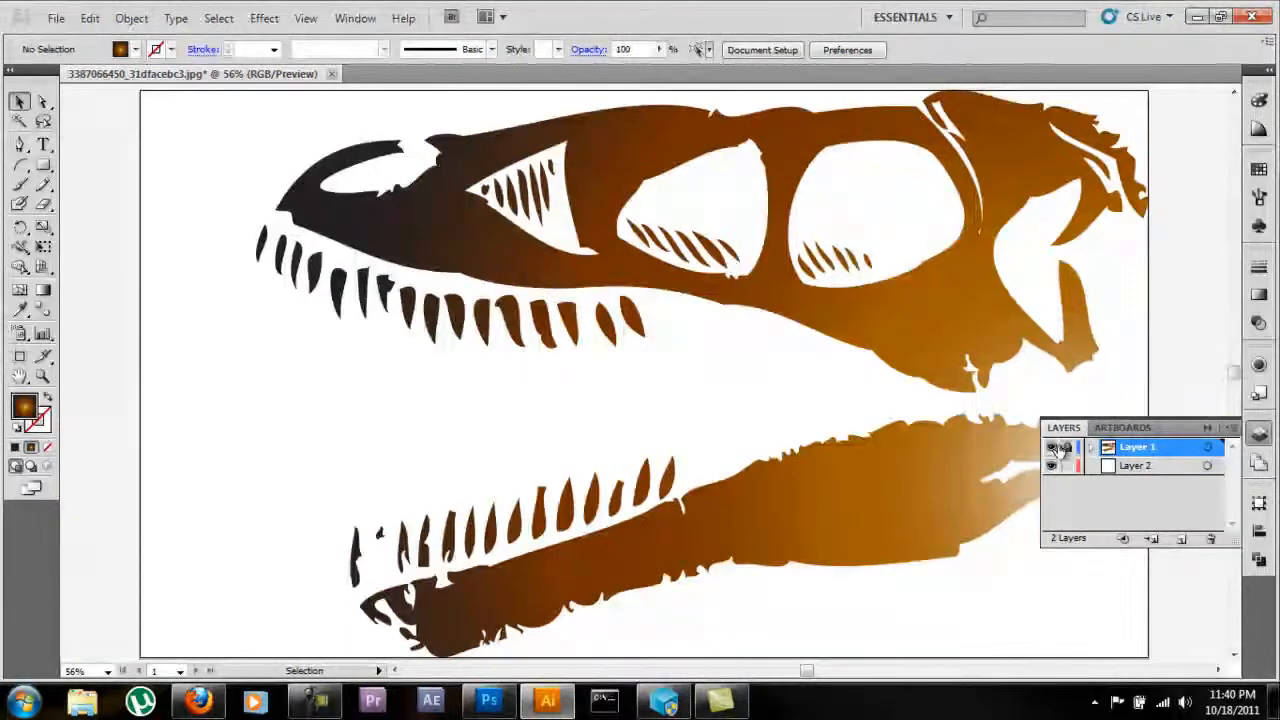
click(1051, 447)
click(43, 165)
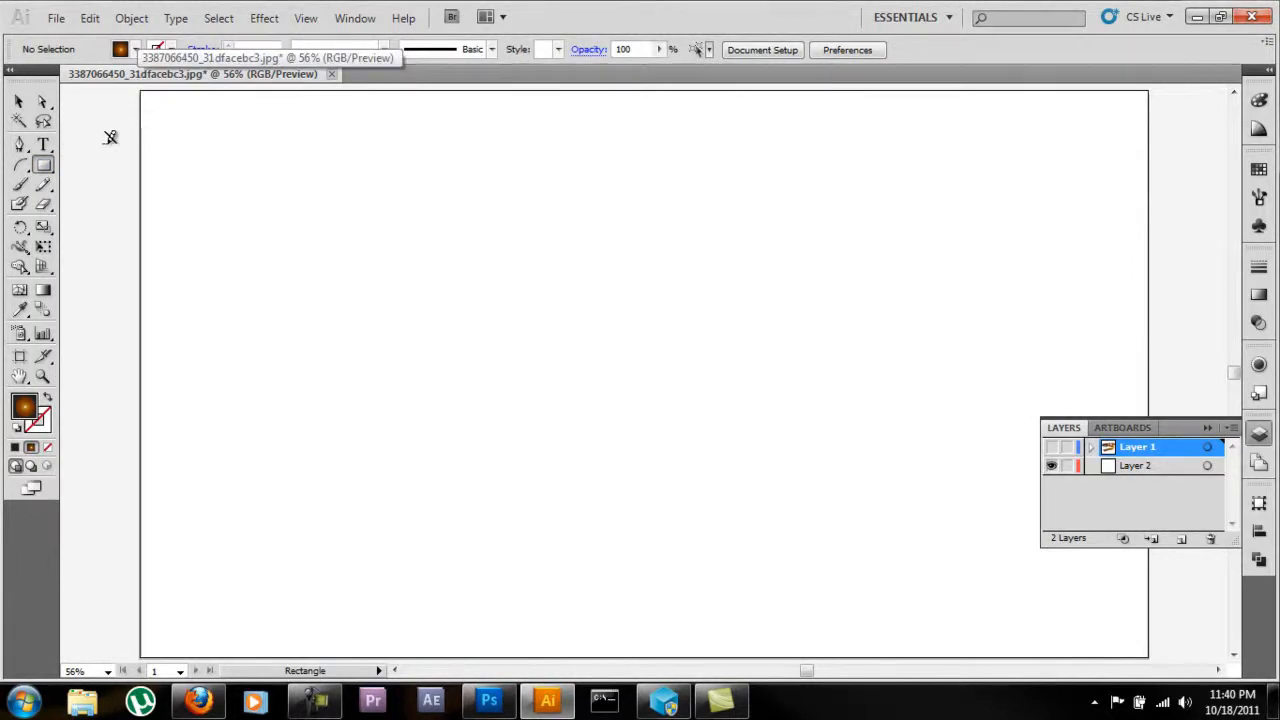
click(1142, 466)
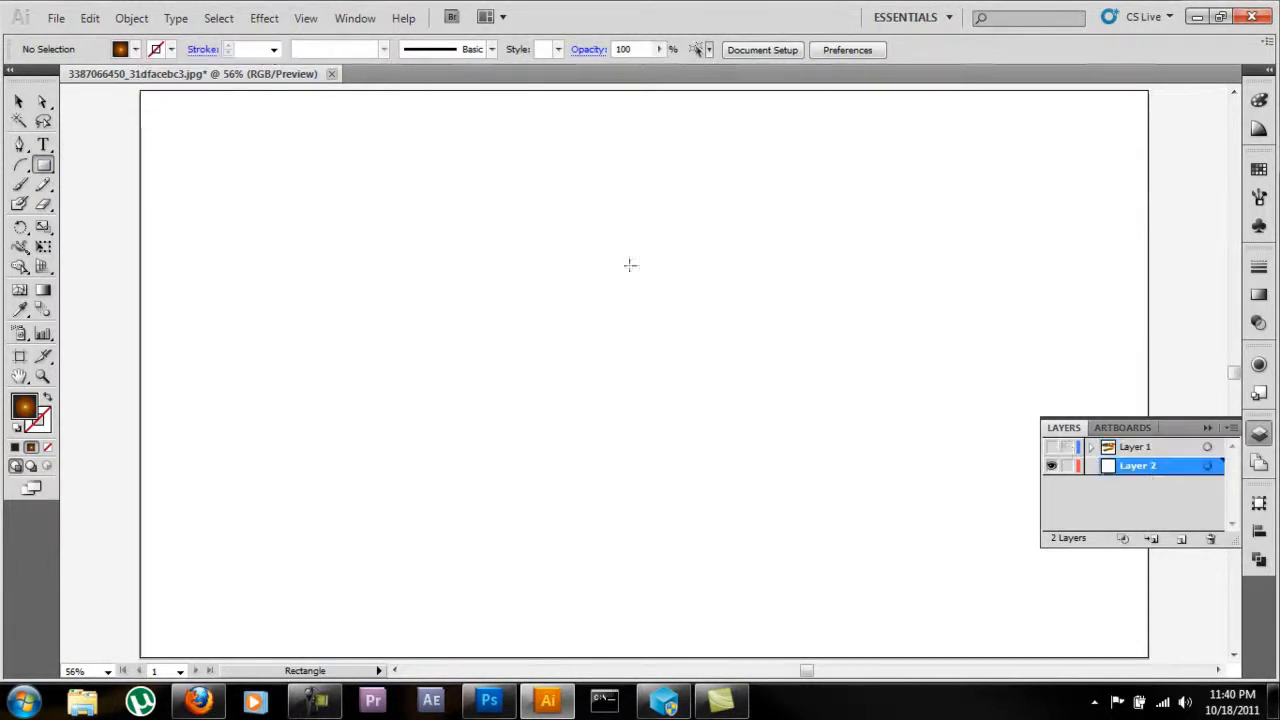
drag(143, 90, 1175, 622)
key(v)
drag(301, 191, 299, 164)
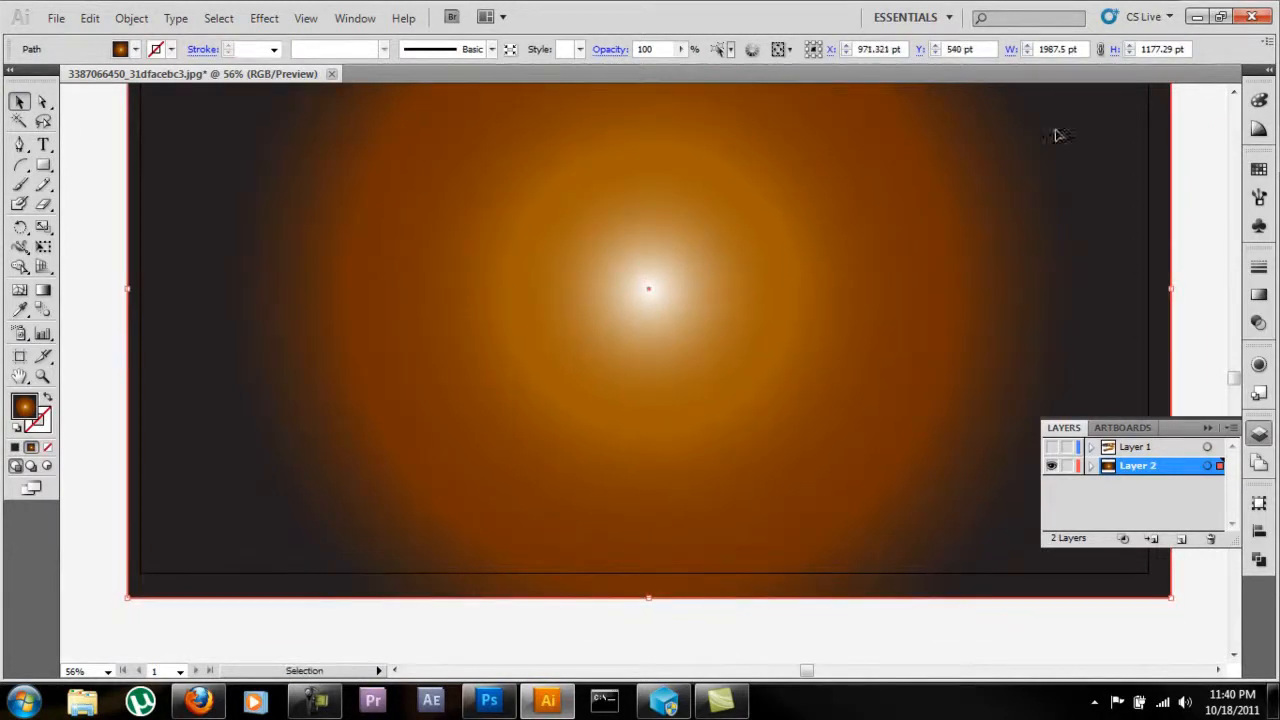
Step: Change the background rectangle's gradient fill to solid black with C, M, Y and K all at 100%
click(1259, 128)
click(1259, 100)
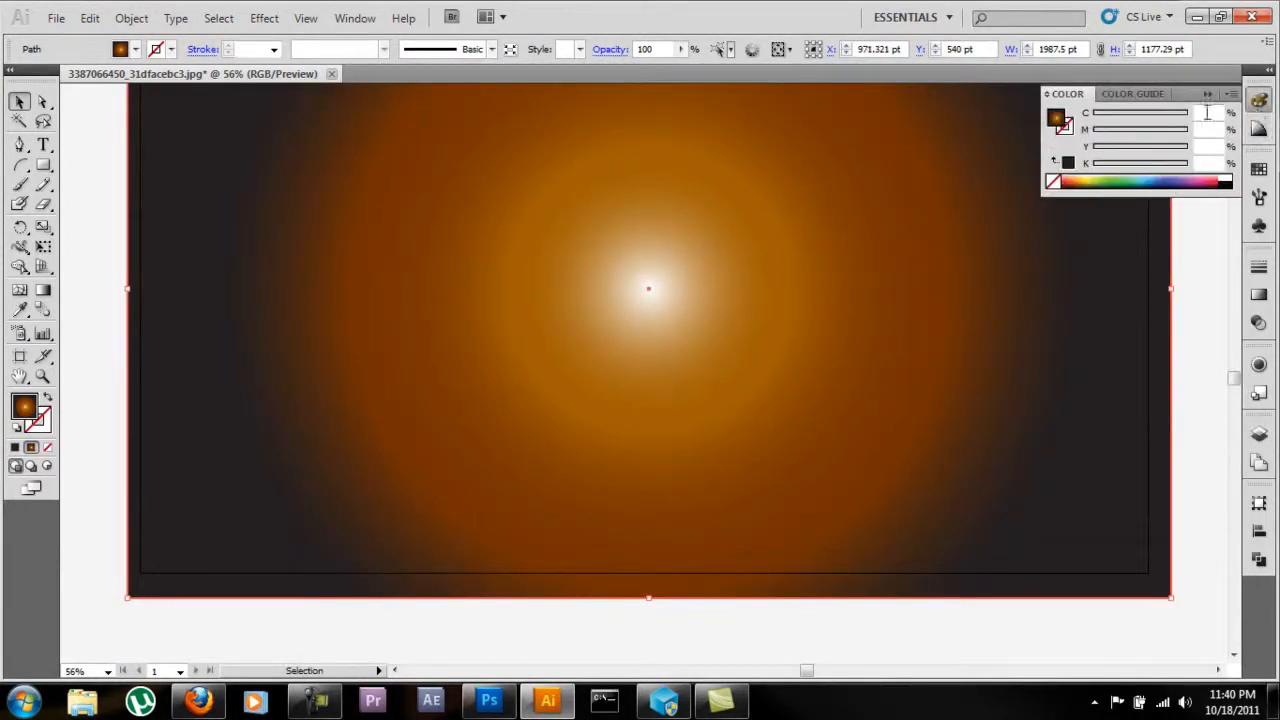
click(1070, 166)
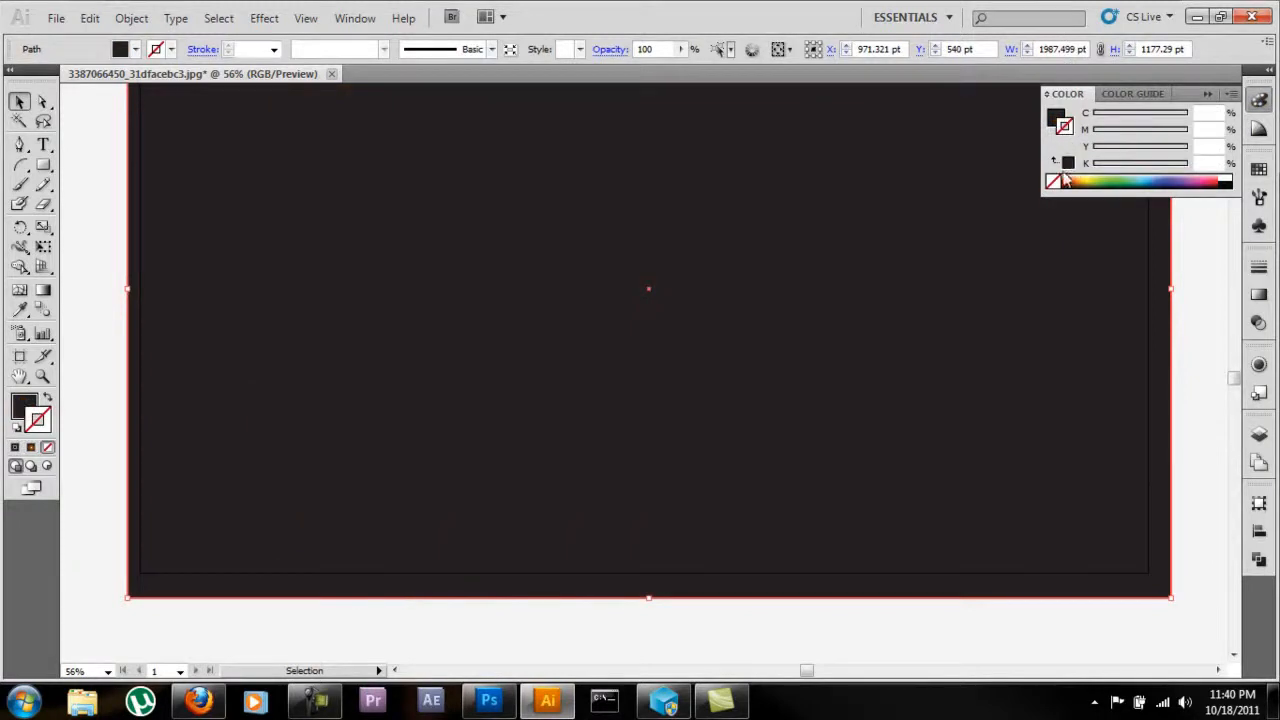
scroll(963, 234, up, 2)
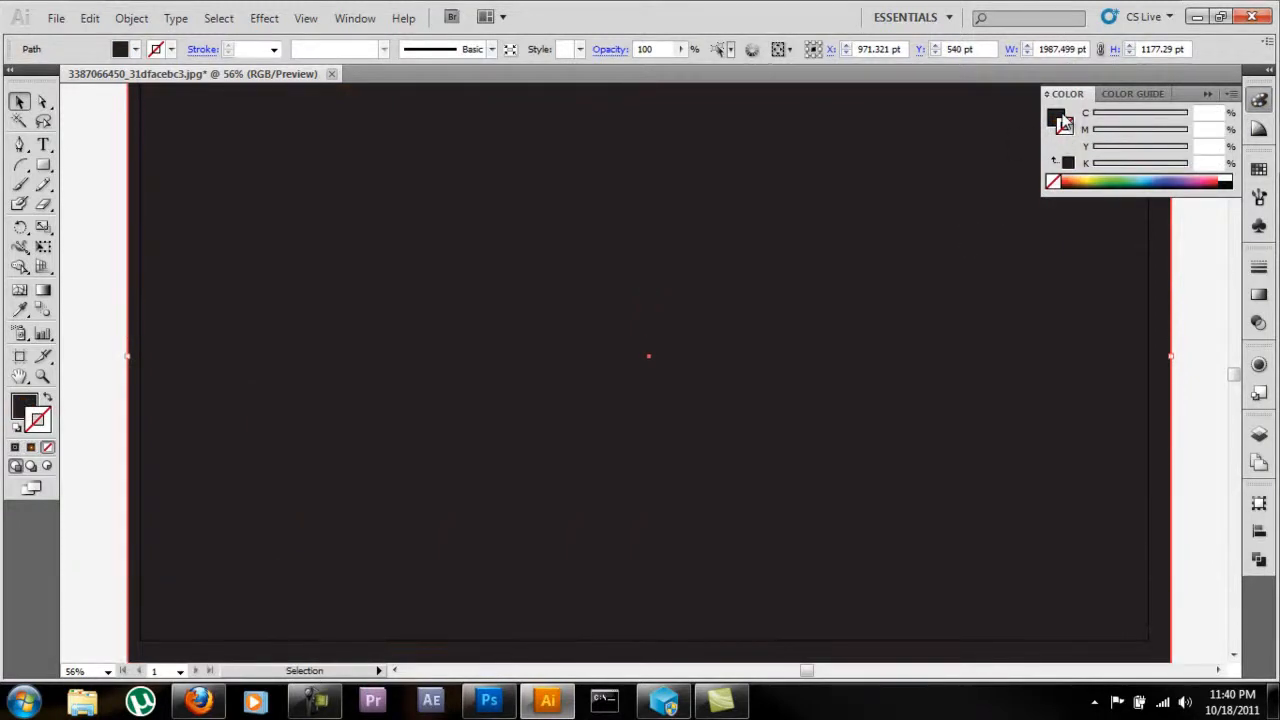
click(1063, 122)
drag(1160, 118, 1220, 178)
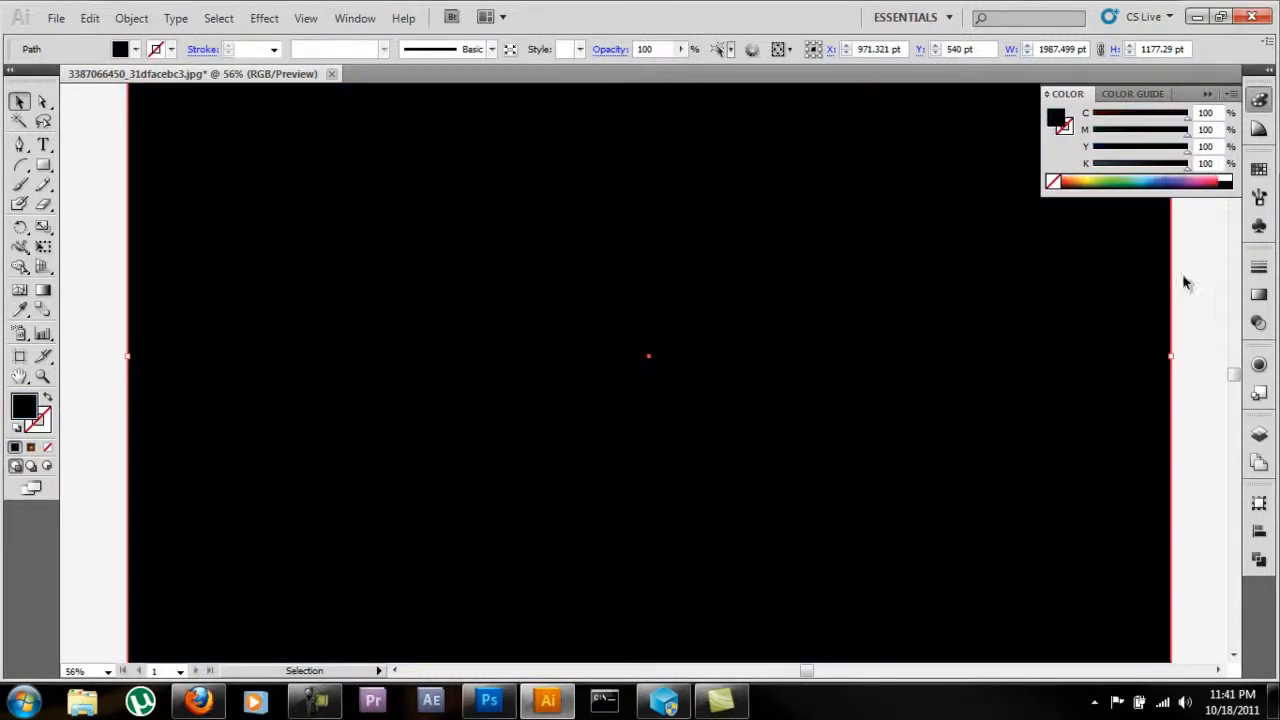
Step: Try the rectangle's fill with C, M and Y at 0% and K at 100%, and return those three values to 100%
drag(1187, 120, 1073, 124)
drag(1192, 140, 1066, 137)
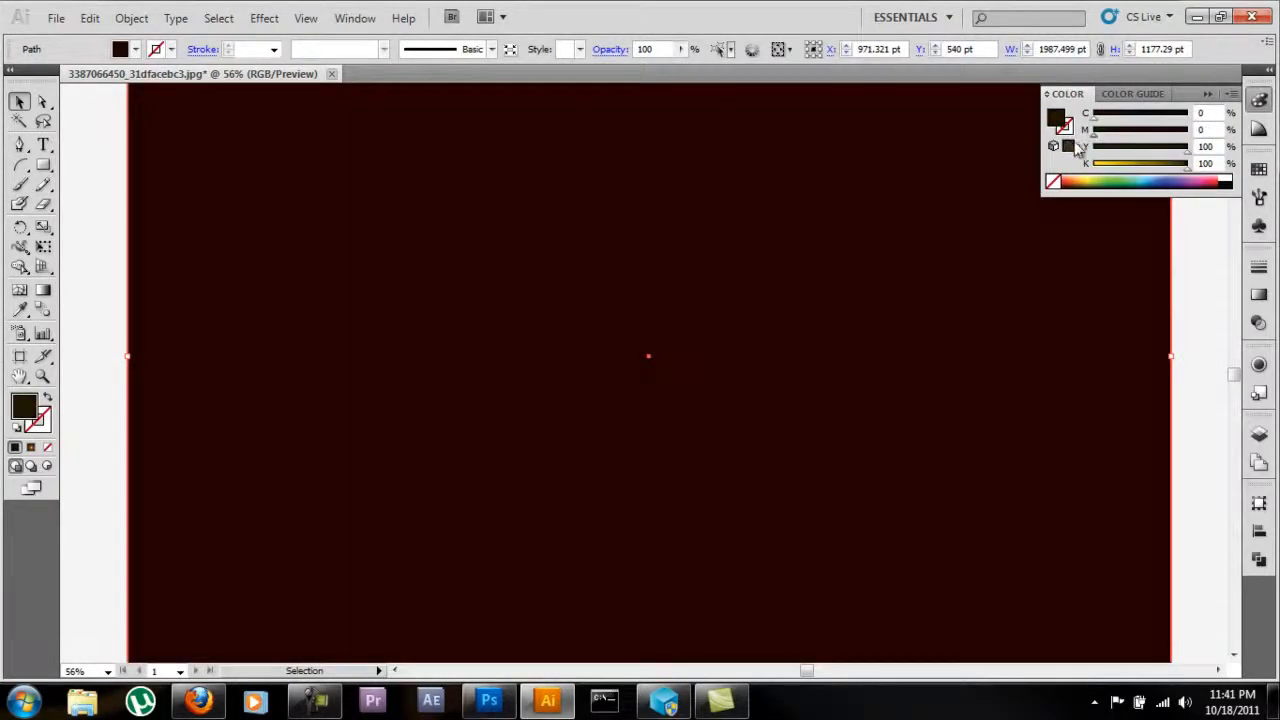
drag(1188, 147, 1000, 149)
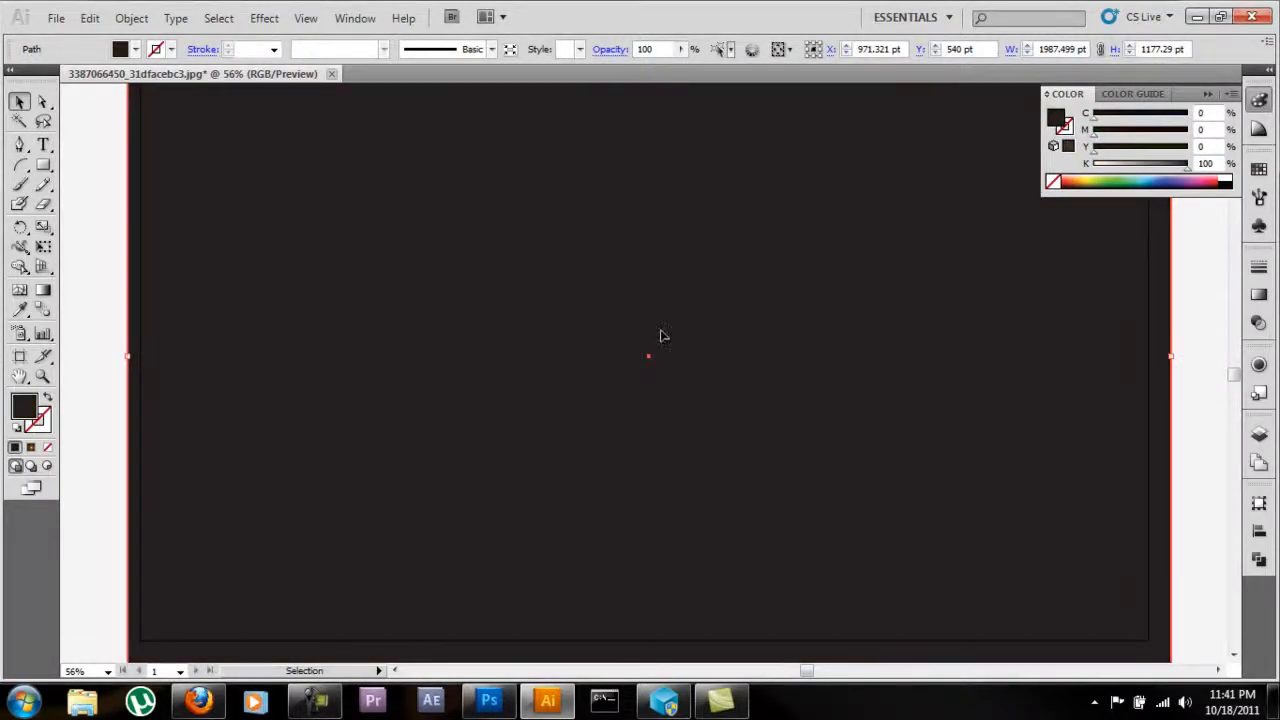
drag(1093, 147, 1190, 148)
drag(1093, 131, 1192, 131)
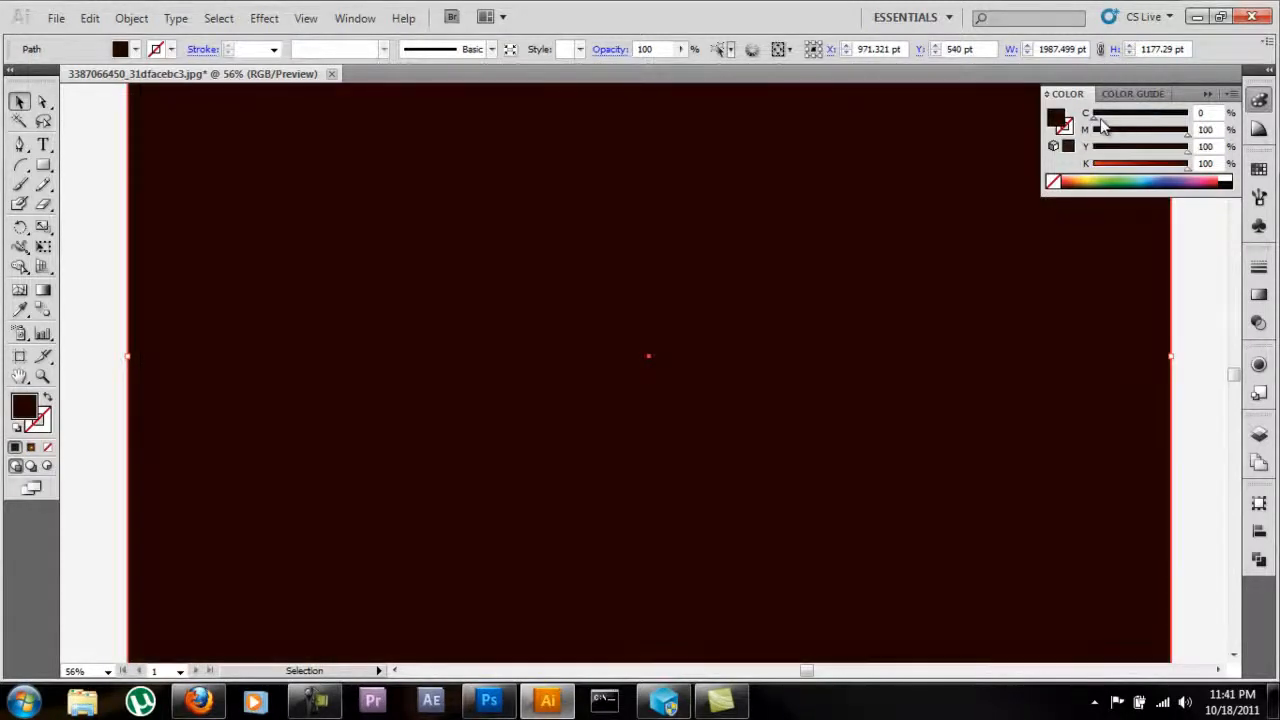
drag(1093, 114, 1192, 114)
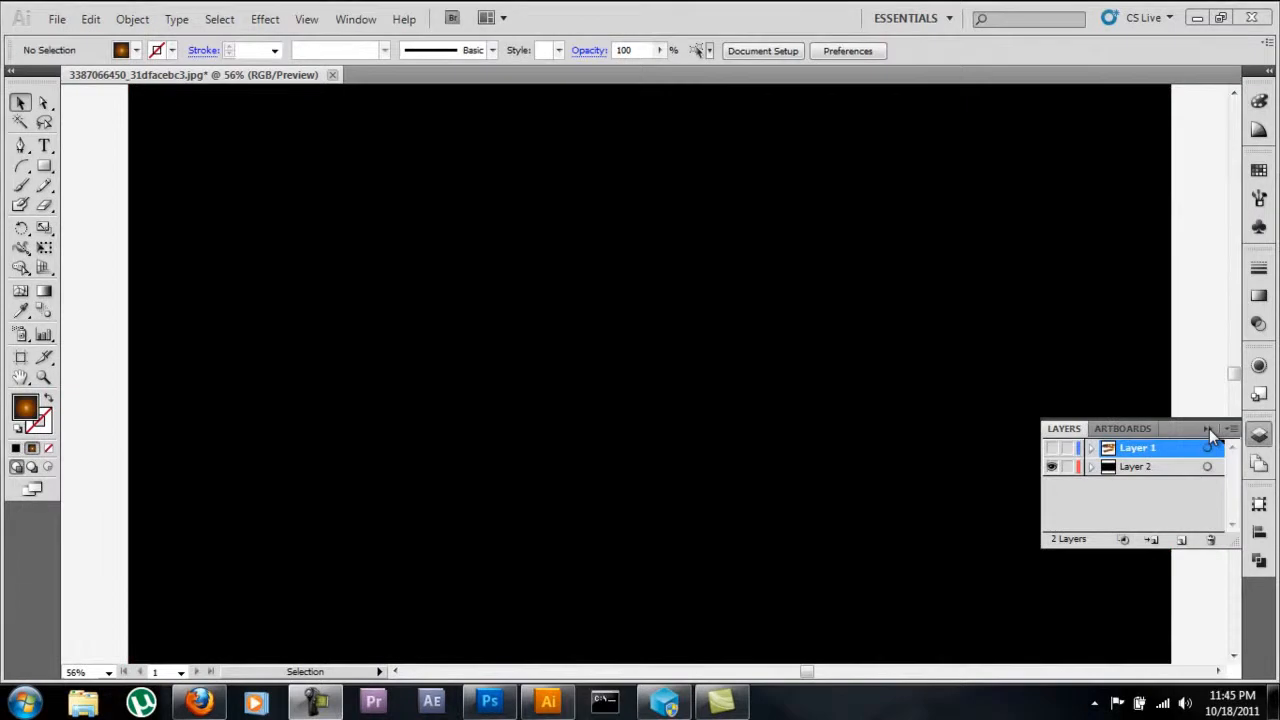
Step: Show Layer 1 again so the skull sits over the black background
click(1209, 429)
click(1258, 438)
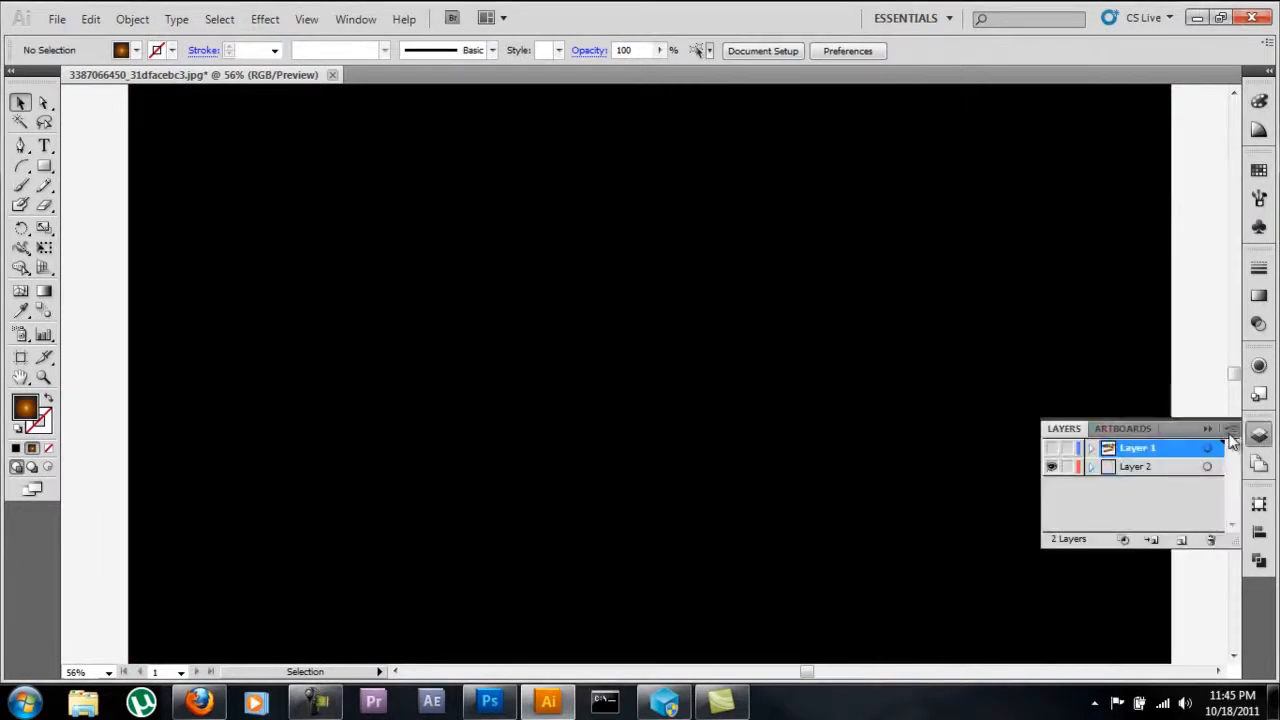
click(1054, 450)
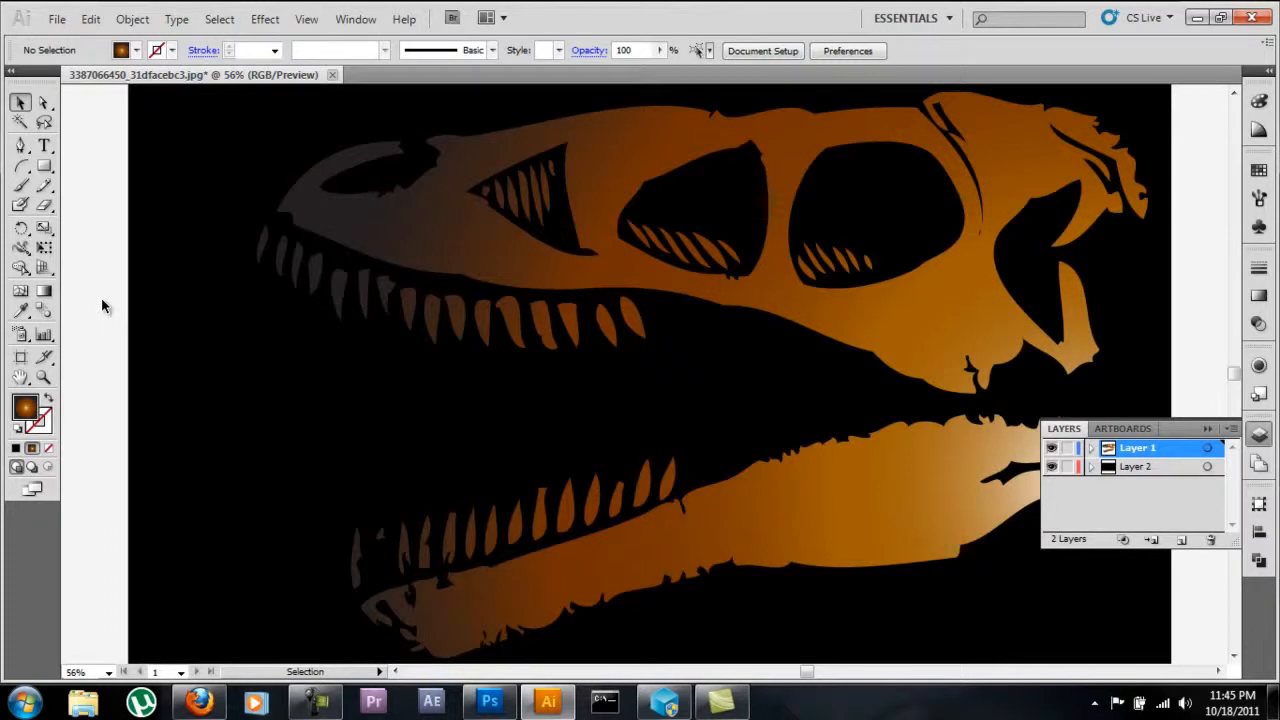
Step: Set the opacity of the black end stop in the skull's radial gradient to 0%, and deselect the skull
click(340, 242)
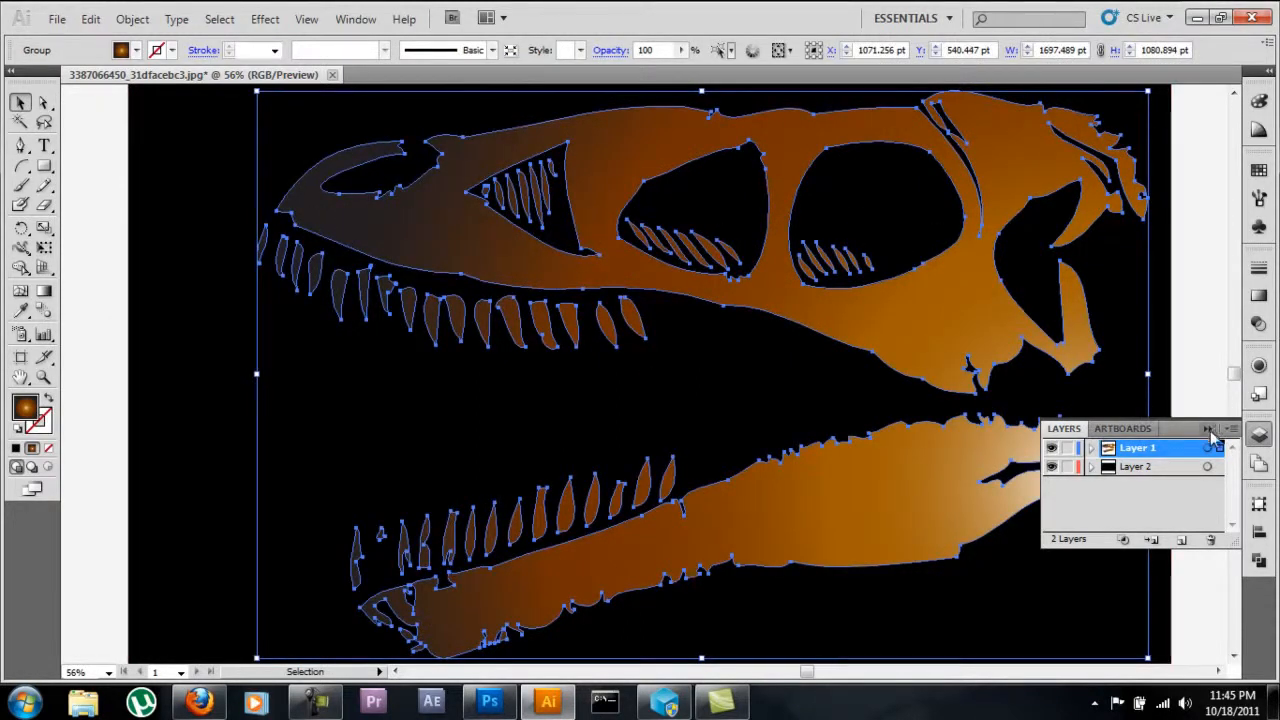
click(1260, 297)
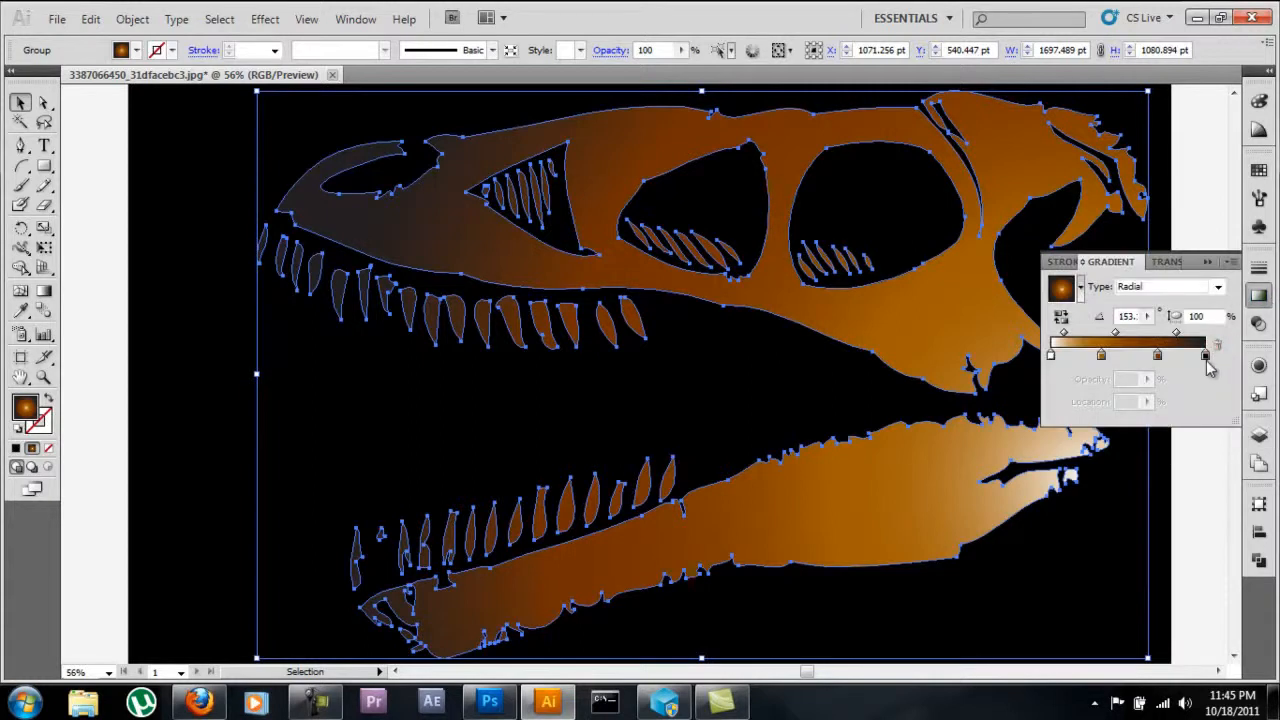
double_click(1206, 358)
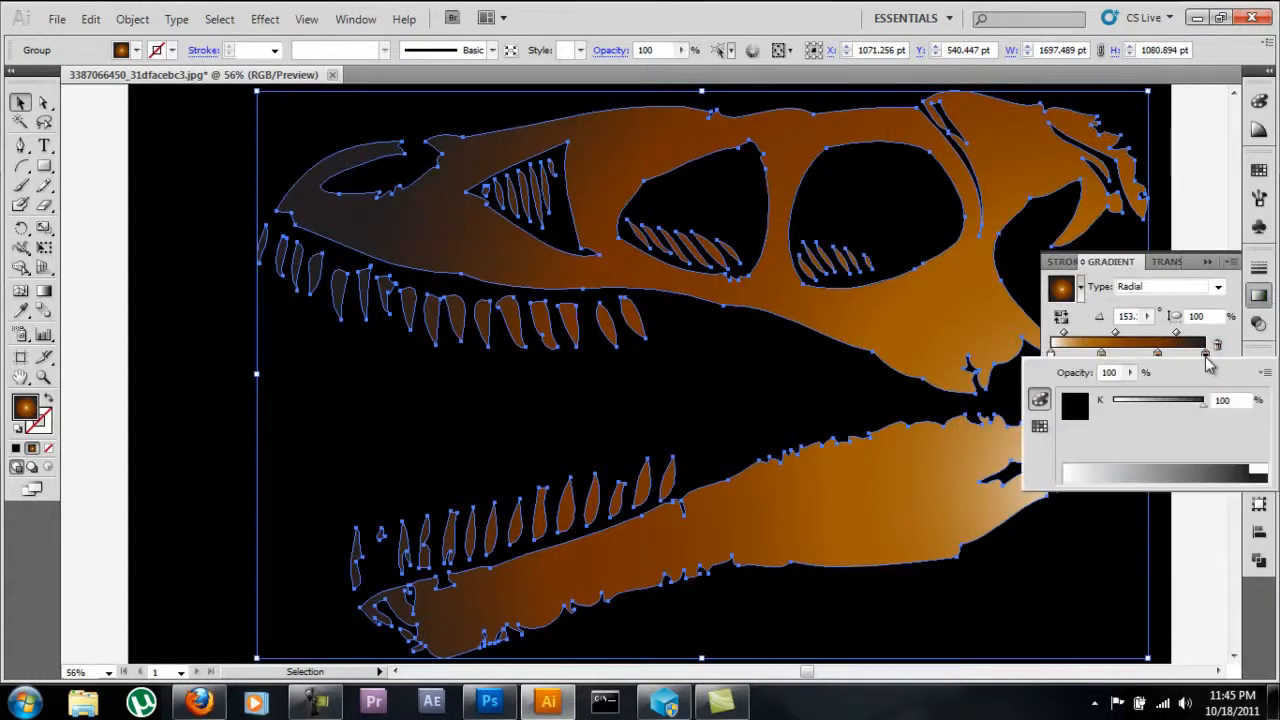
click(1132, 374)
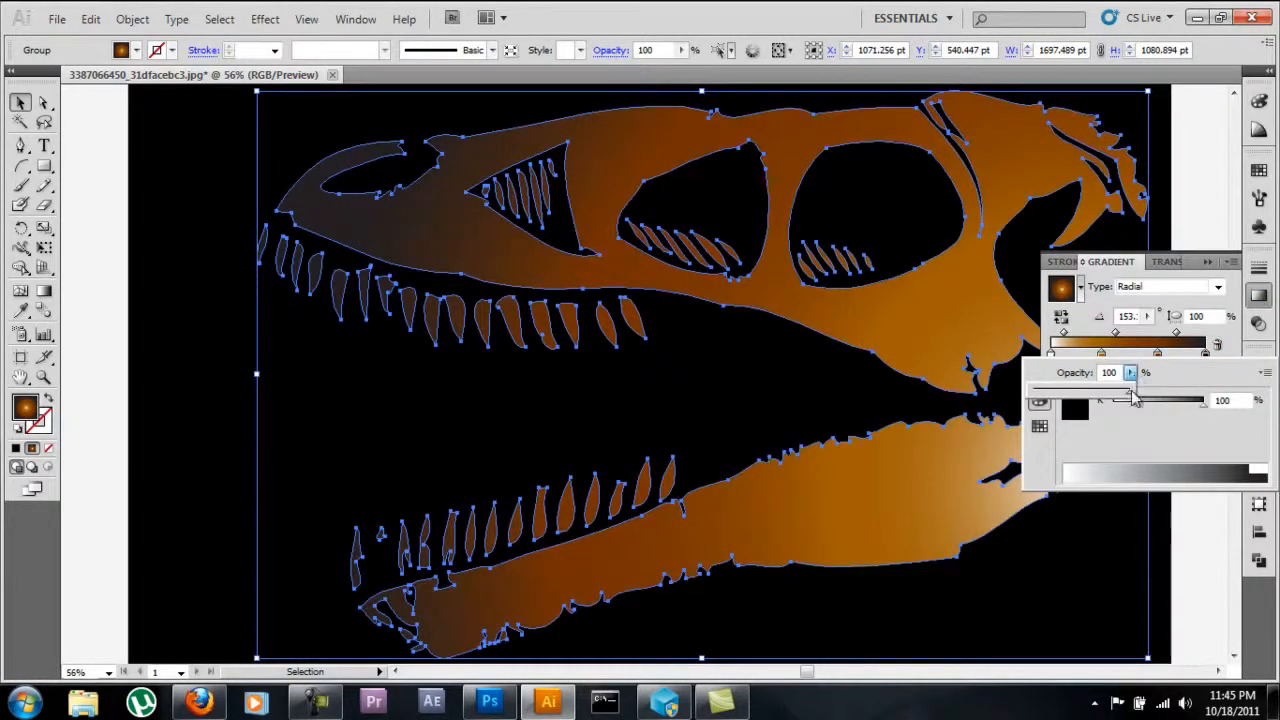
drag(1008, 402, 998, 400)
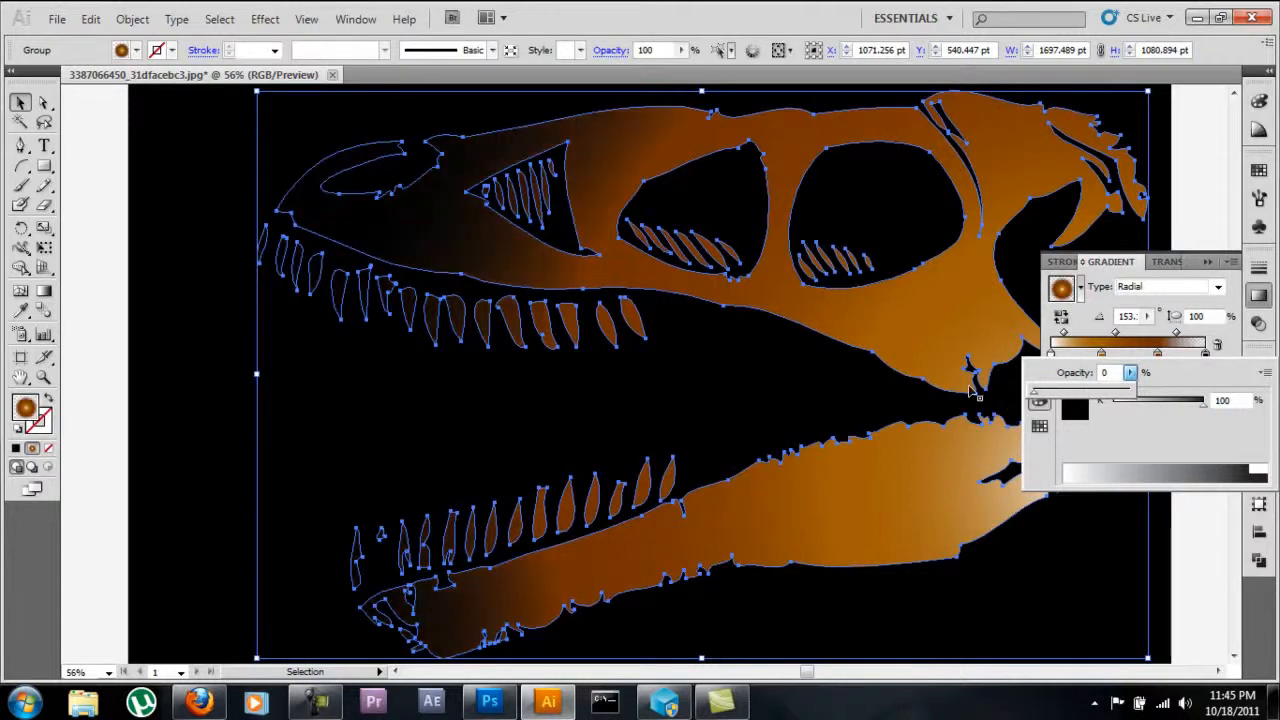
click(1185, 399)
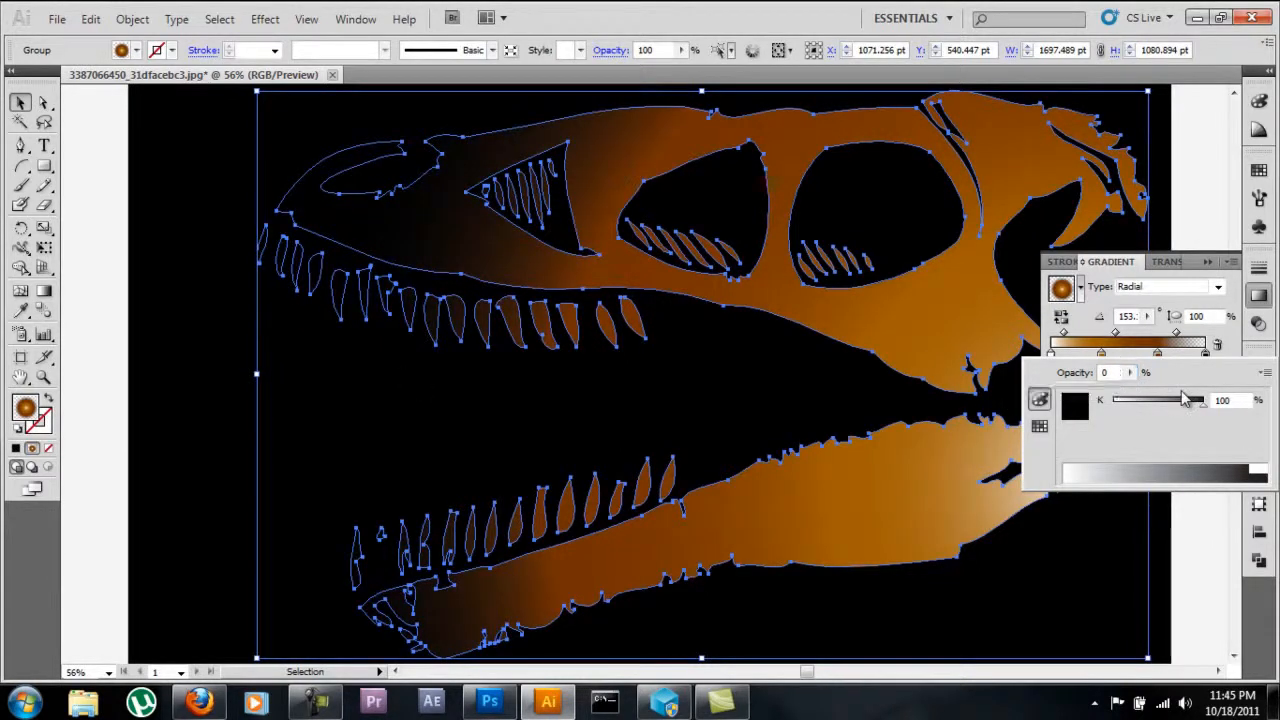
click(150, 274)
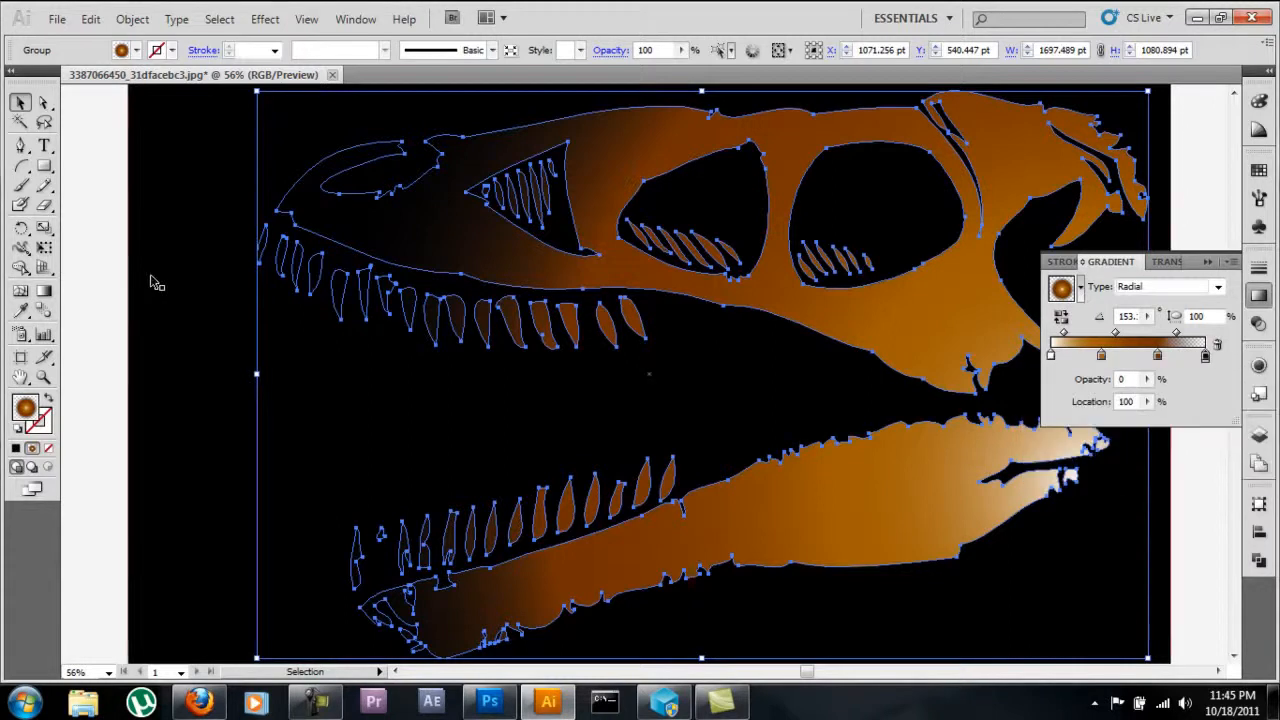
click(1207, 262)
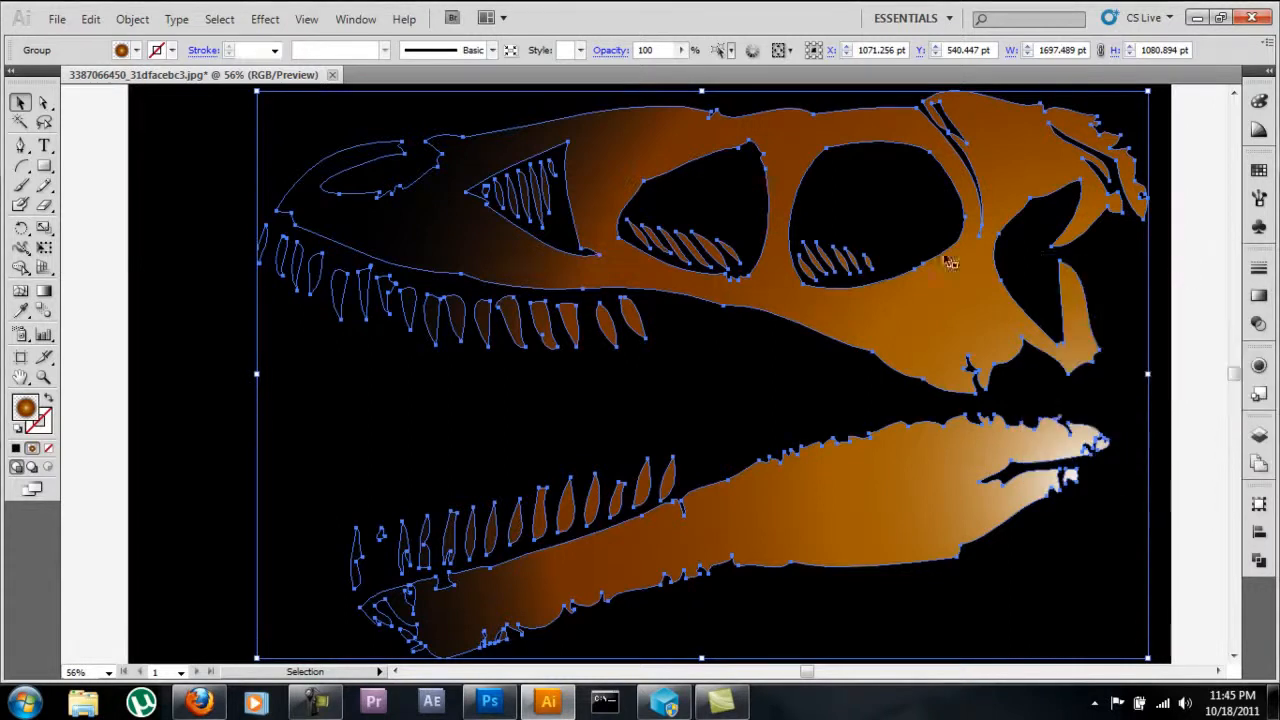
click(95, 235)
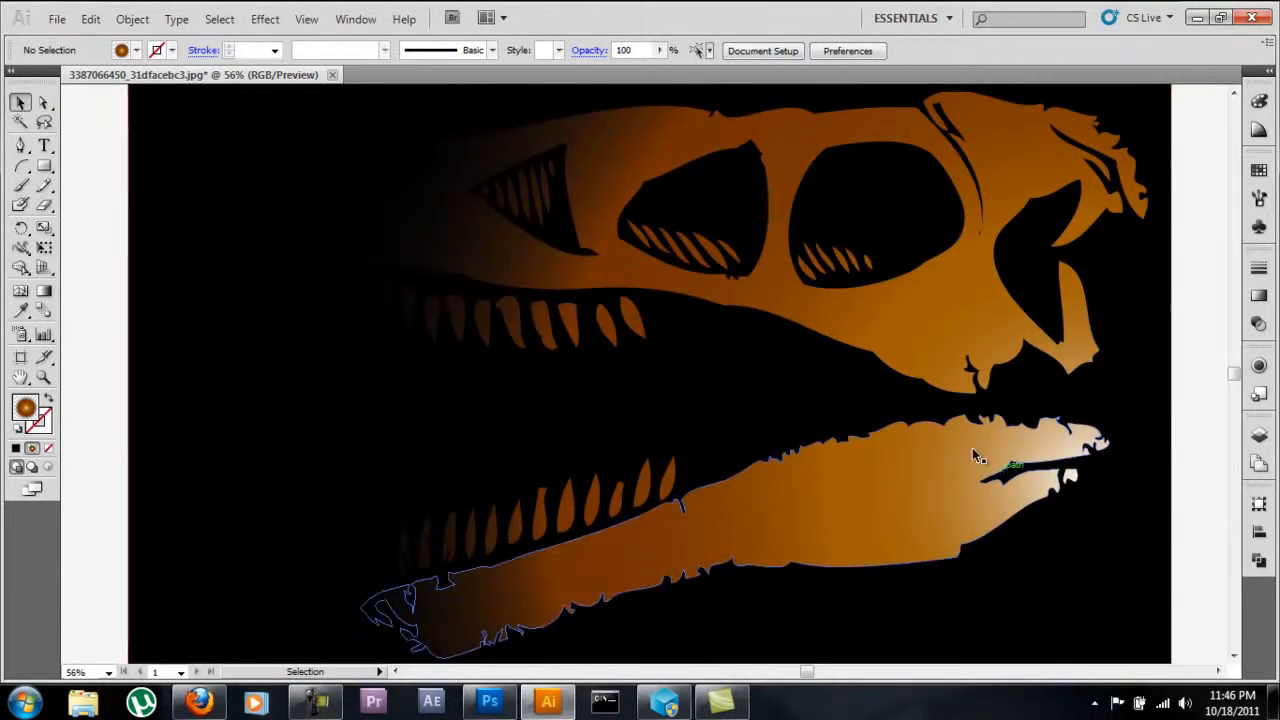
Step: Redraw the skull's gradient from the back end of the lower jaw to just beyond the tip of the snout
click(625, 447)
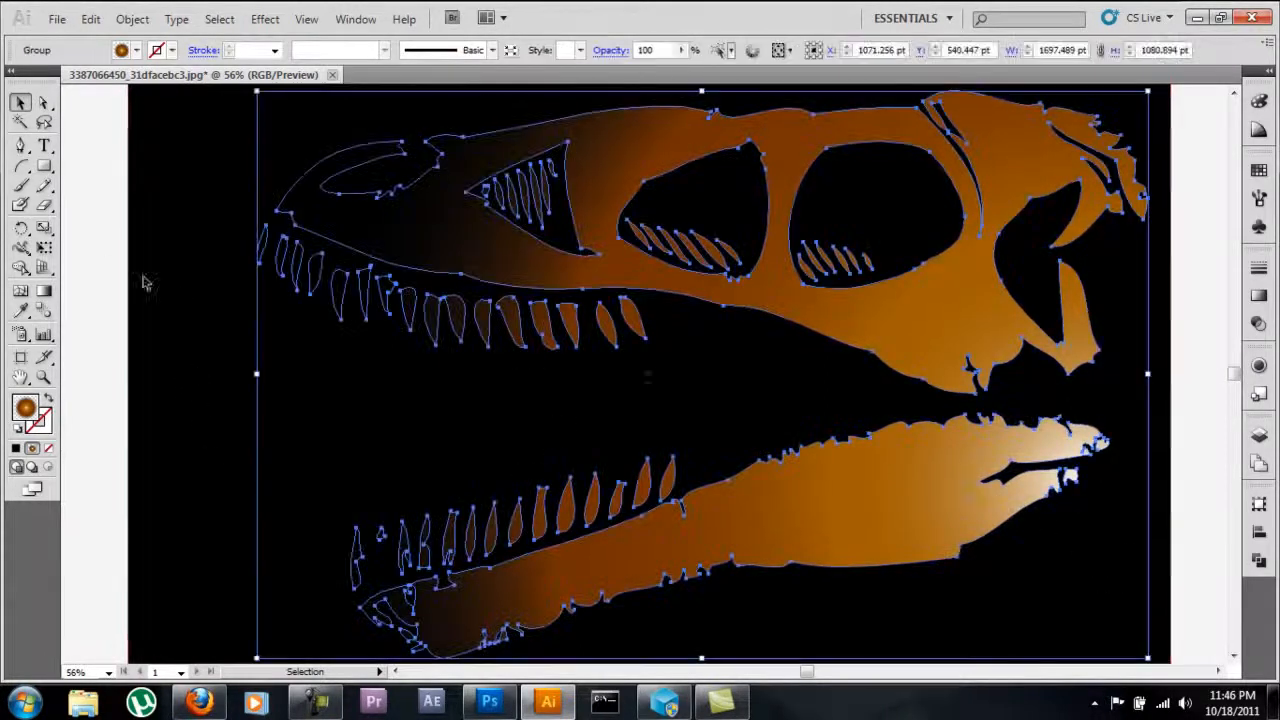
click(44, 290)
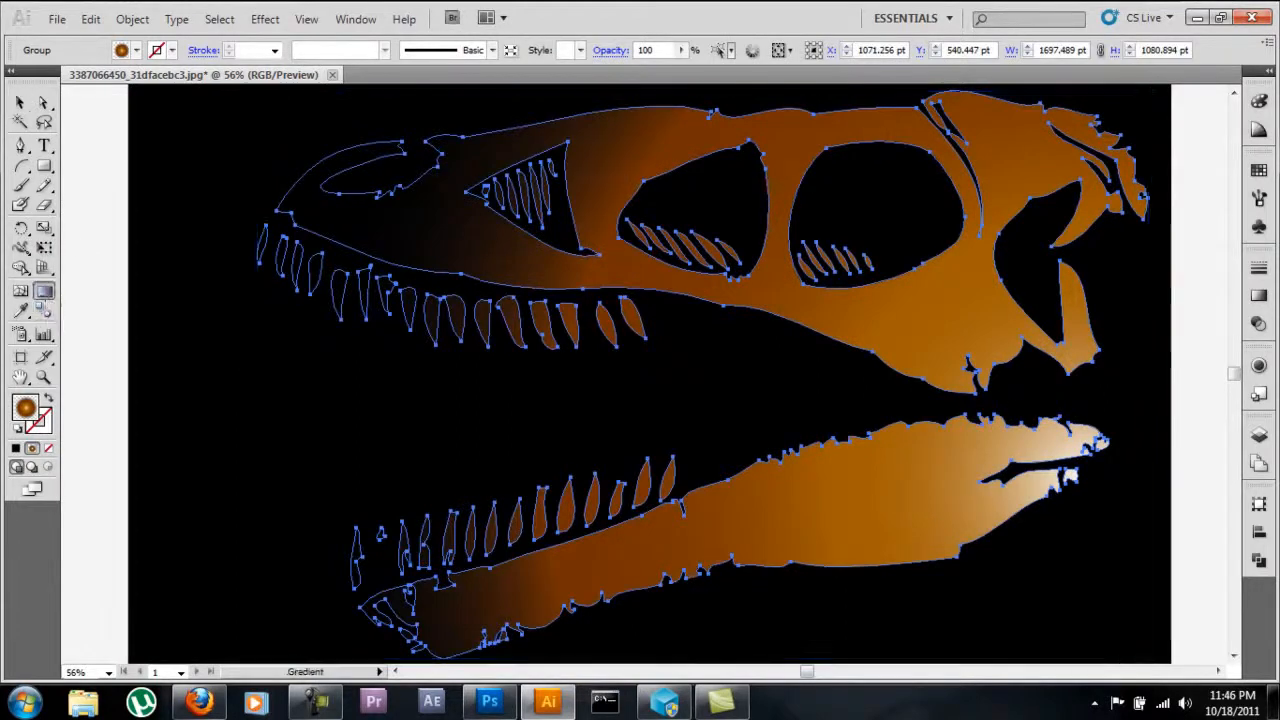
drag(1087, 509, 410, 172)
drag(1102, 487, 228, 150)
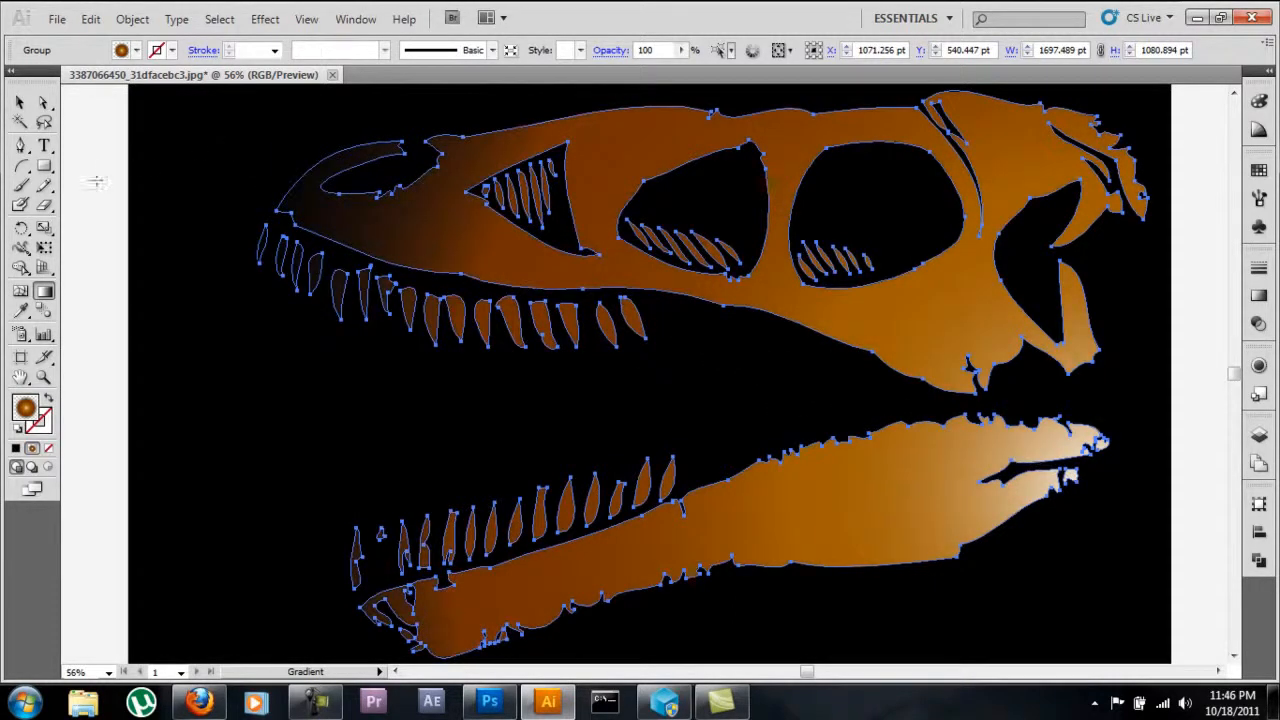
click(19, 103)
click(105, 216)
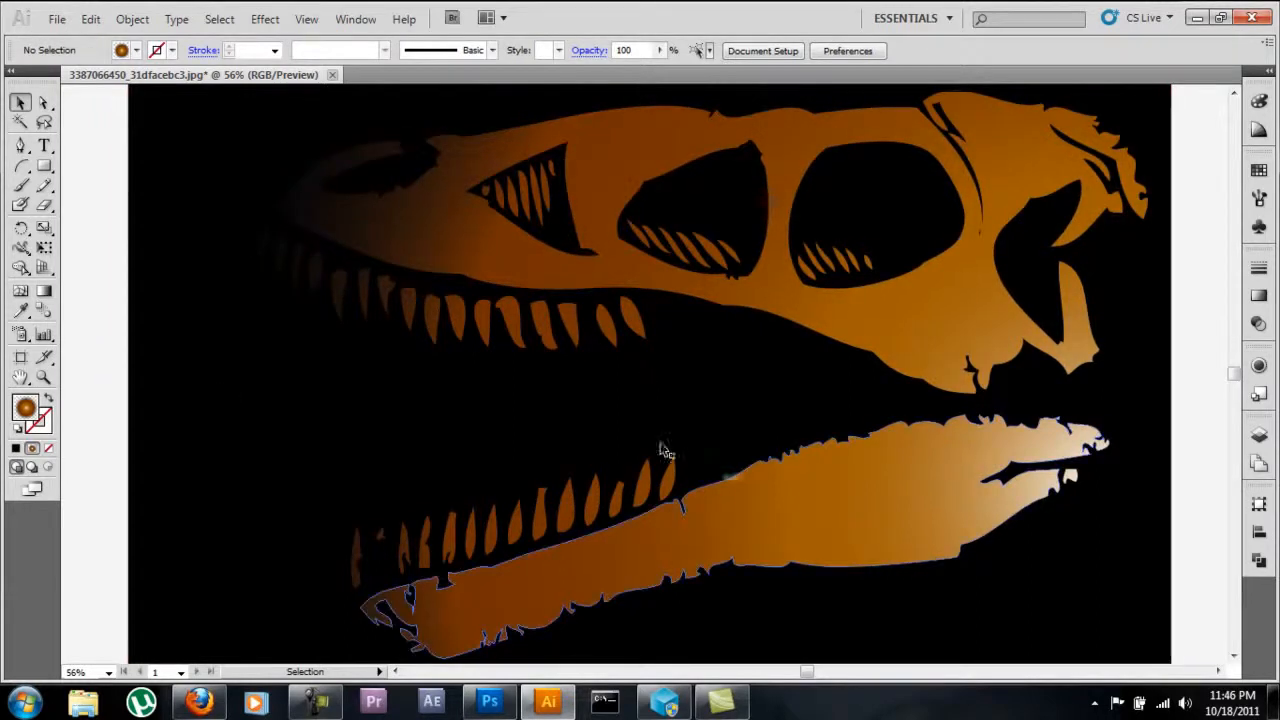
Step: Redraw the skull's gradient from behind the lower jaw to the artboard's upper-left corner, so the snout fades less
click(347, 216)
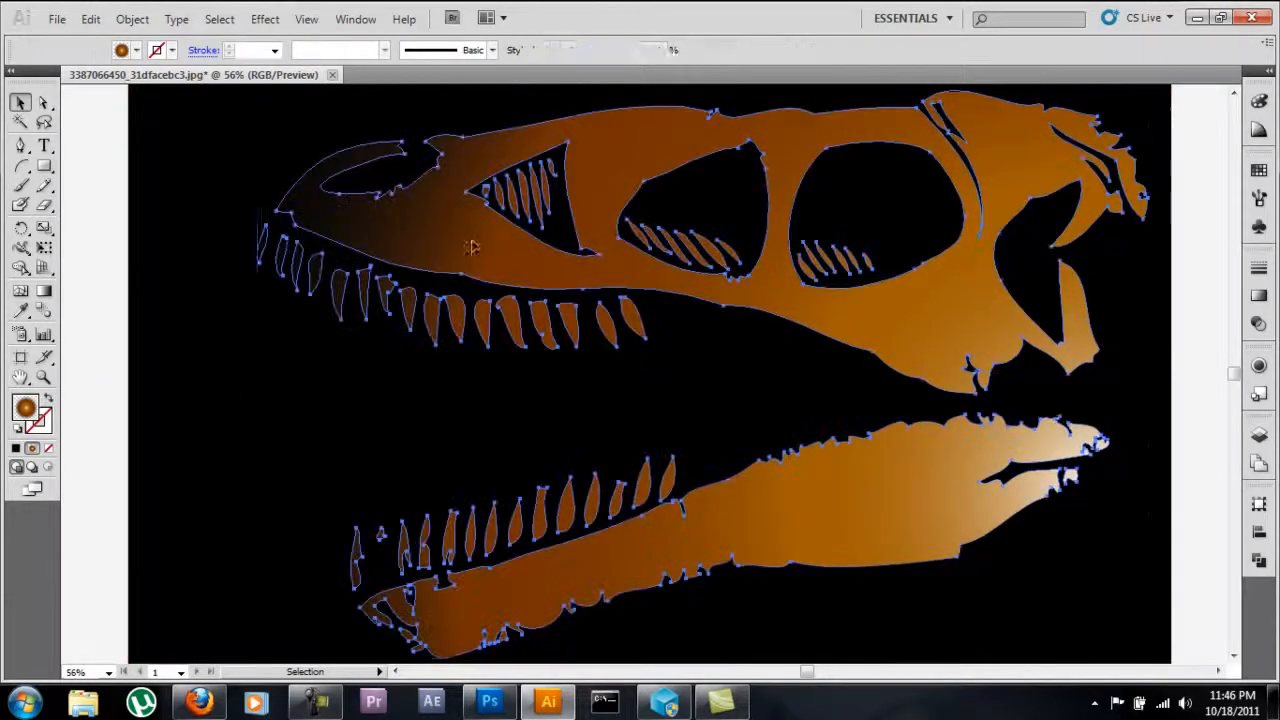
click(62, 292)
click(362, 222)
click(44, 291)
drag(1010, 518, 153, 101)
click(21, 103)
click(297, 270)
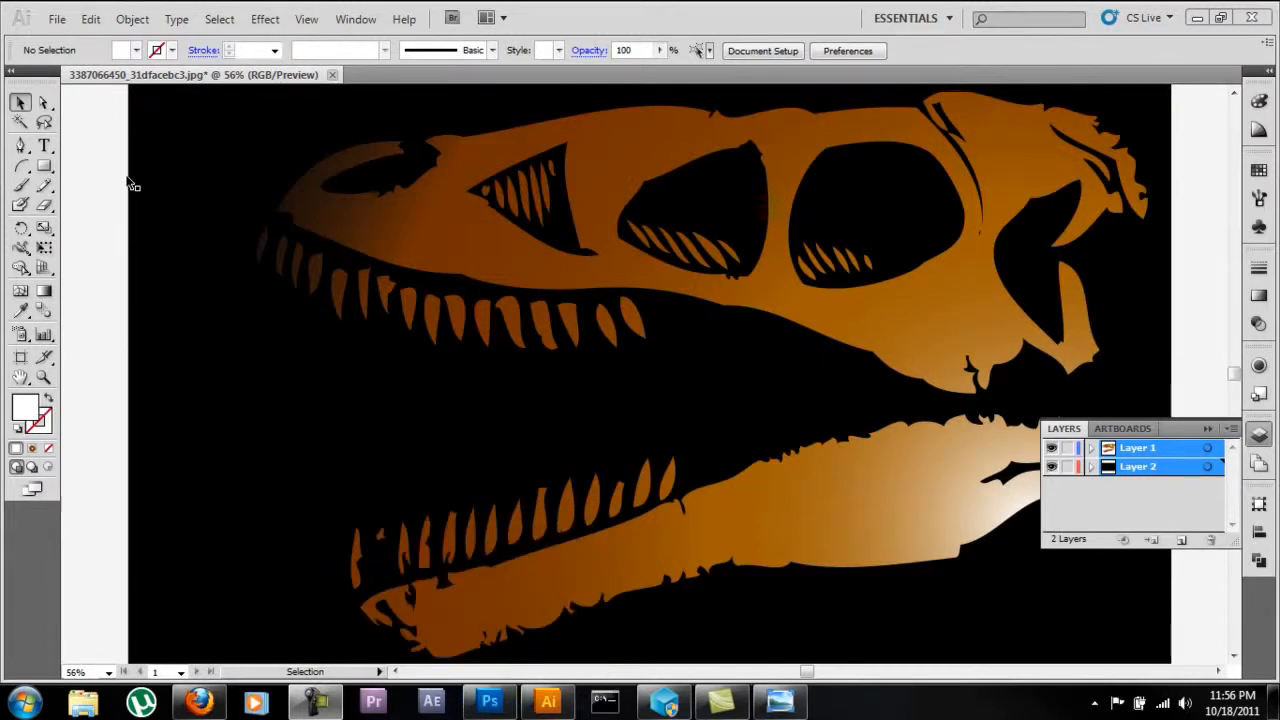
Step: Review the file formats offered for saving a copy of the document under Save As, and cancel without saving
click(55, 18)
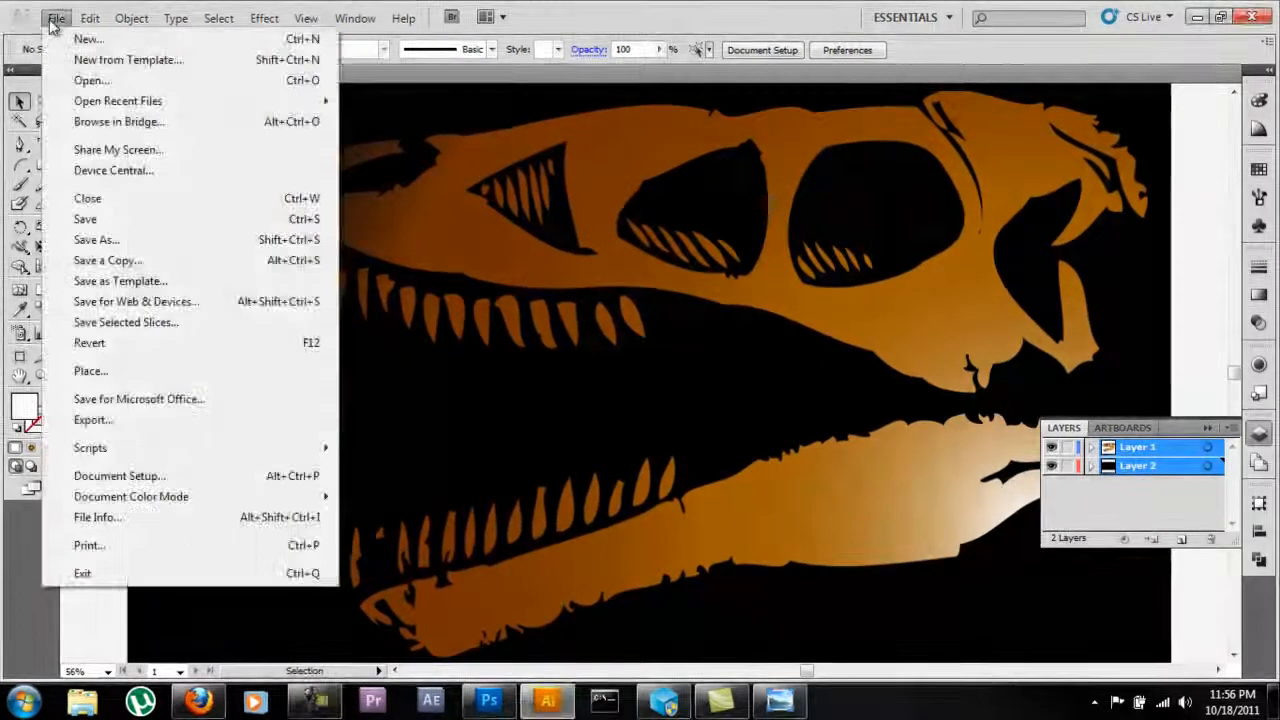
click(166, 240)
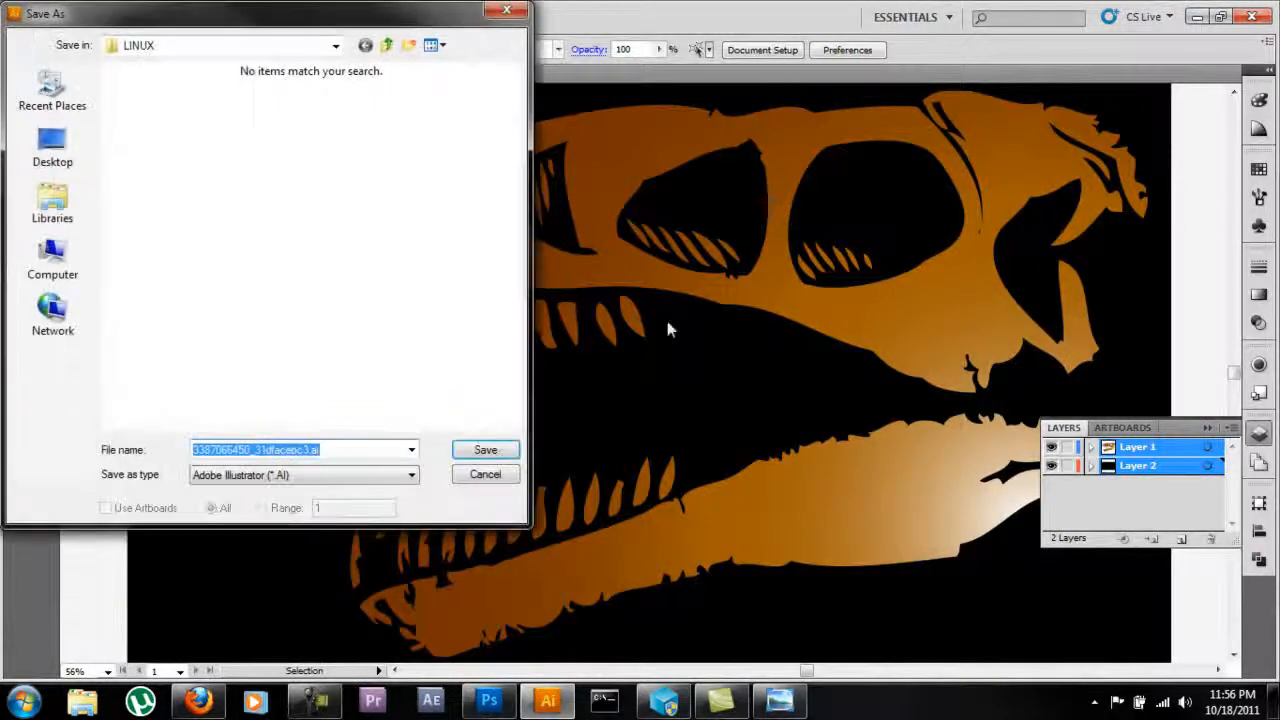
click(285, 481)
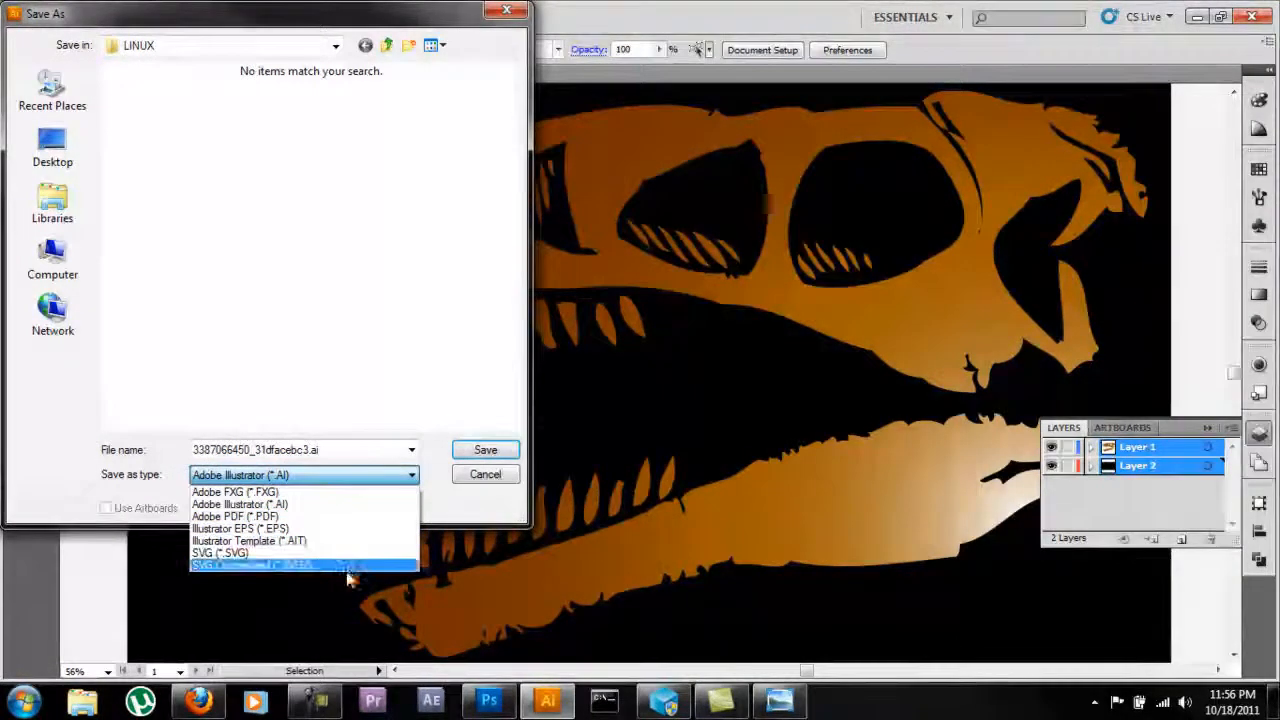
click(315, 479)
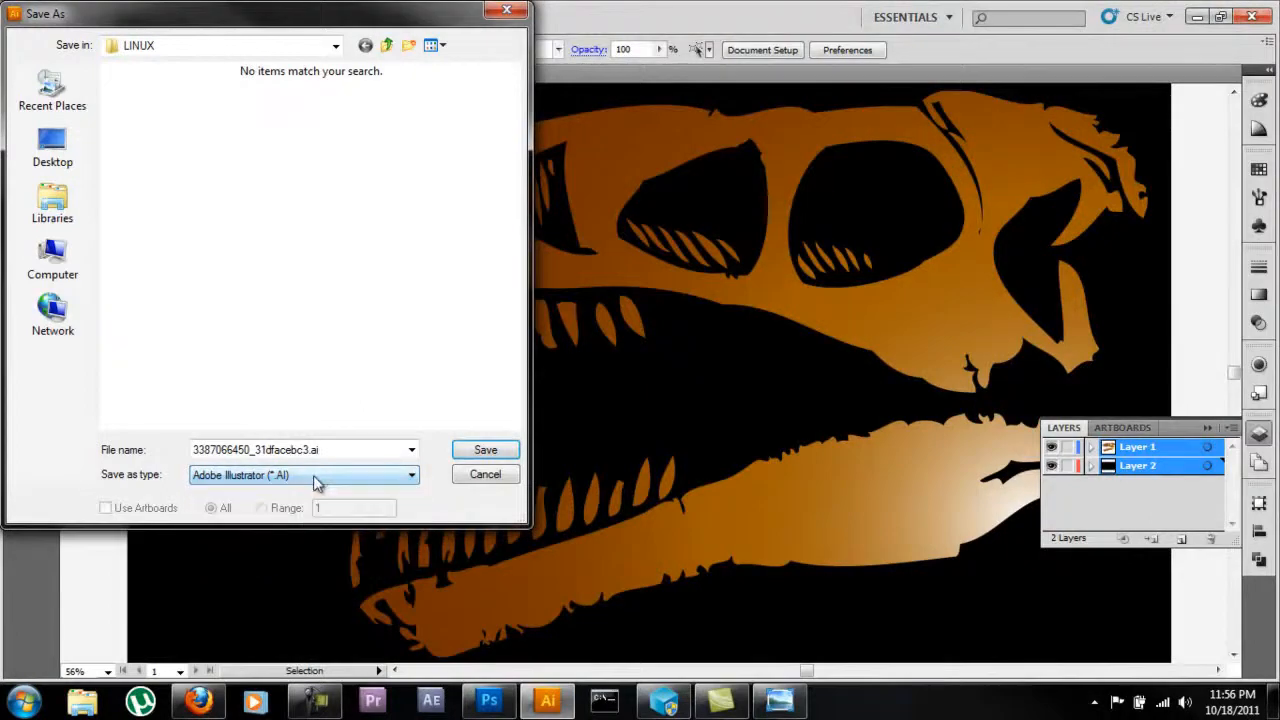
click(484, 475)
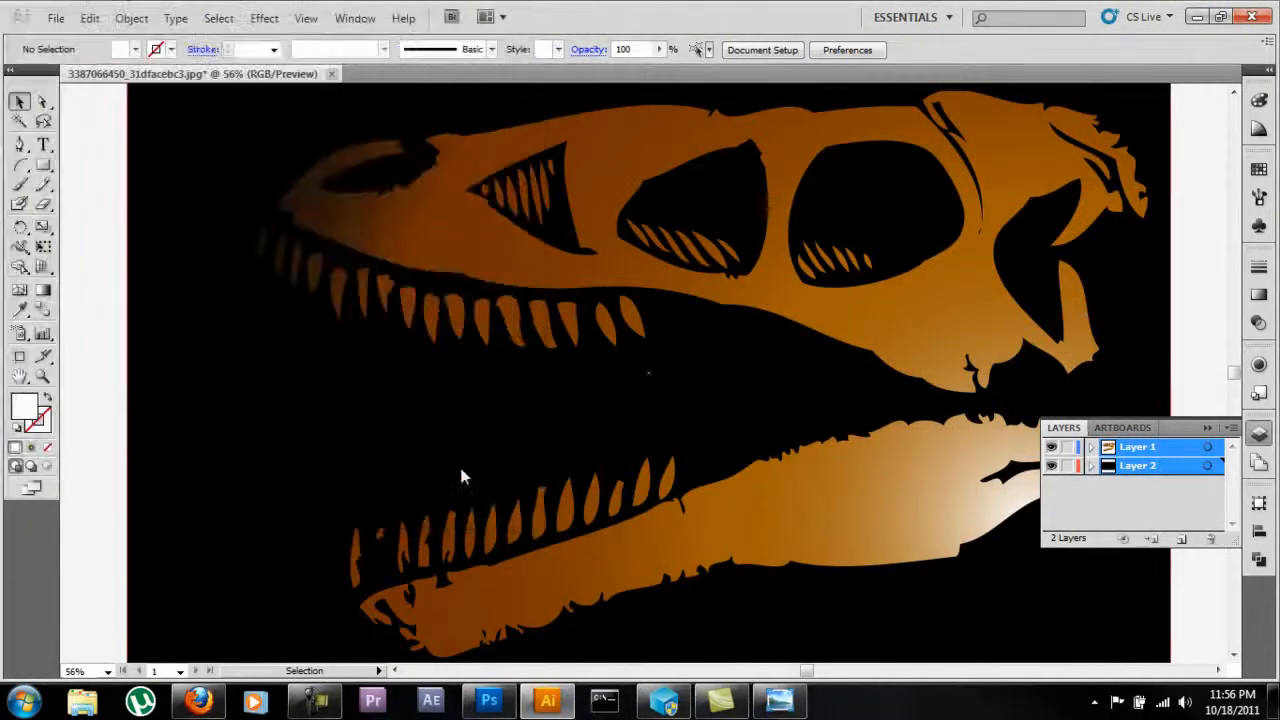
Step: Copy the skull together with its black background, switch to Photoshop, and paste them into the Raptor_1 document as a vector smart object
key(a)
key(ctrl+minus)
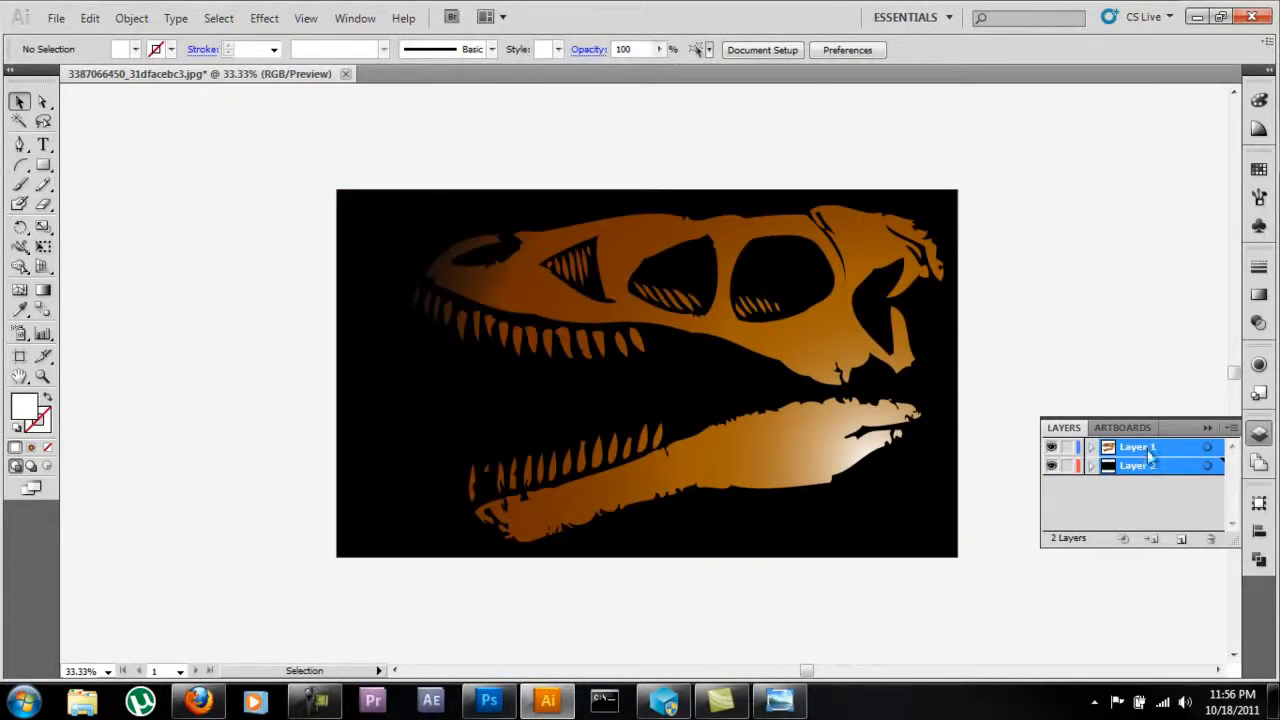
drag(294, 155, 1031, 617)
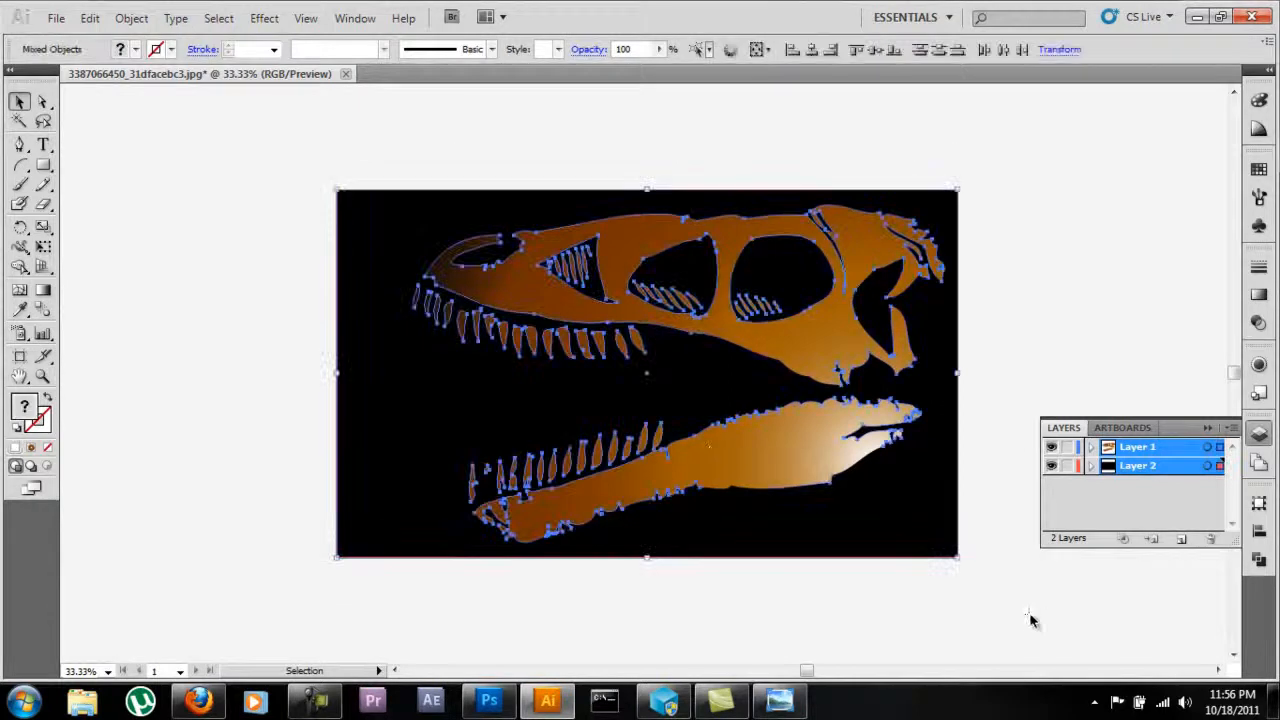
drag(434, 363, 490, 640)
click(489, 700)
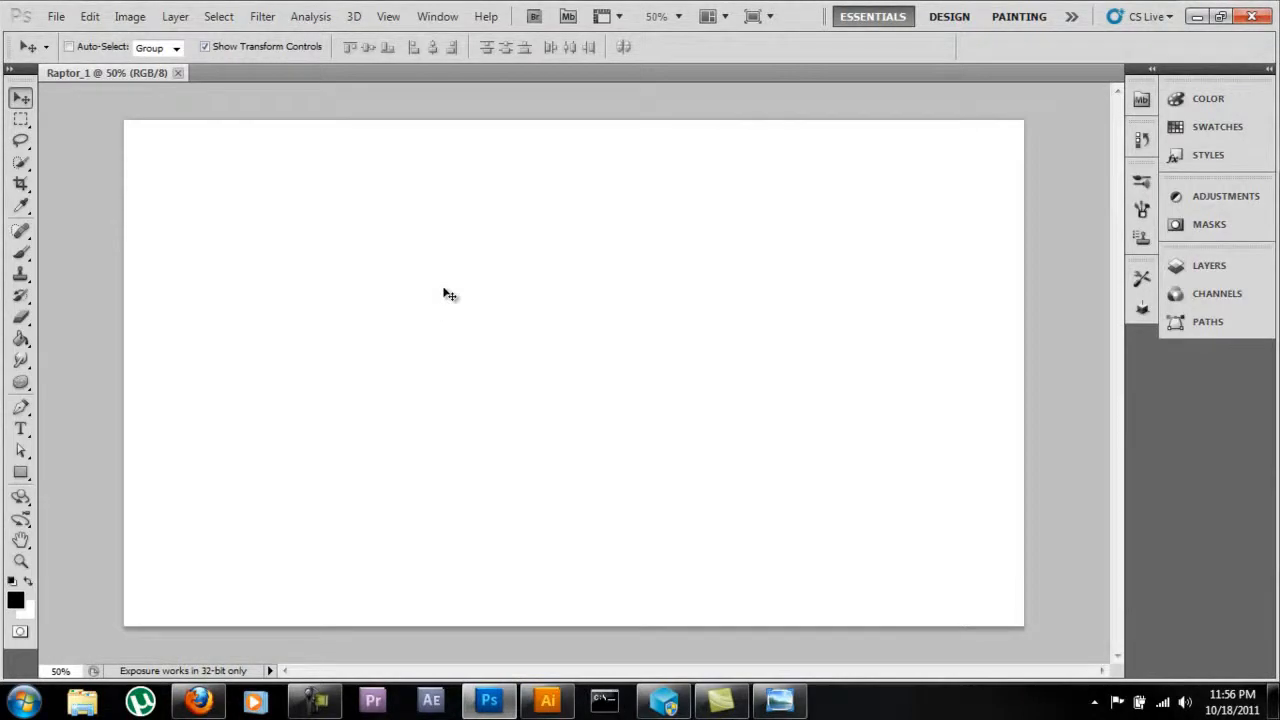
key(ctrl+v)
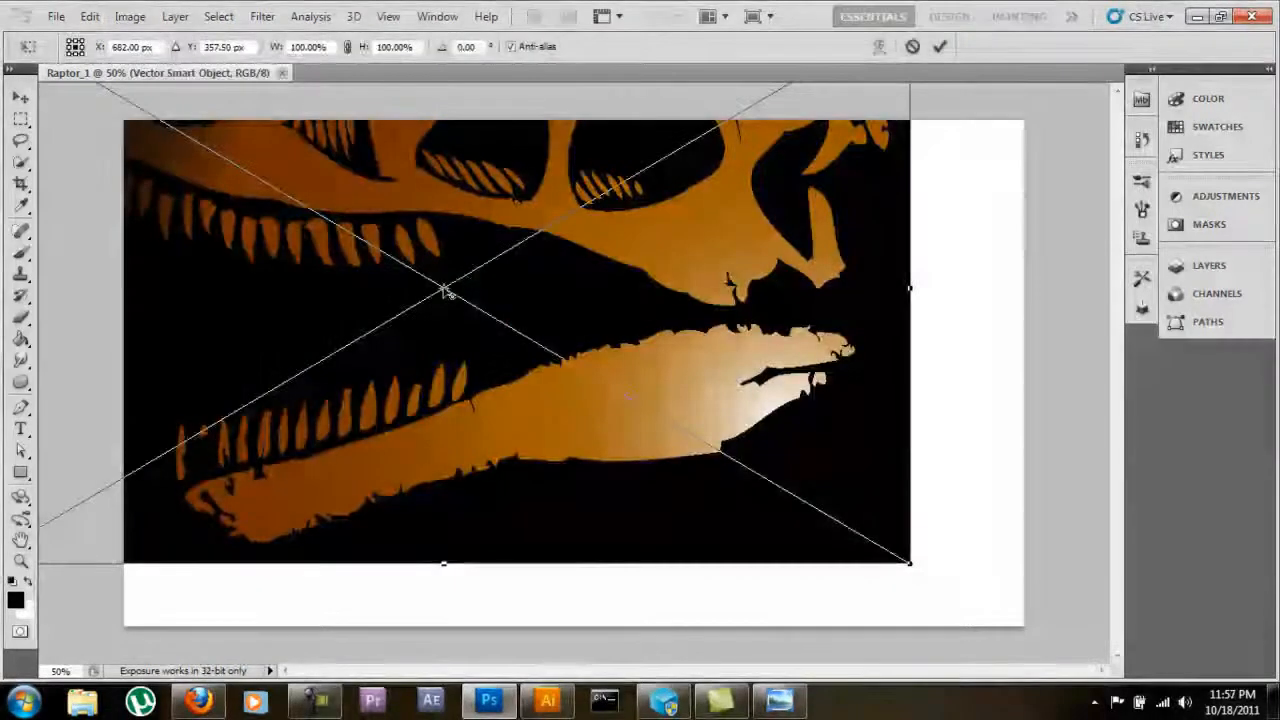
Step: Align the pasted artwork with the canvas's upper-left corner and scale it to about 98.5% width and 98.6% height, covering the whole canvas
drag(450, 296, 639, 415)
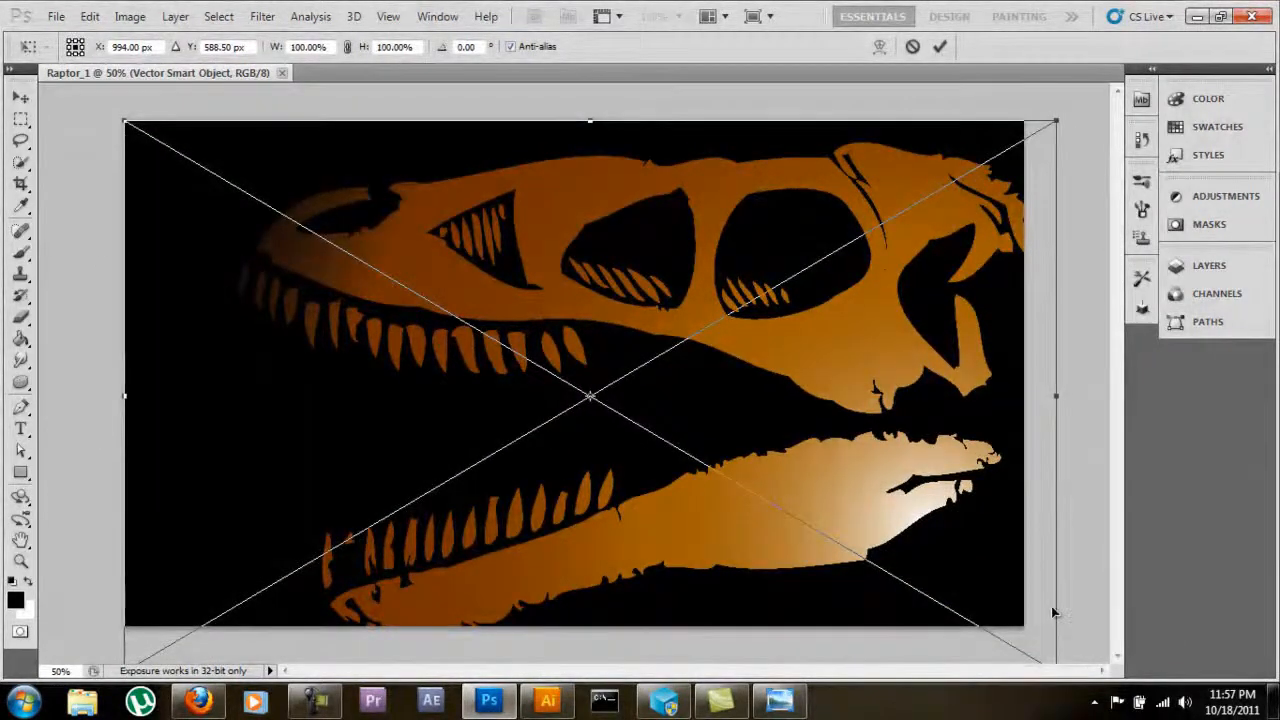
key(ctrl+minus)
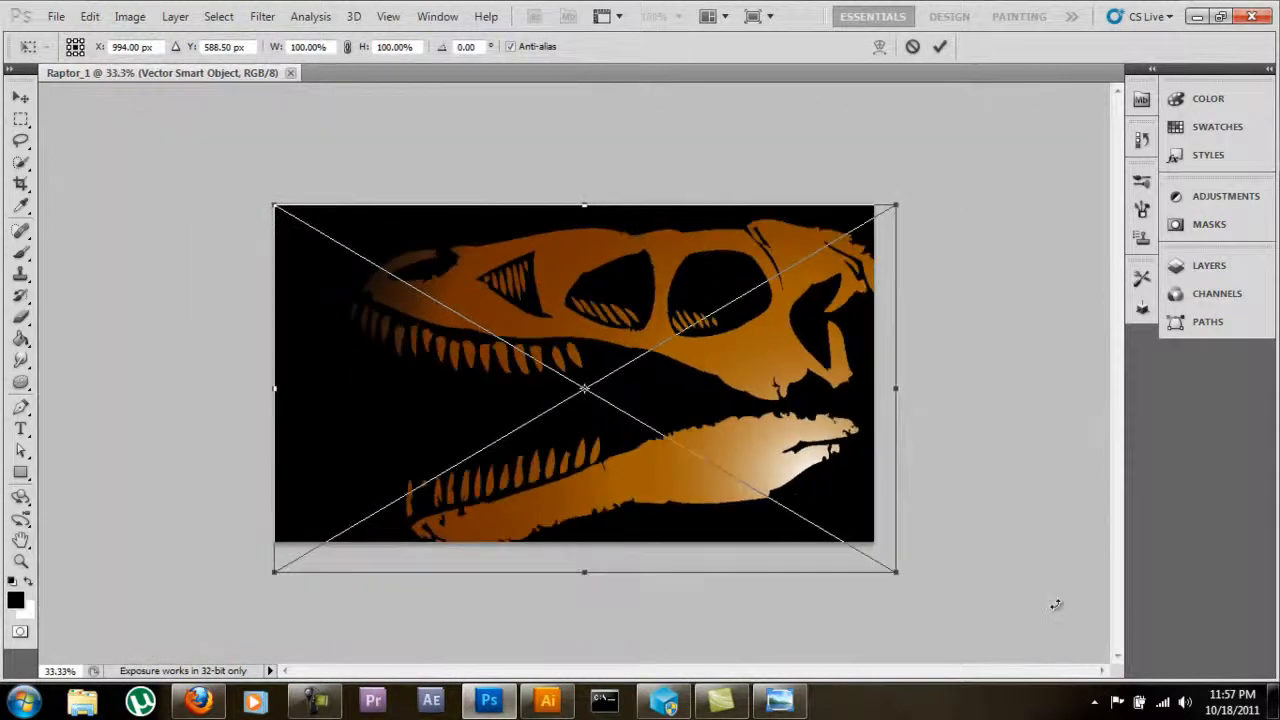
drag(895, 572, 873, 545)
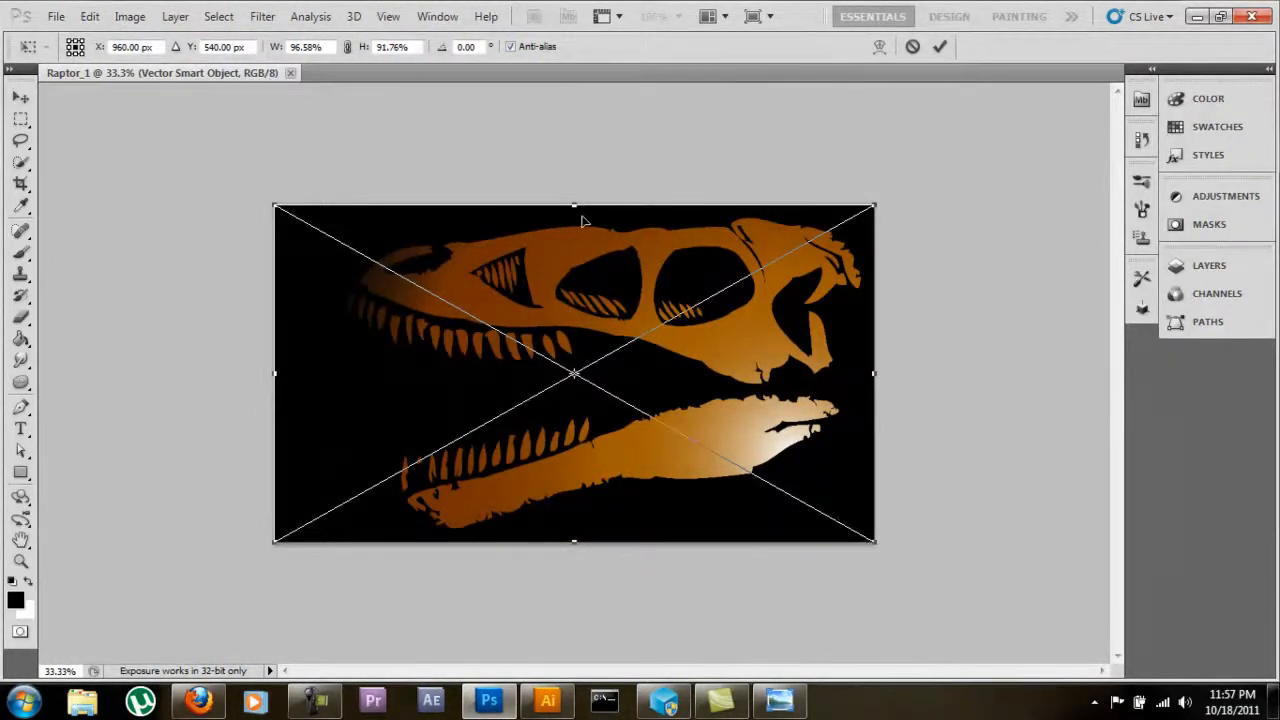
drag(577, 206, 576, 193)
drag(573, 541, 573, 553)
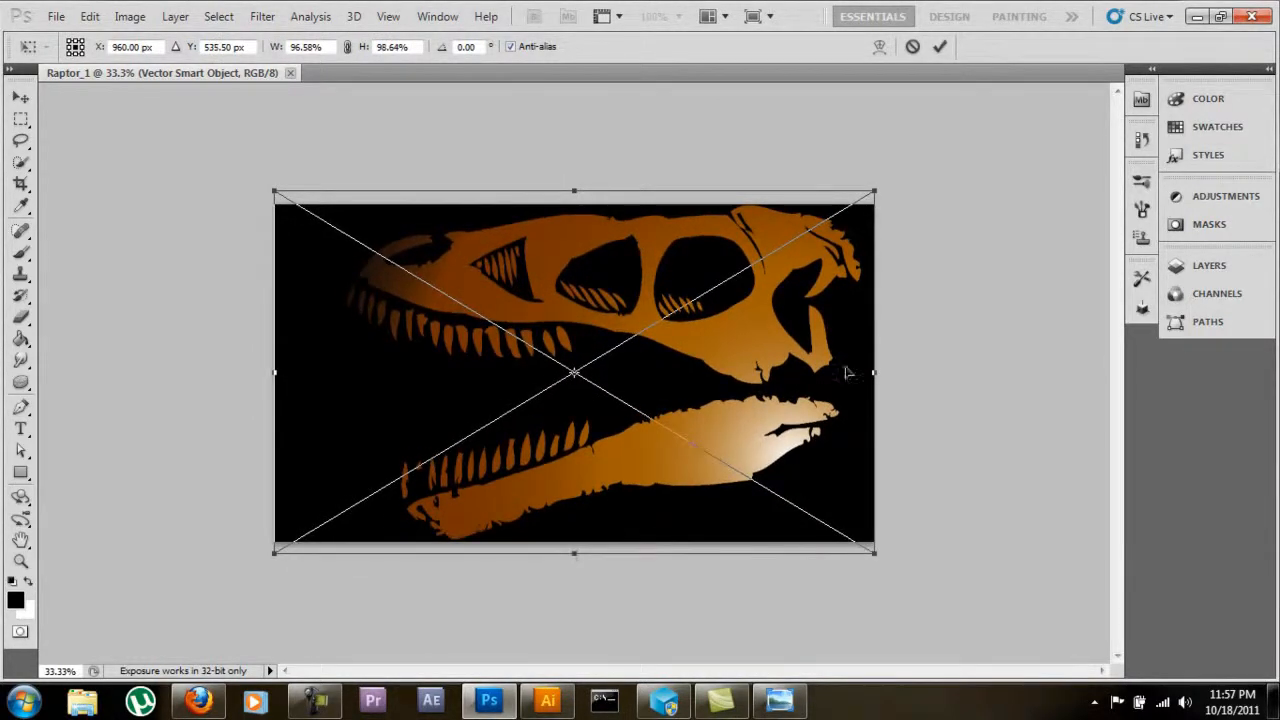
drag(876, 372, 882, 372)
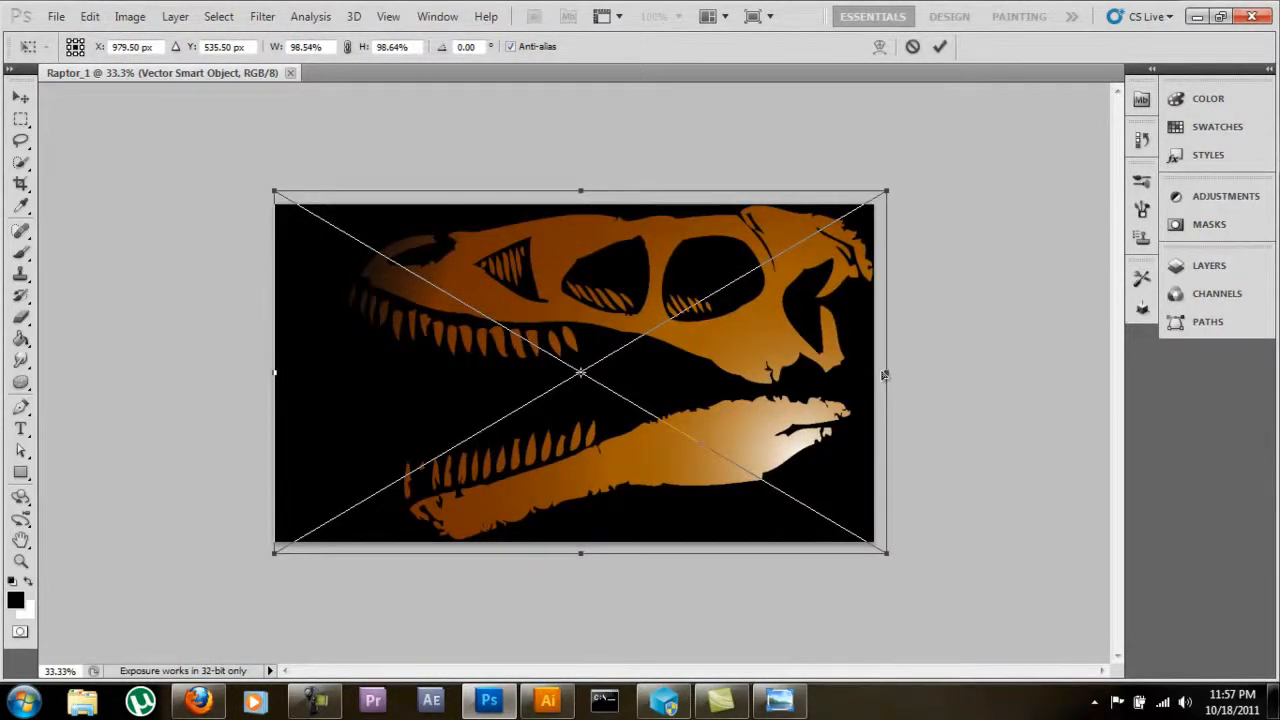
key(ctrl+plus)
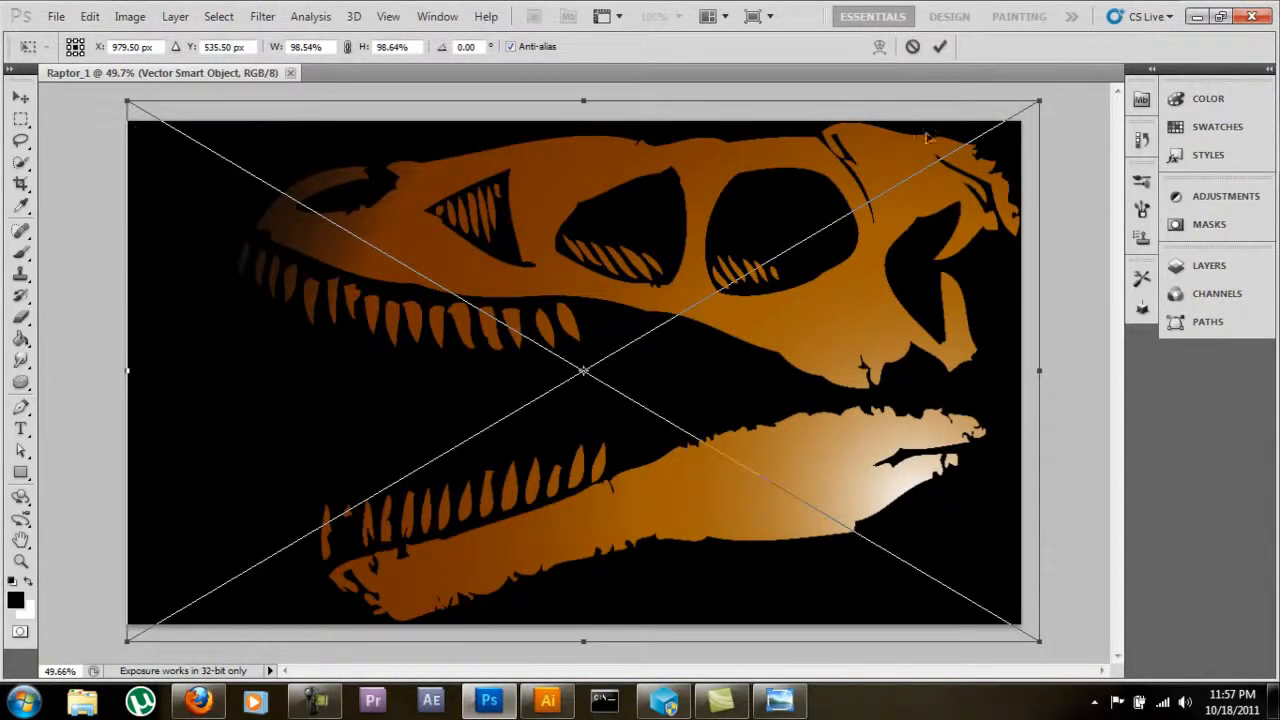
Step: Finish the pending transform by placing the scaled skull artwork in the document
click(56, 16)
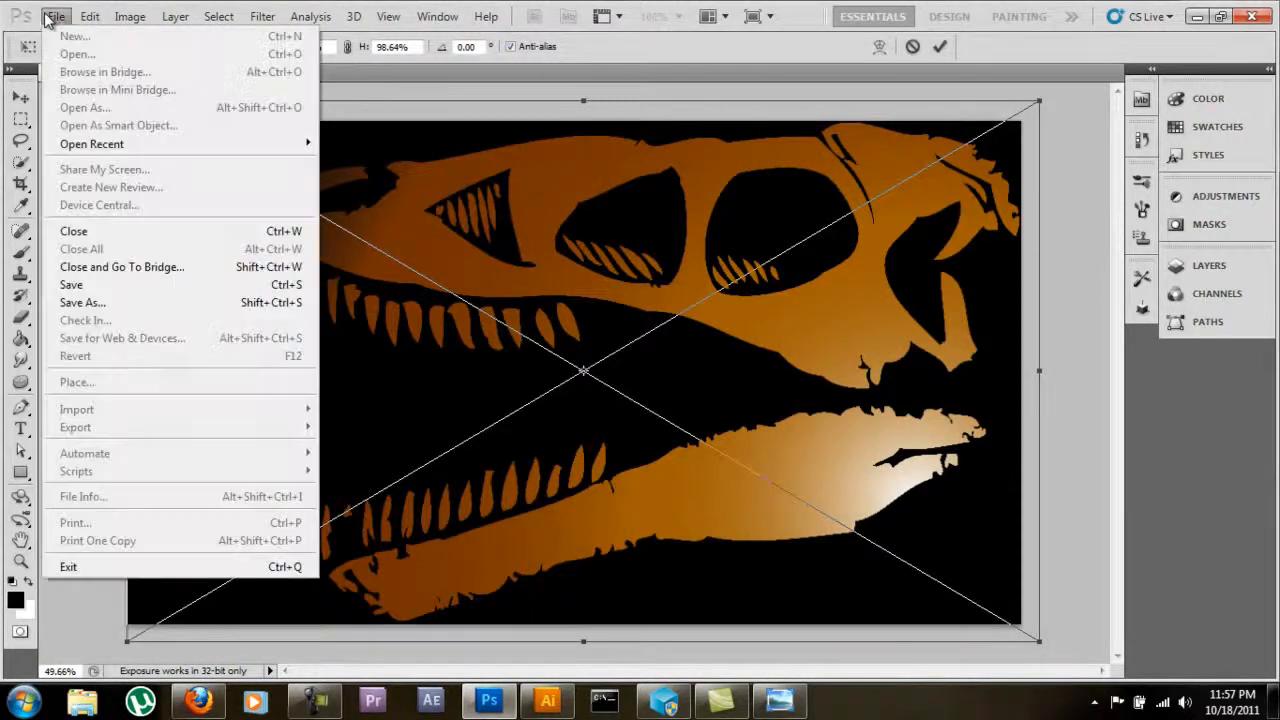
mouse_move(90, 16)
click(178, 3)
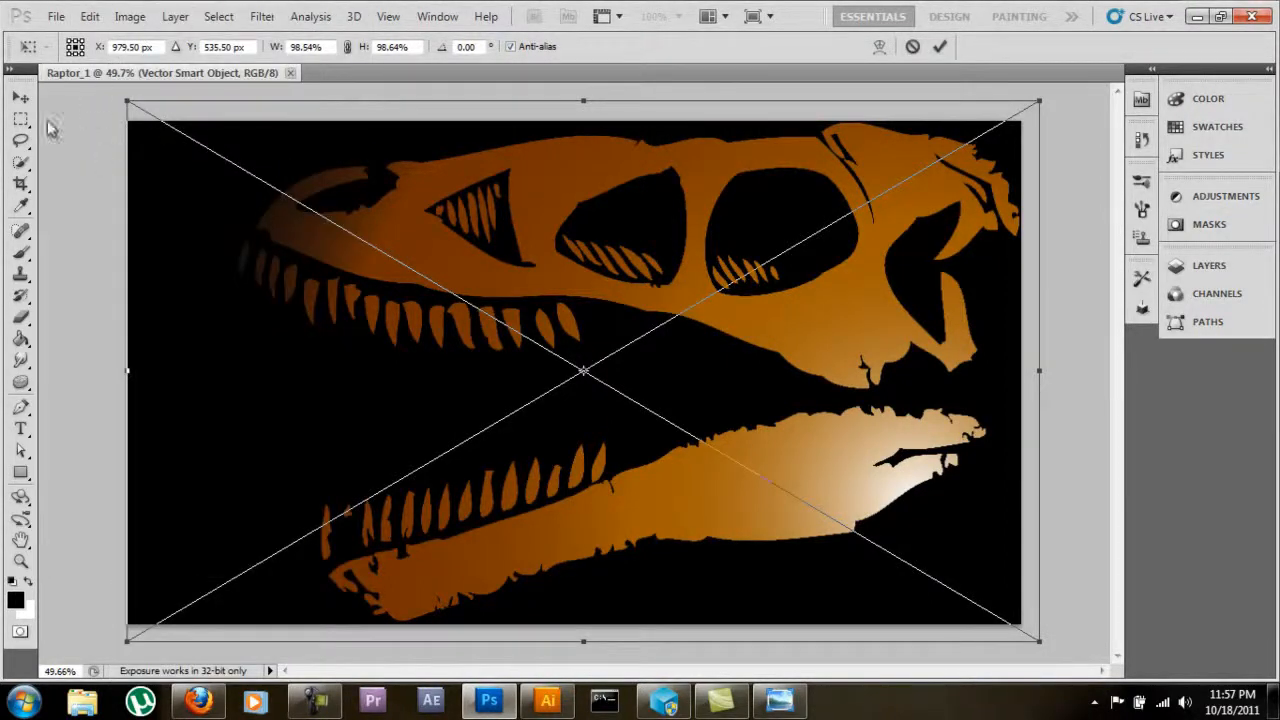
click(20, 97)
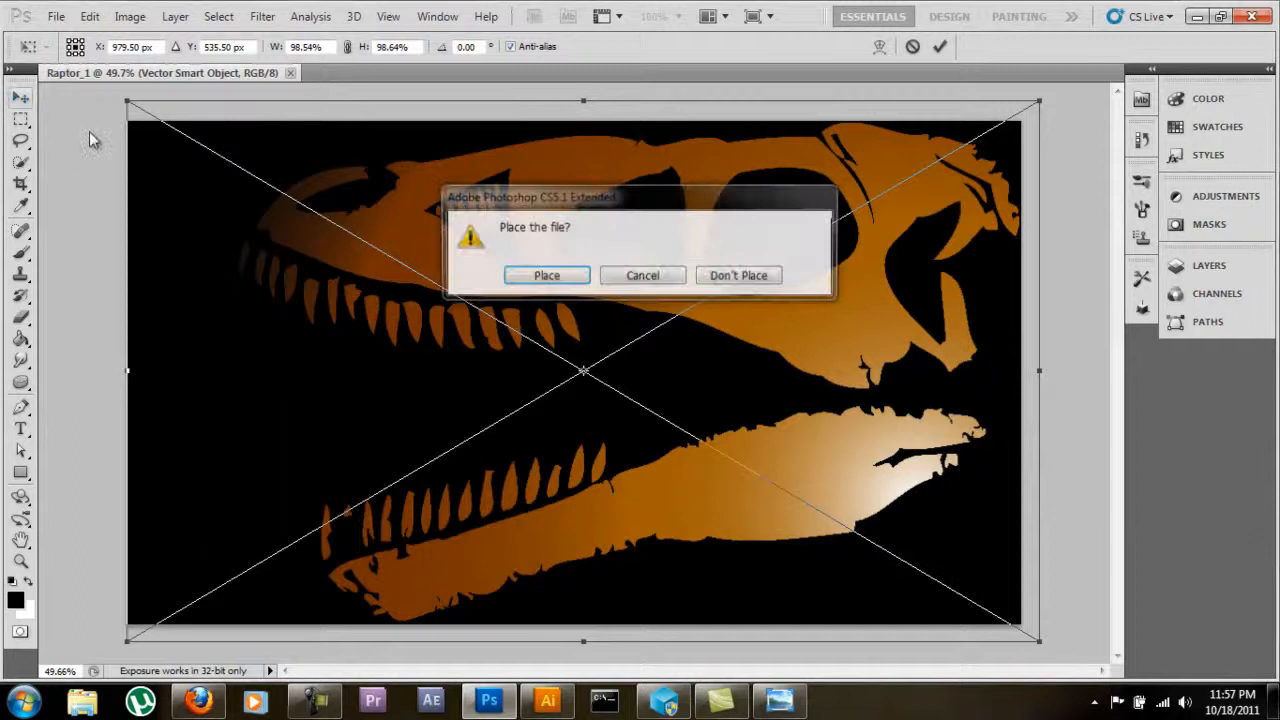
click(567, 283)
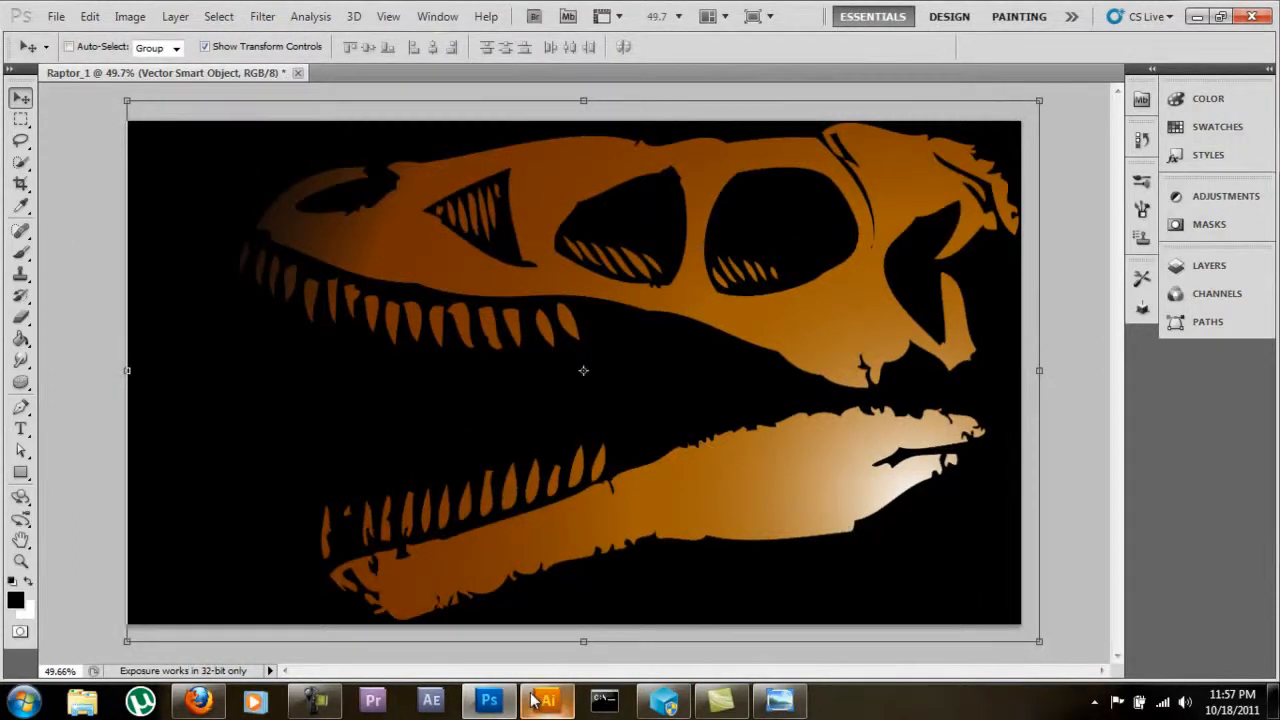
key(ctrl+t)
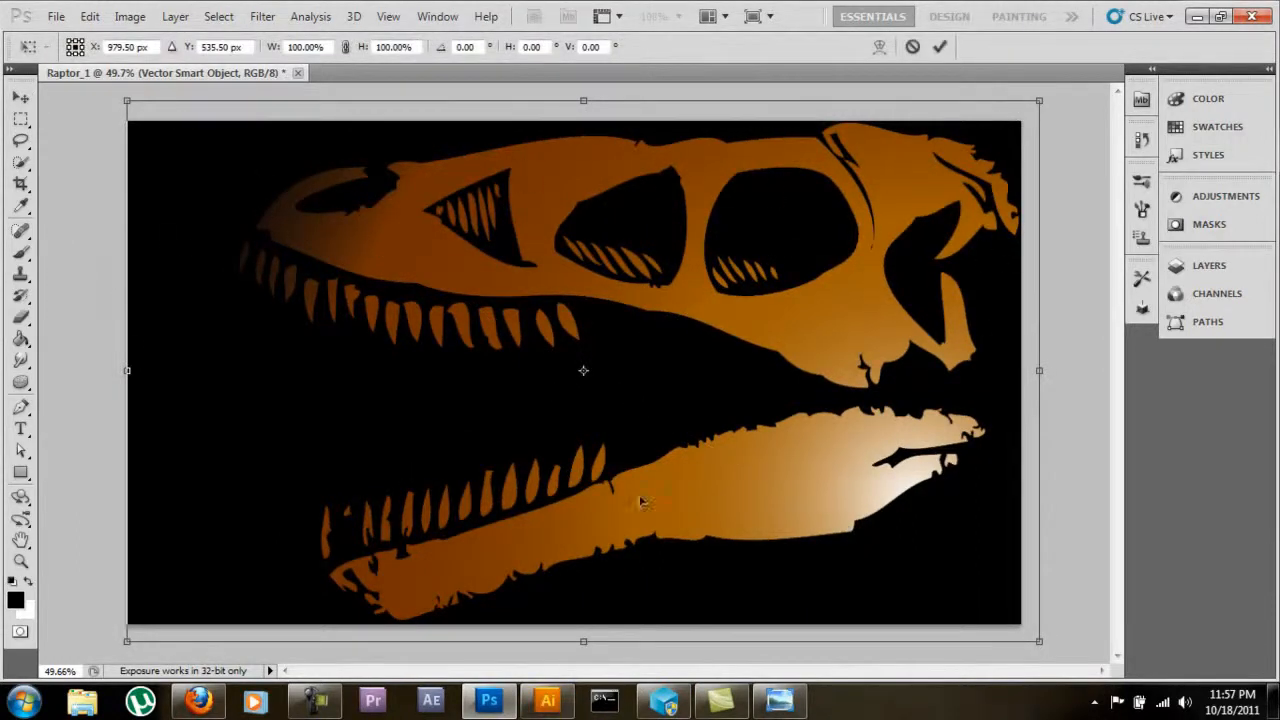
click(57, 17)
click(57, 17)
click(57, 17)
click(57, 17)
key(Return)
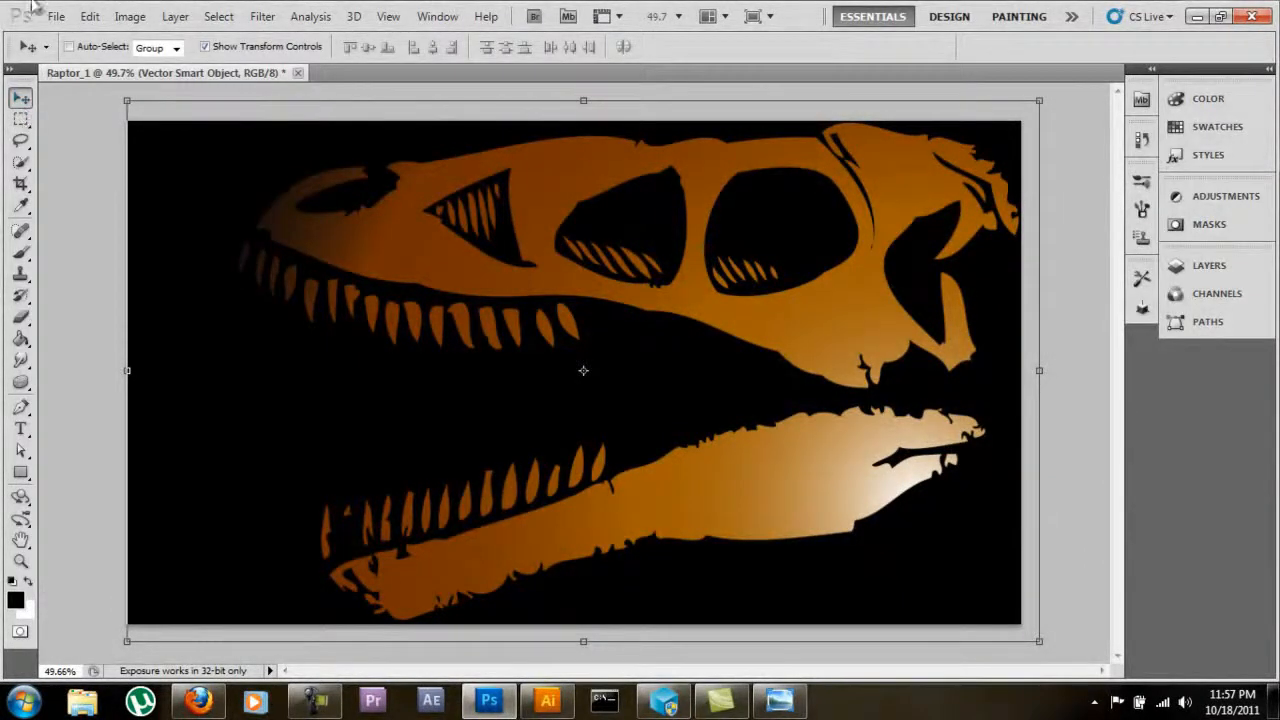
click(97, 122)
Step: Start saving a JPEG copy as Raptor_1.jpg in the Edited folder, review the JPEG options, and cancel without saving
click(57, 17)
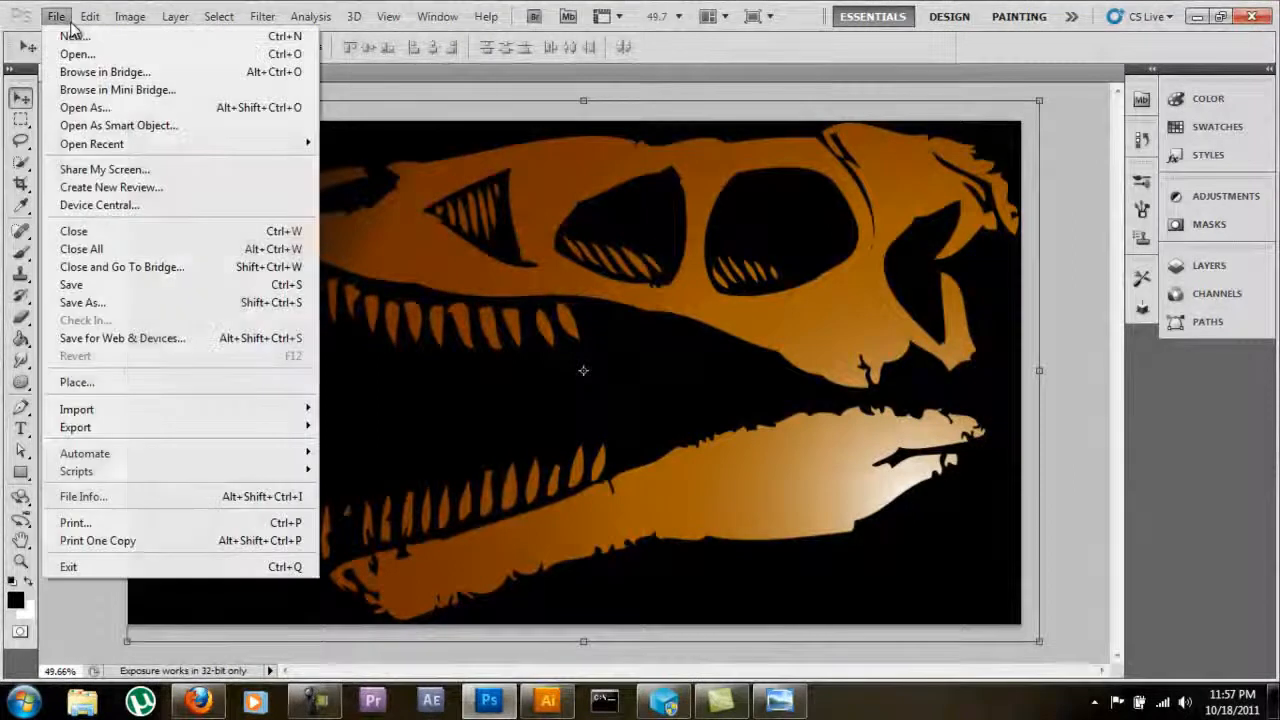
click(122, 304)
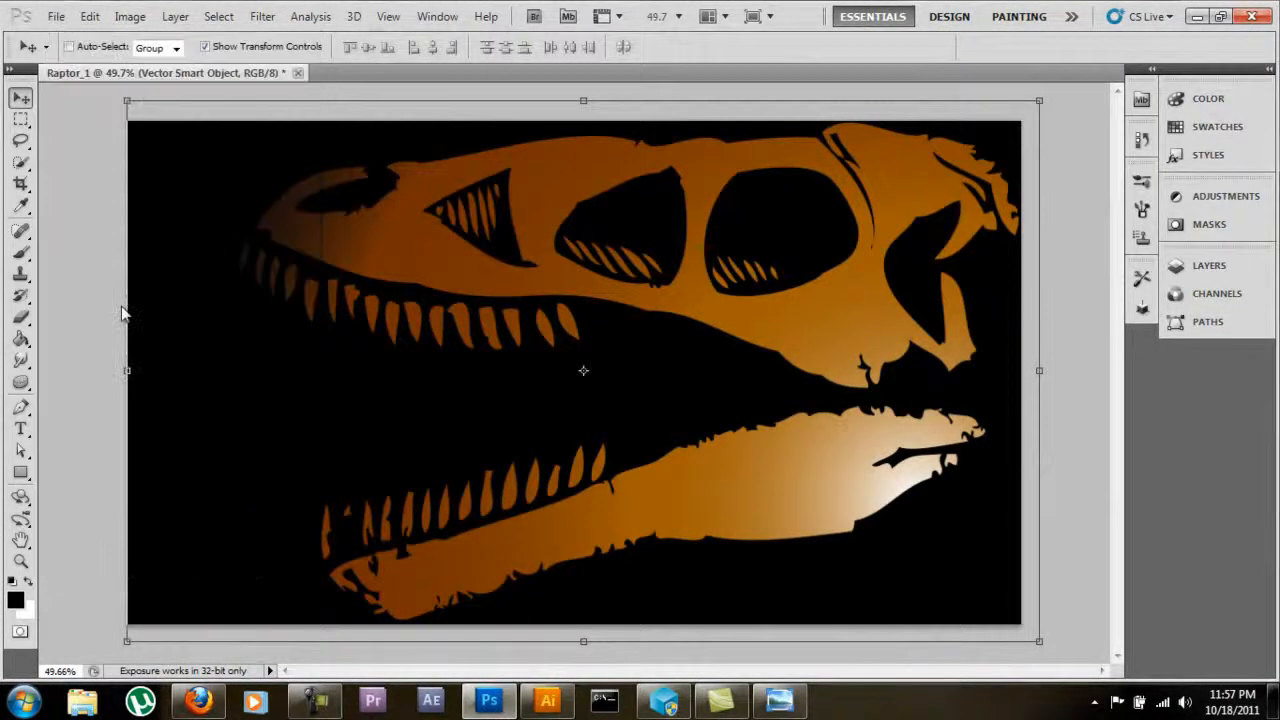
click(620, 401)
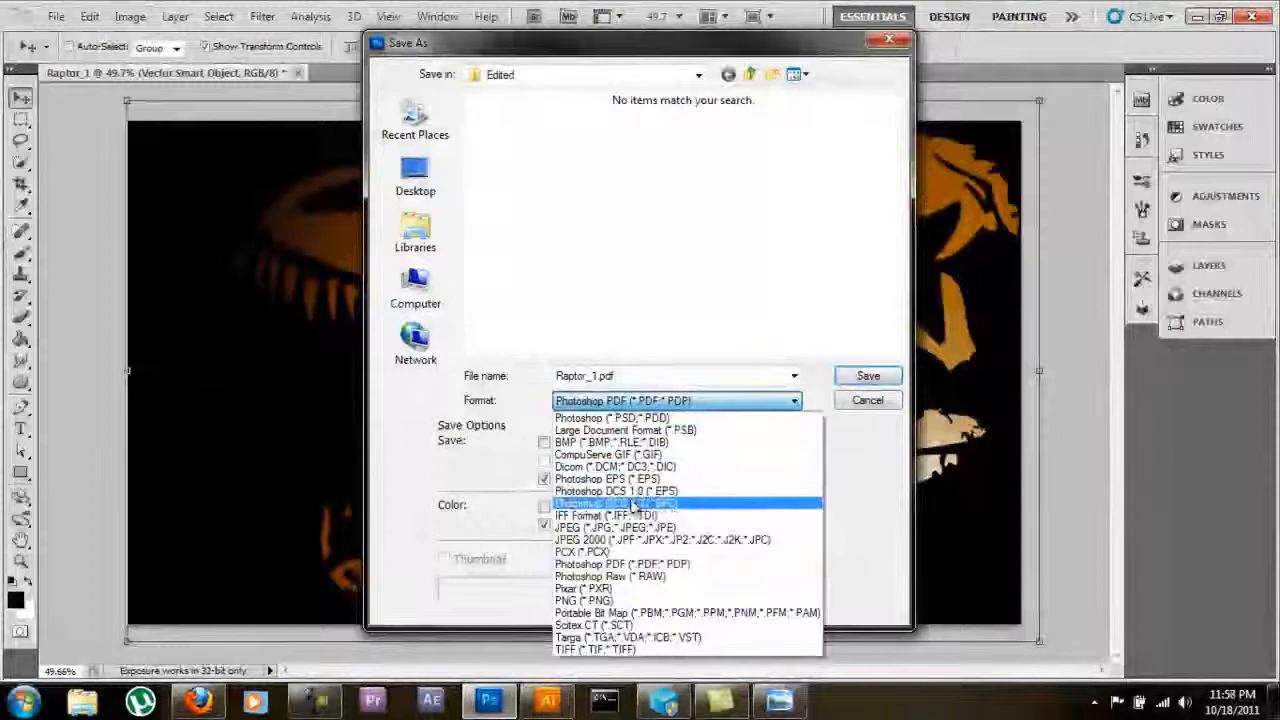
click(630, 527)
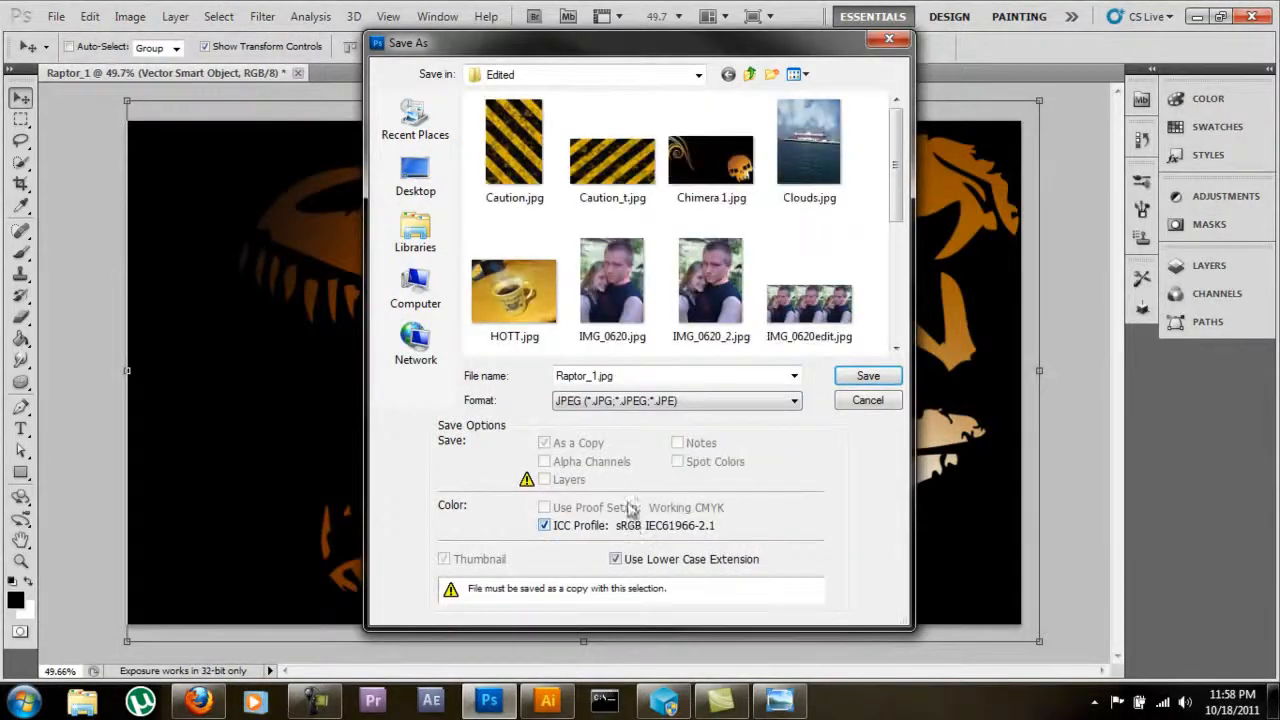
click(745, 404)
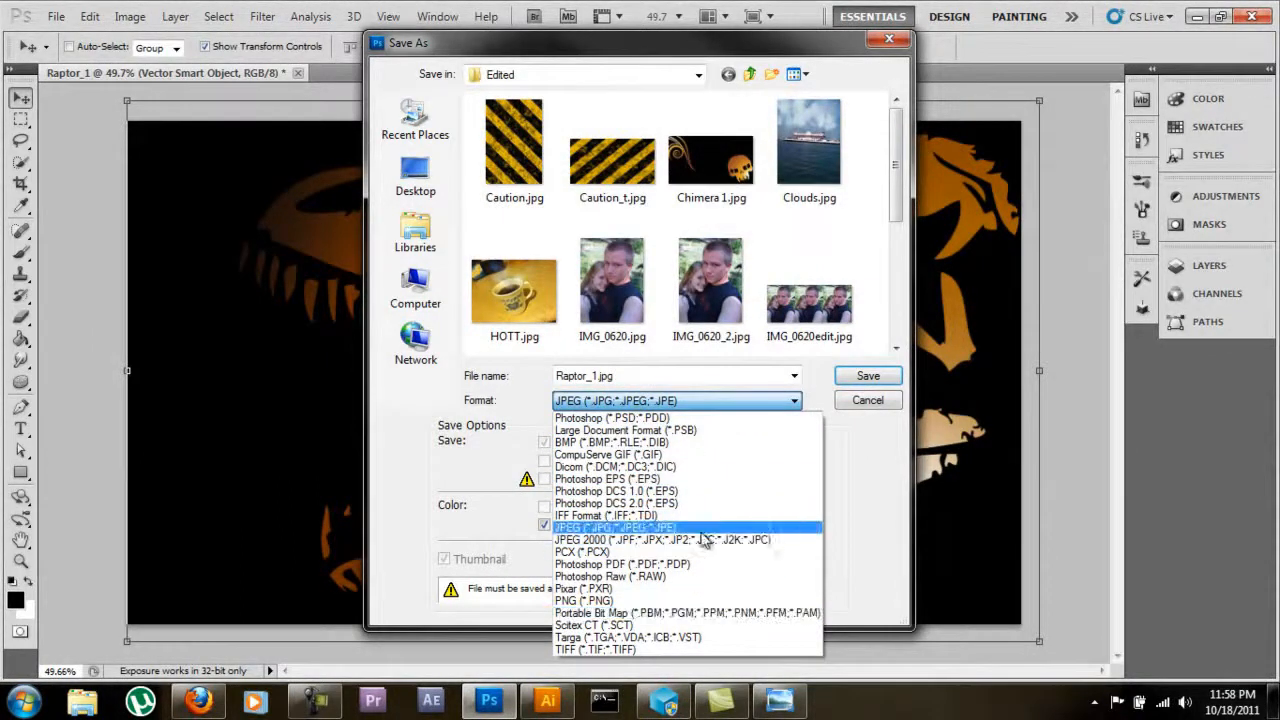
click(707, 529)
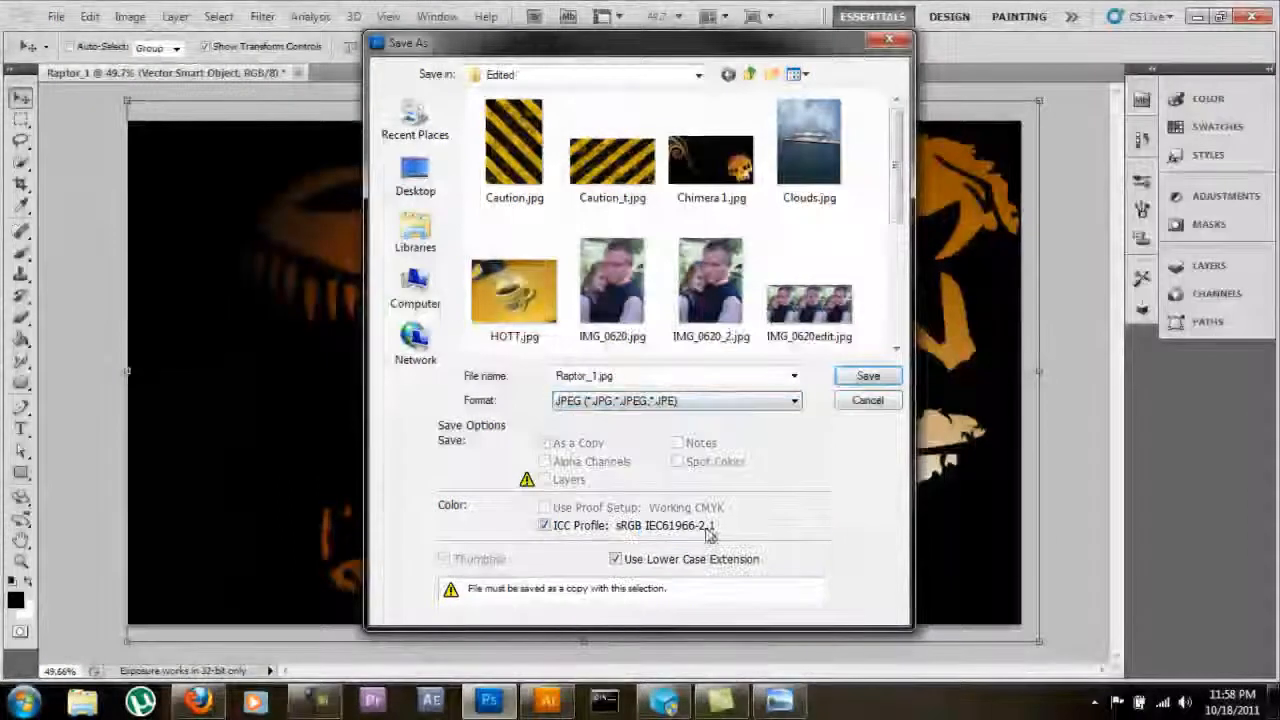
click(860, 378)
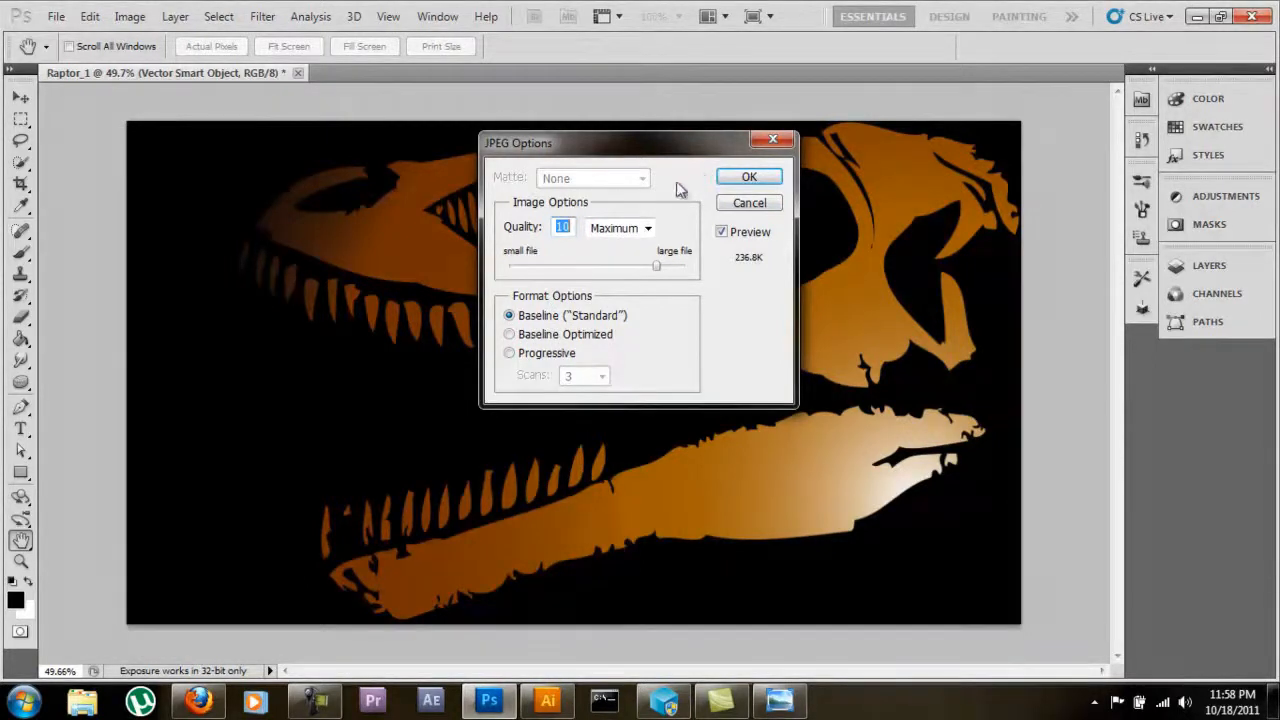
click(749, 203)
key(v)
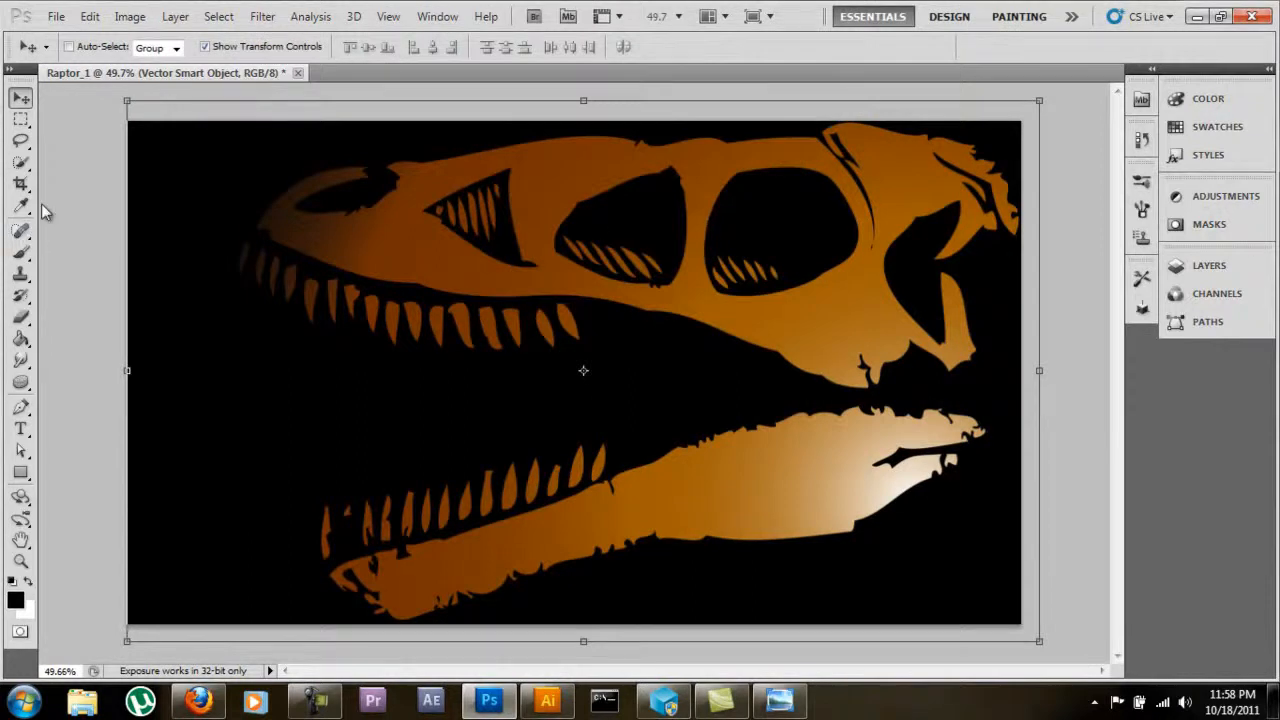